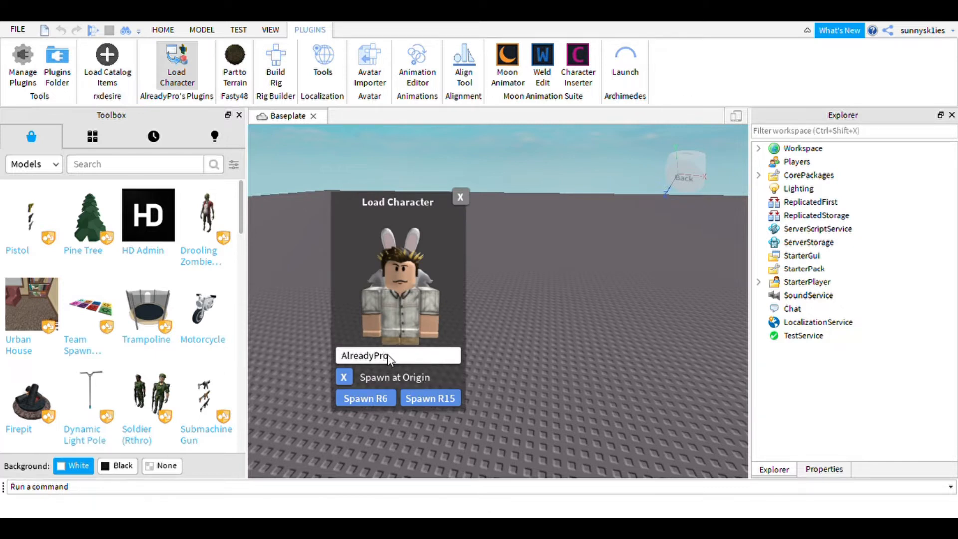
# Load a player's character by username as an R15 rig and close the Load Character dialog.
pyautogui.press('BackSpace')
pyautogui.press('BackSpace')
pyautogui.press('BackSpace')
pyautogui.press('BackSpace')
pyautogui.press('BackSpace')
pyautogui.press('BackSpace')
pyautogui.press('BackSpace')
pyautogui.press('BackSpace')
pyautogui.press('BackSpace')
pyautogui.press('BackSpace')
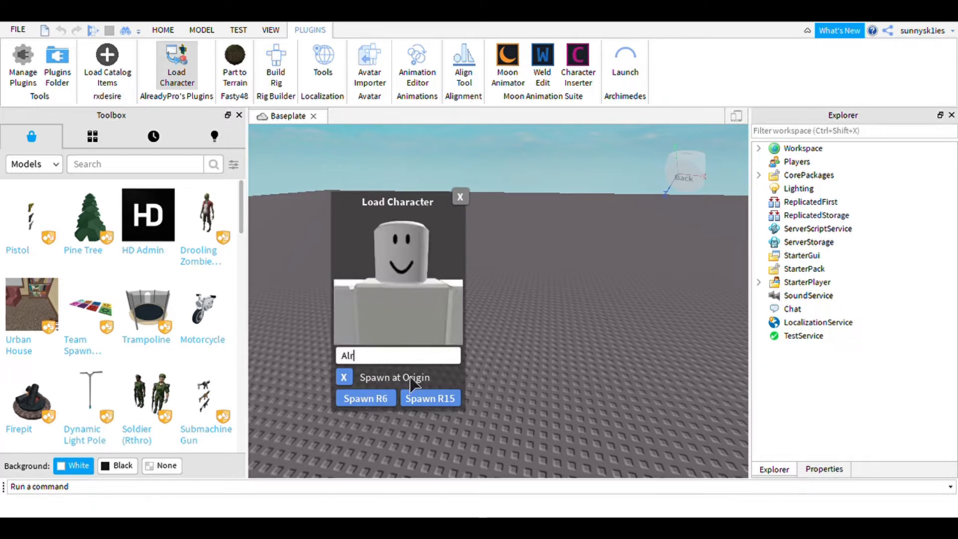
pyautogui.write('sunnysk1ies')
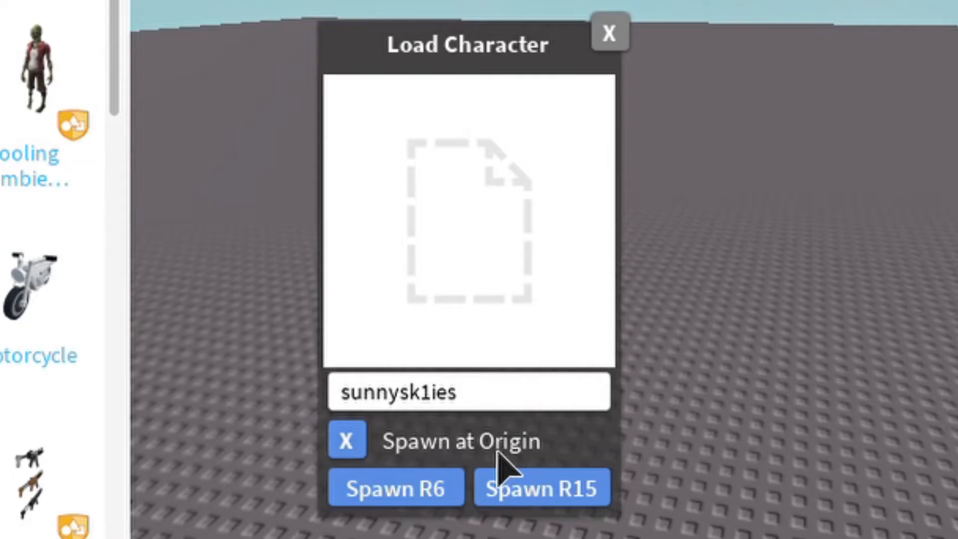
pyautogui.click(412, 392)
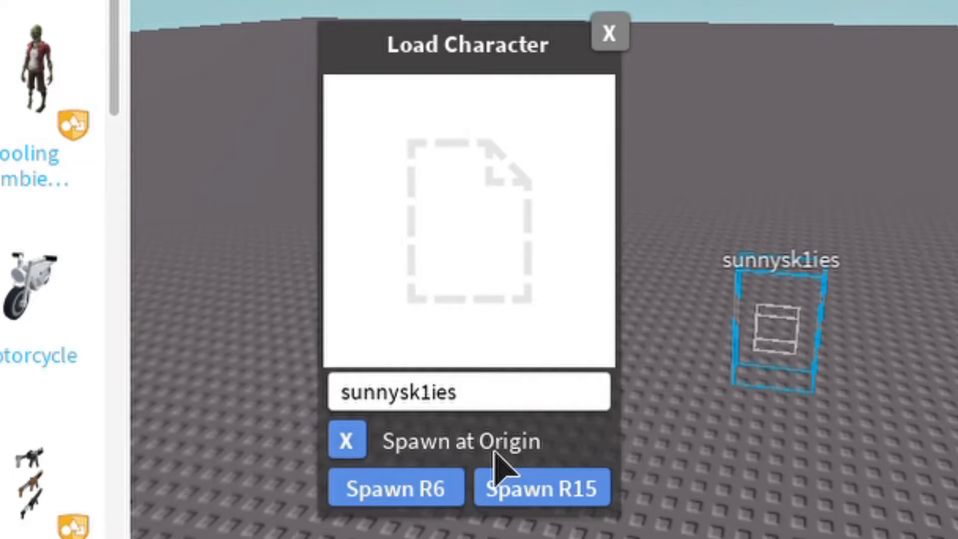
pyautogui.click(610, 32)
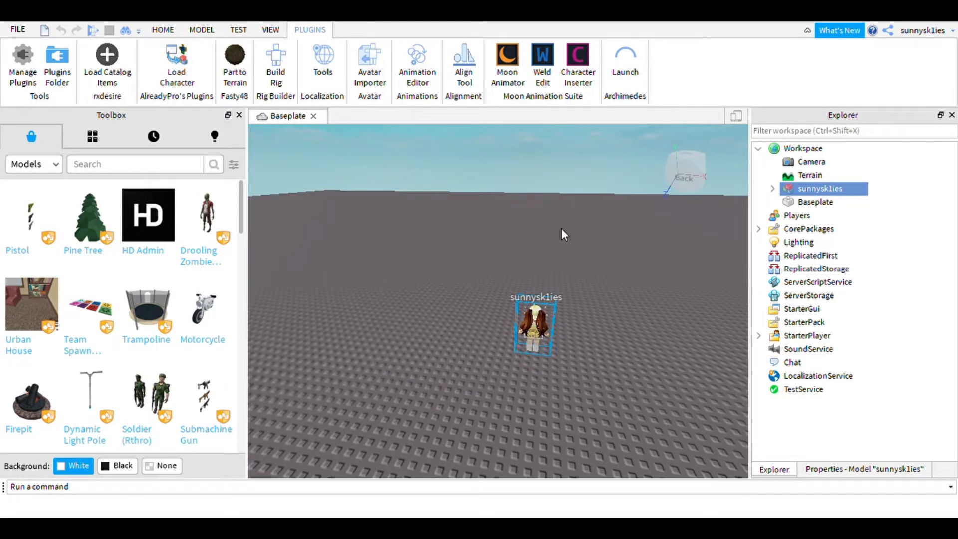
# Select the spawned character model in the scene.
pyautogui.click(499, 239)
pyautogui.press('a')
pyautogui.press('d')
pyautogui.press('w')
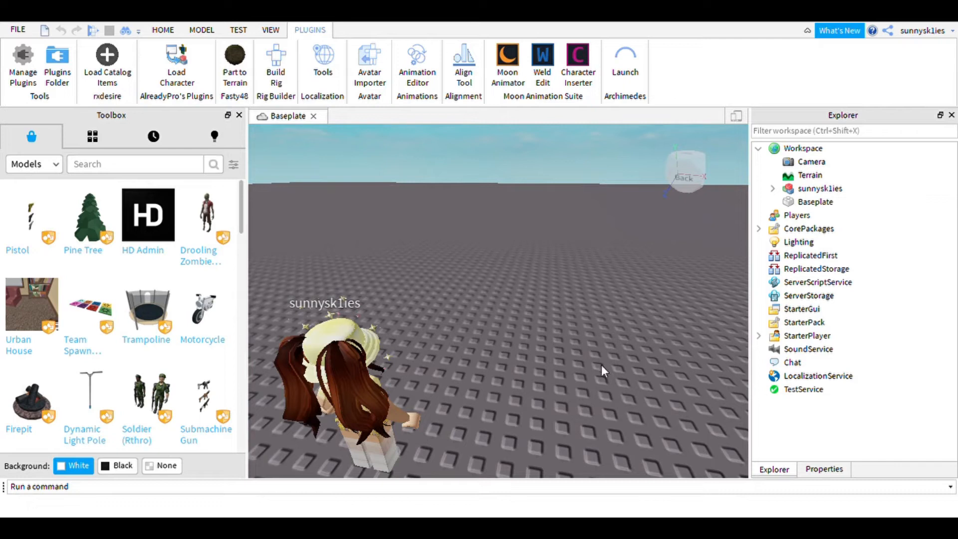
pyautogui.press('d')
pyautogui.moveTo(600, 364); pyautogui.dragTo(599, 364, button='right')
pyautogui.press('s')
pyautogui.press('d')
pyautogui.press('a')
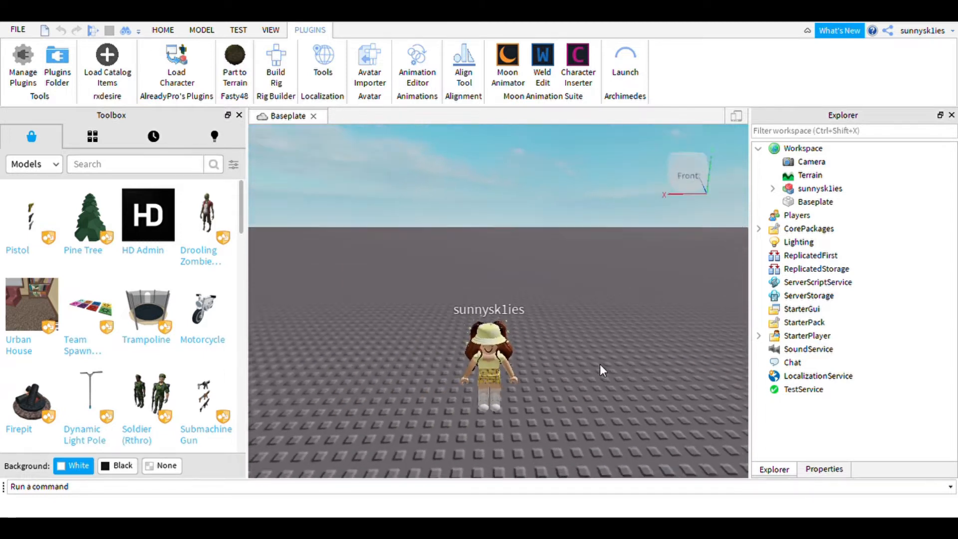
pyautogui.scroll(2, 600, 363)
pyautogui.scroll(-2, 600, 364)
pyautogui.click(504, 380)
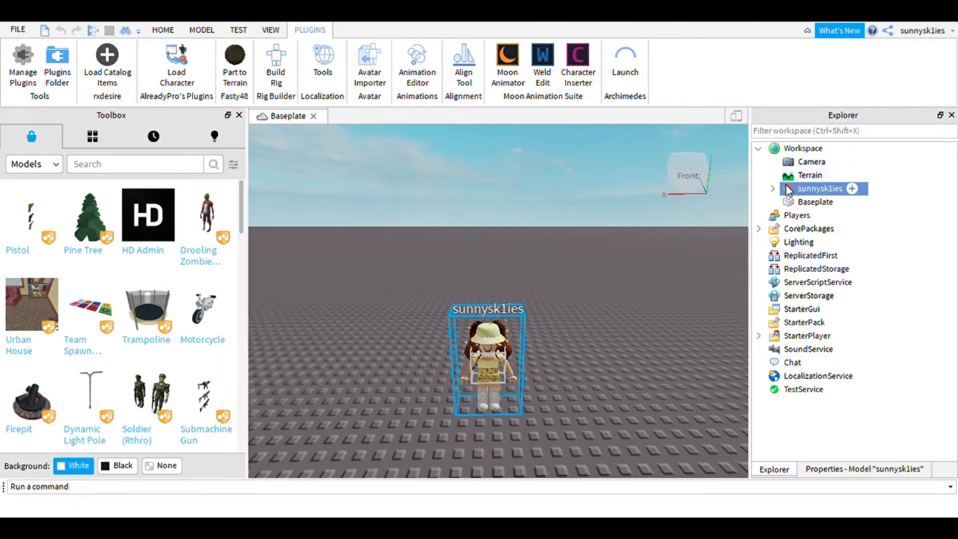
# Search the toolbox models for yellow room and insert an aesthetic yellow room model into the scene.
pyautogui.moveTo(803, 195)
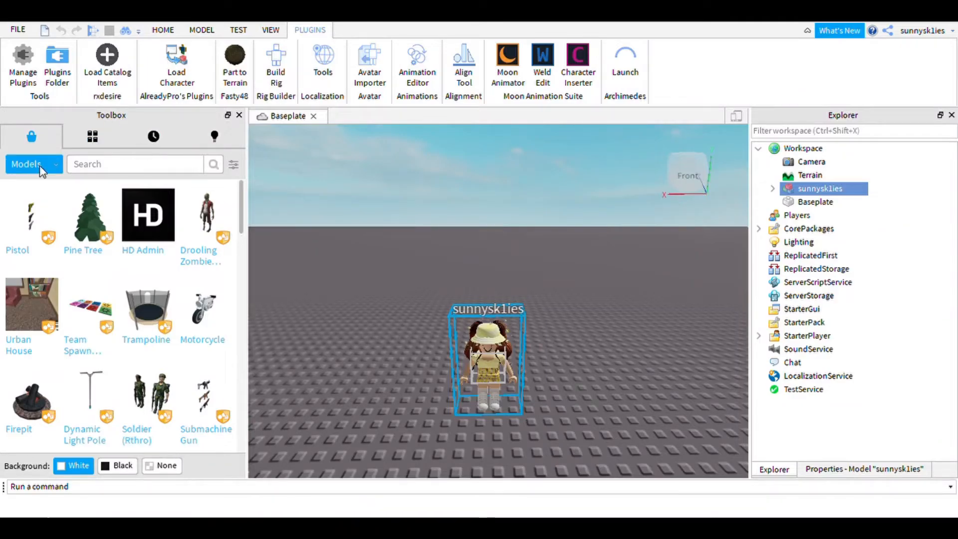
pyautogui.write('yellow room')
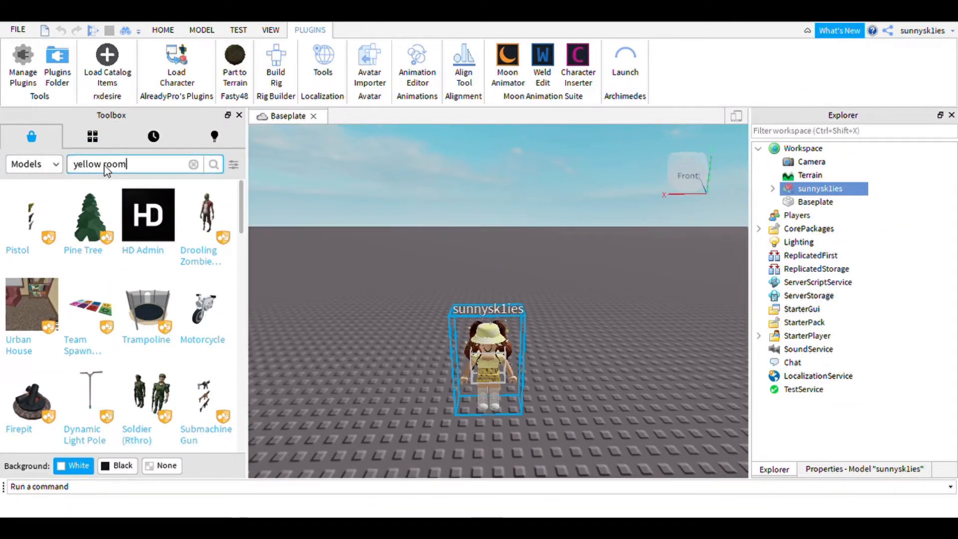
pyautogui.press('Return')
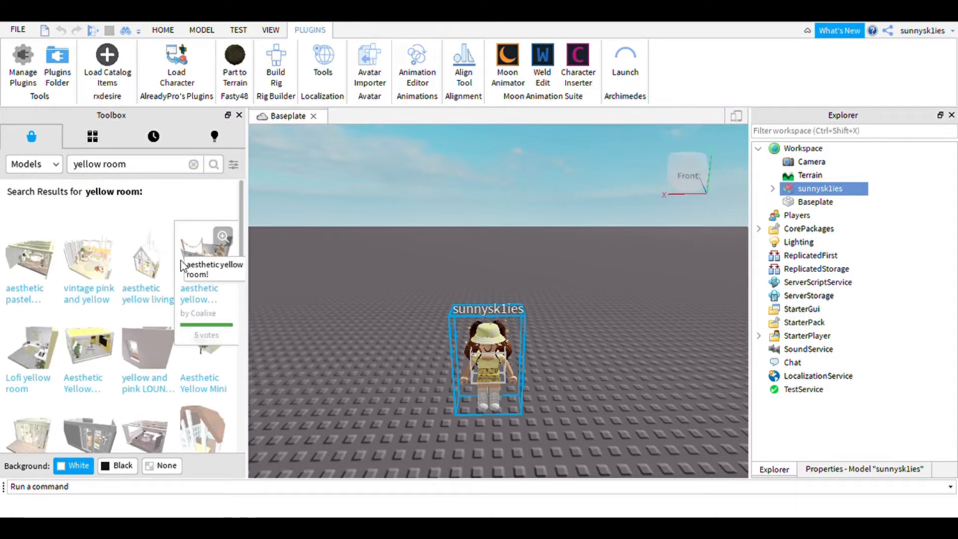
pyautogui.moveTo(404, 281); pyautogui.dragTo(604, 330)
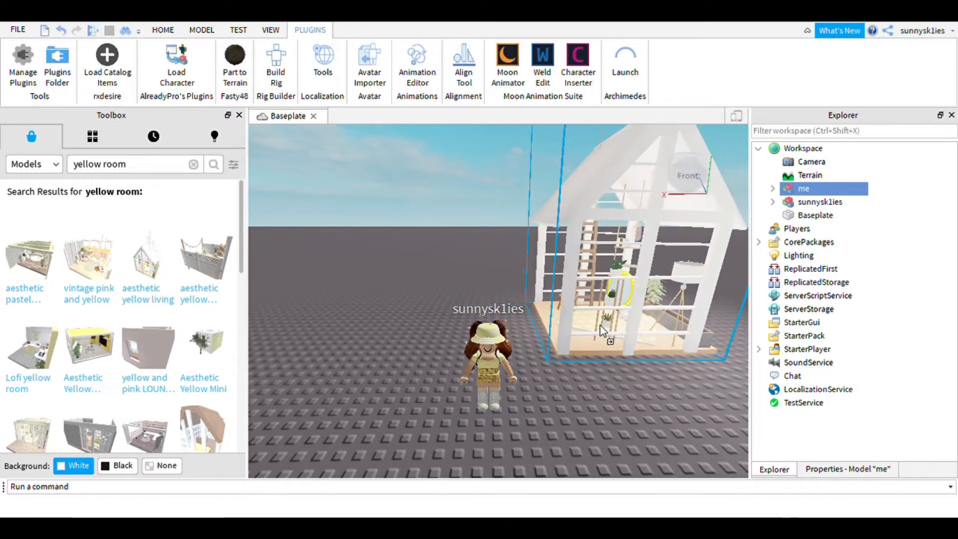
# Examine the inserted room model up close.
pyautogui.scroll(5, 605, 331)
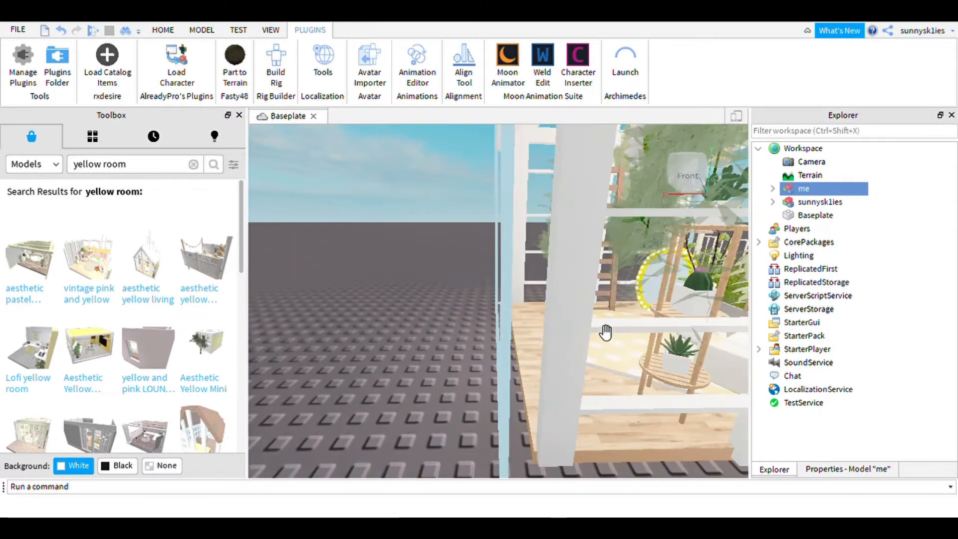
pyautogui.press('d')
pyautogui.press('a')
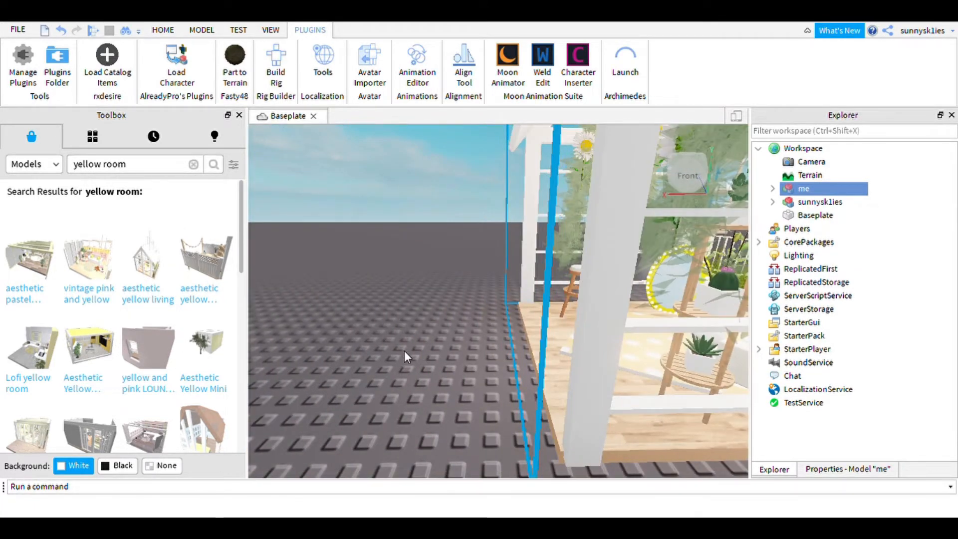
pyautogui.moveTo(404, 352); pyautogui.dragTo(405, 351, button='right')
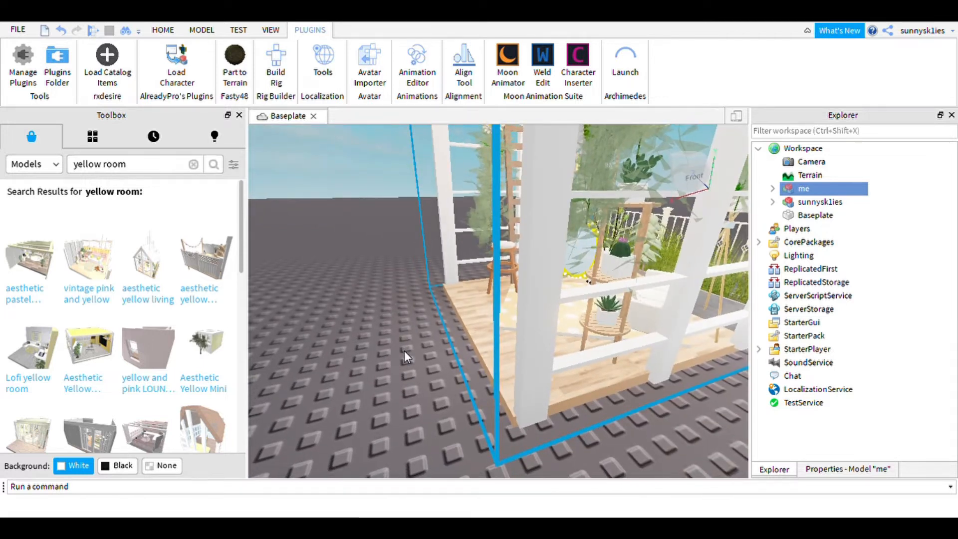
pyautogui.press('d')
pyautogui.press('a')
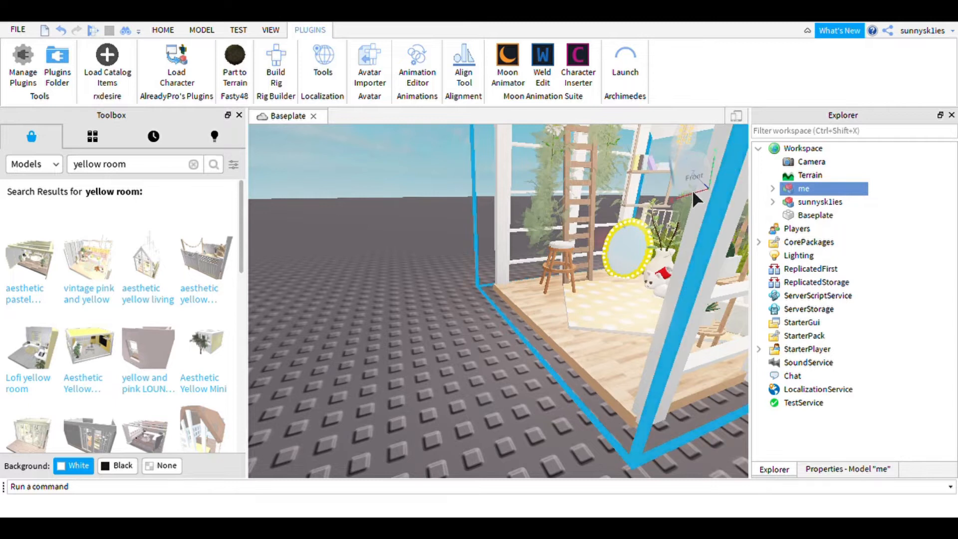
pyautogui.press('f')
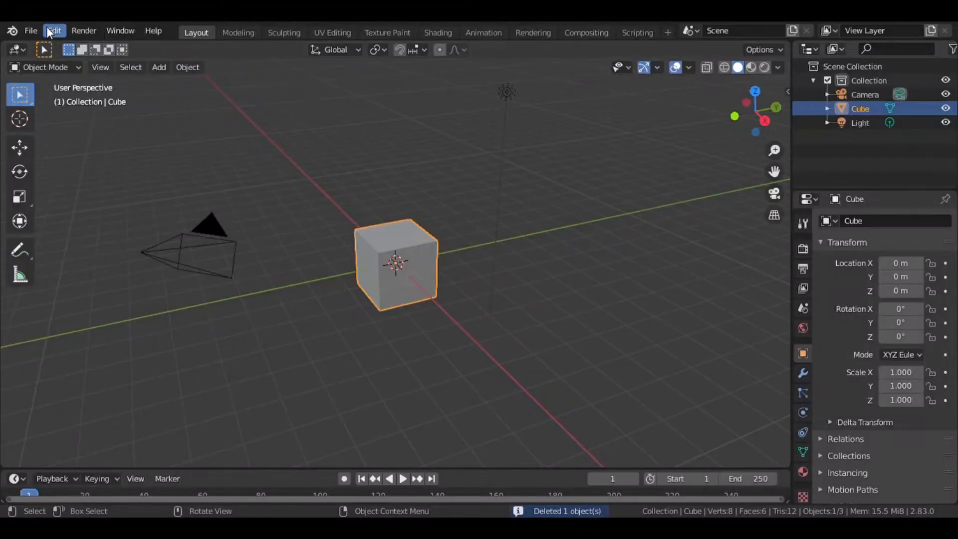
# Switch to Blender and open the character rig file without saving the untitled scene.
pyautogui.click(25, 33)
pyautogui.moveTo(39, 45)
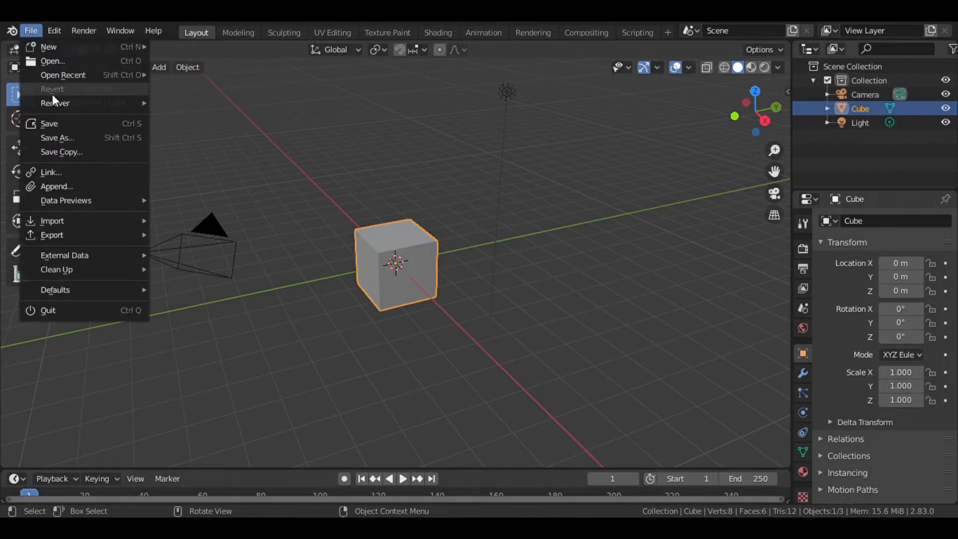
pyautogui.moveTo(48, 223)
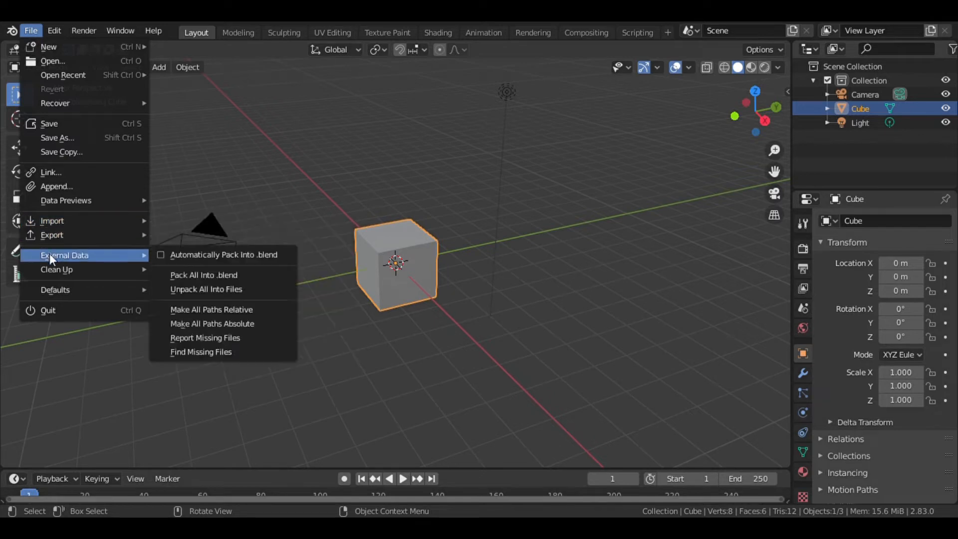
pyautogui.click(88, 60)
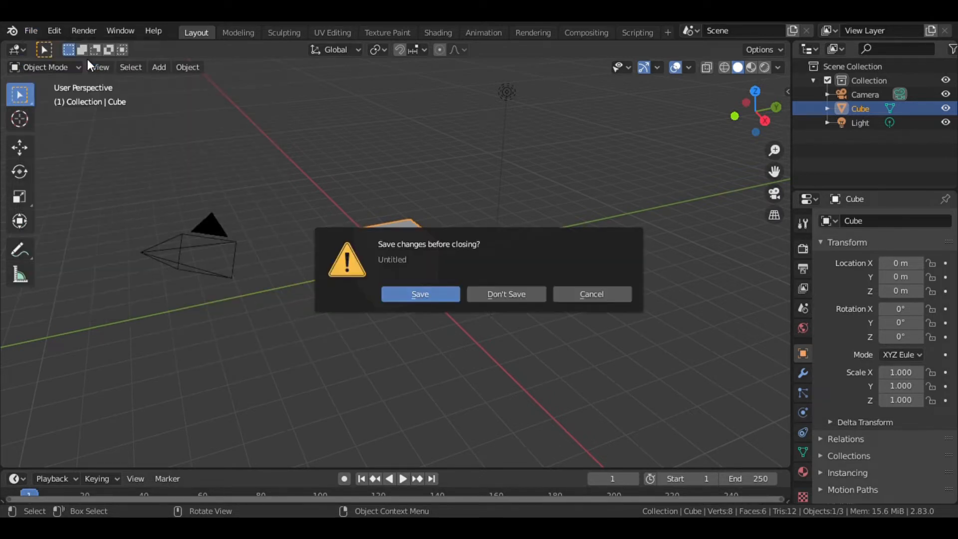
pyautogui.click(519, 296)
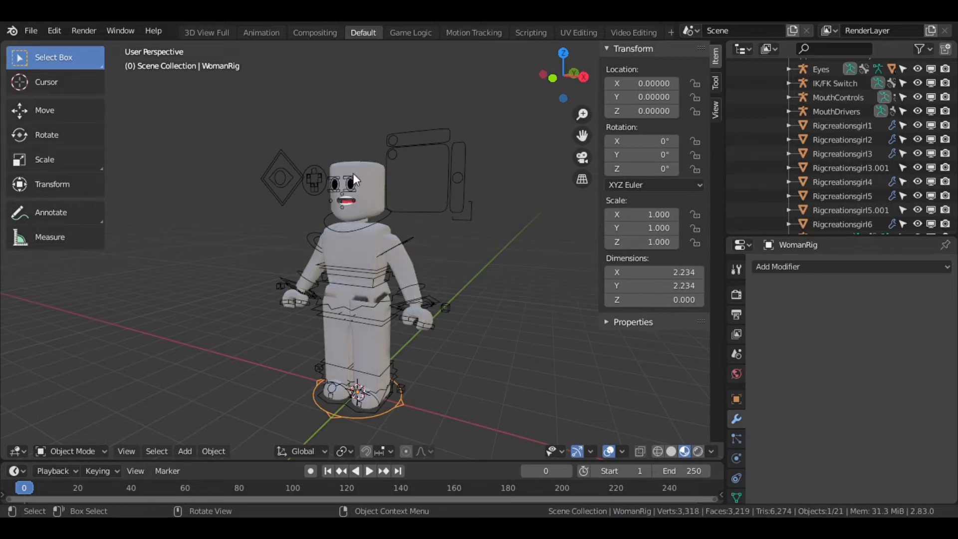
# Box-select the rig's head and facial features and delete them.
pyautogui.hotkey('shift', '`')
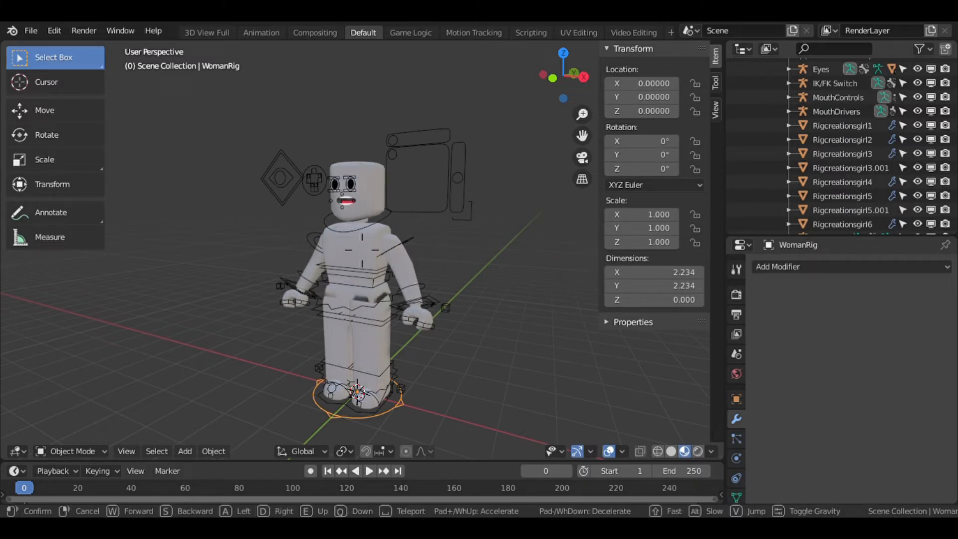
pyautogui.press('w')
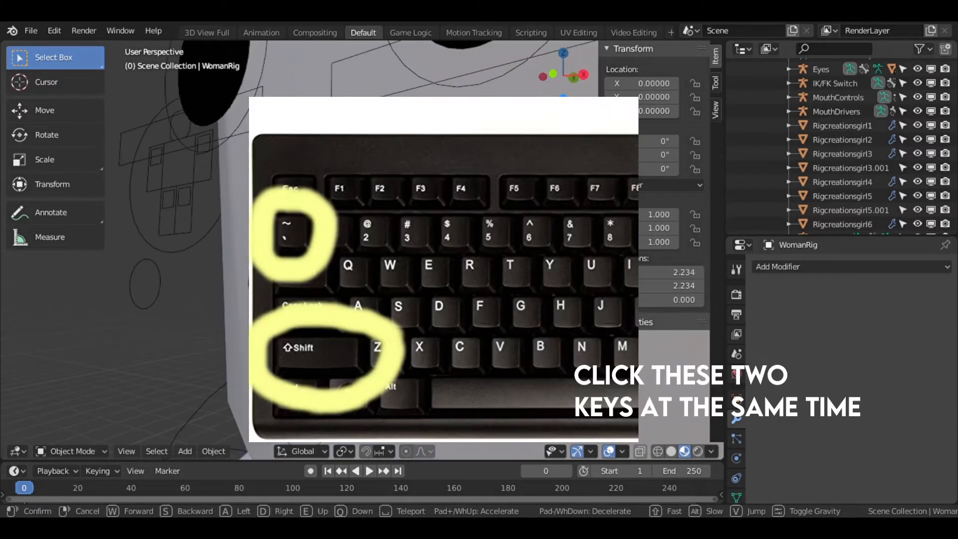
pyautogui.press('s')
pyautogui.click(362, 250)
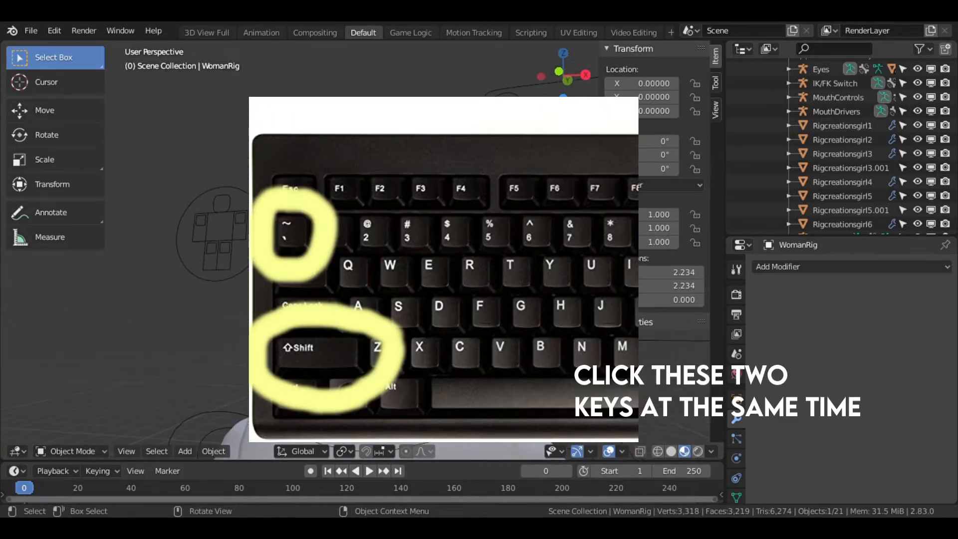
pyautogui.moveTo(300, 173); pyautogui.dragTo(324, 207)
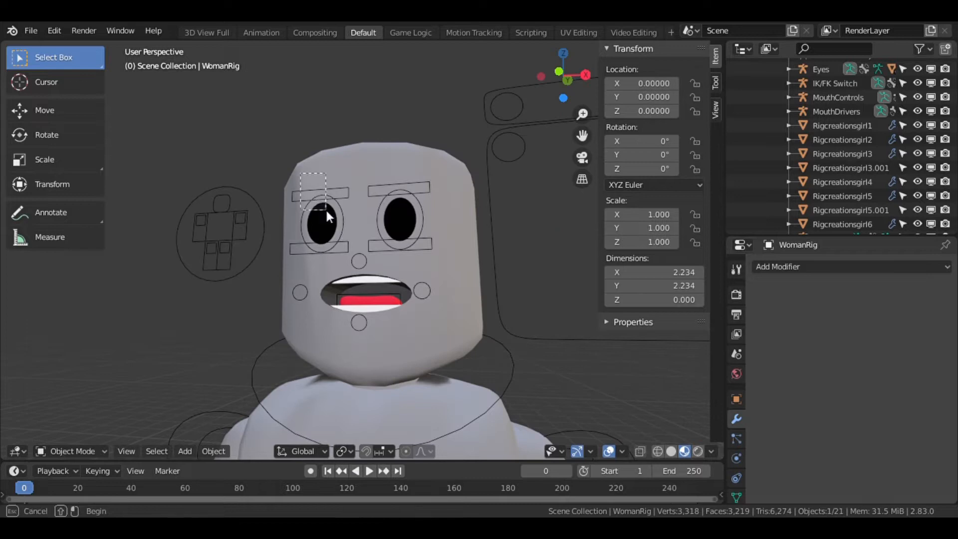
pyautogui.moveTo(366, 250); pyautogui.dragTo(434, 289)
pyautogui.press('Delete')
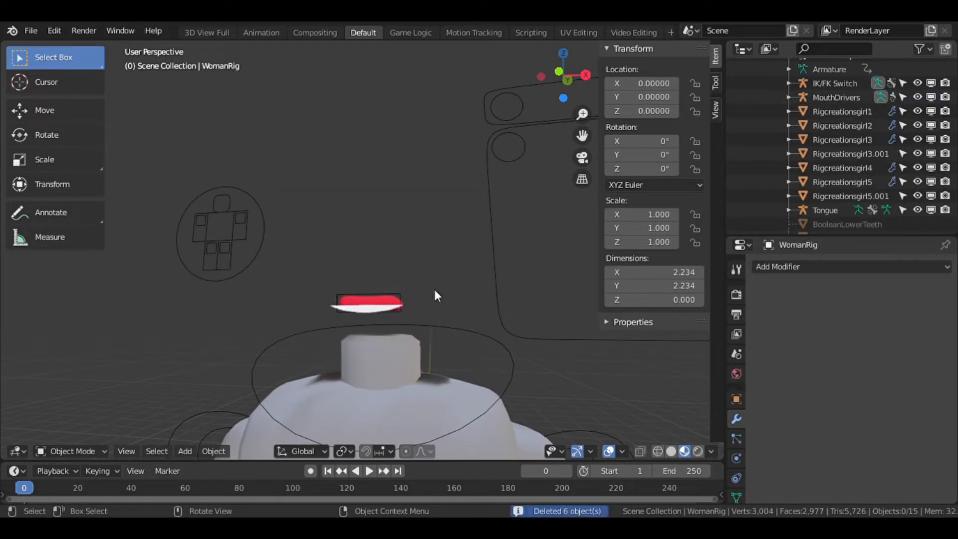
# Select the remaining mouth parts and delete them.
pyautogui.click(364, 315)
pyautogui.press('Delete')
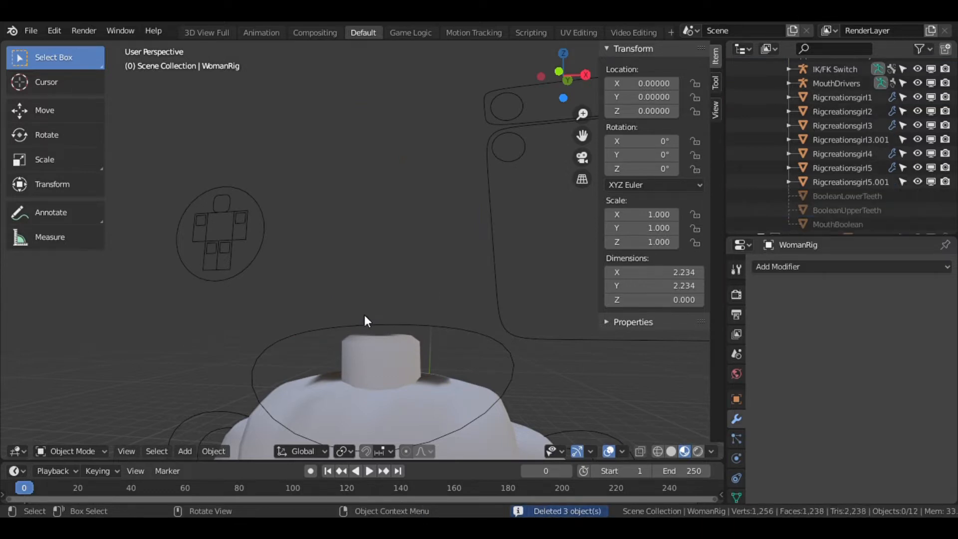
# Select the rig's torso mesh.
pyautogui.hotkey('shift', '`')
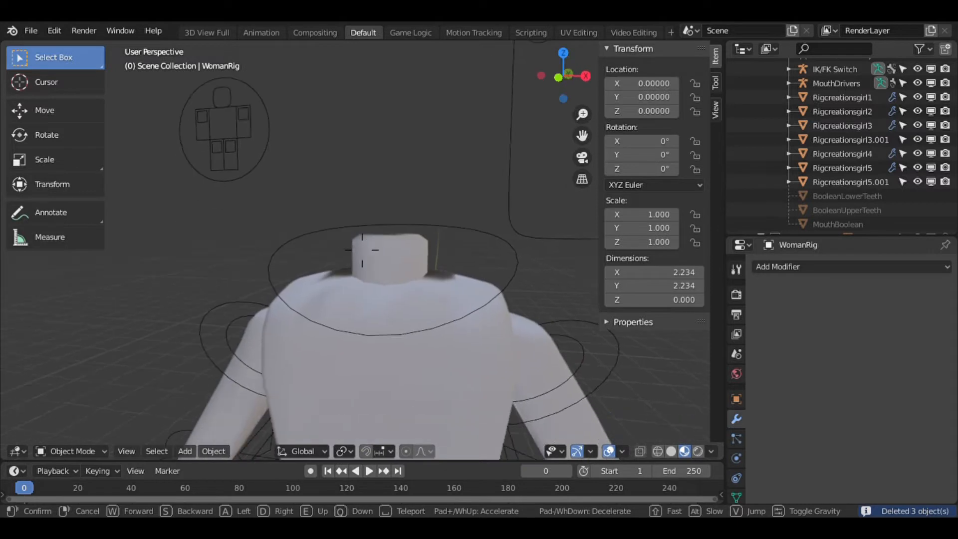
pyautogui.press('s')
pyautogui.press('w')
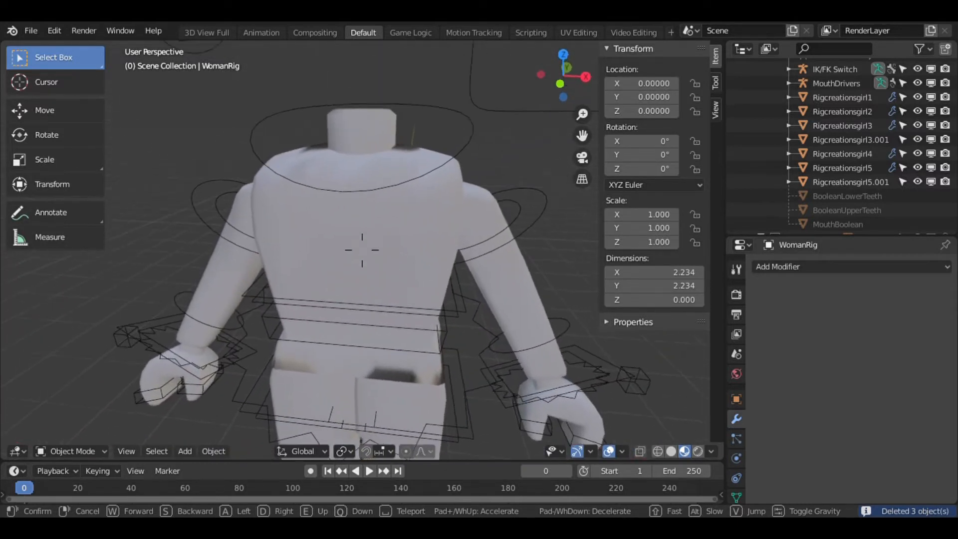
pyautogui.click(354, 255)
pyautogui.click(360, 244)
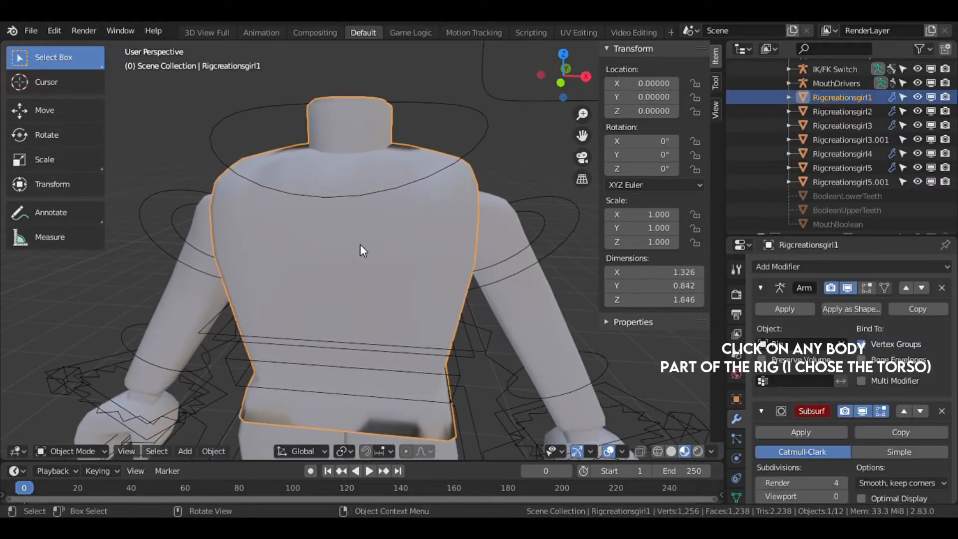
# Change the outliner area into a Shader Editor and locate the torso's image texture node.
pyautogui.click(742, 49)
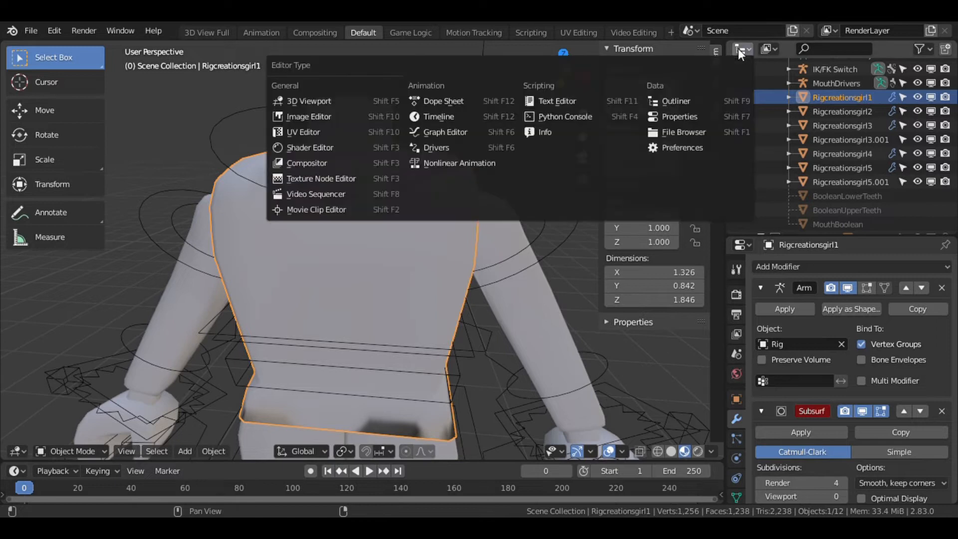
pyautogui.click(334, 148)
pyautogui.scroll(8, 745, 86)
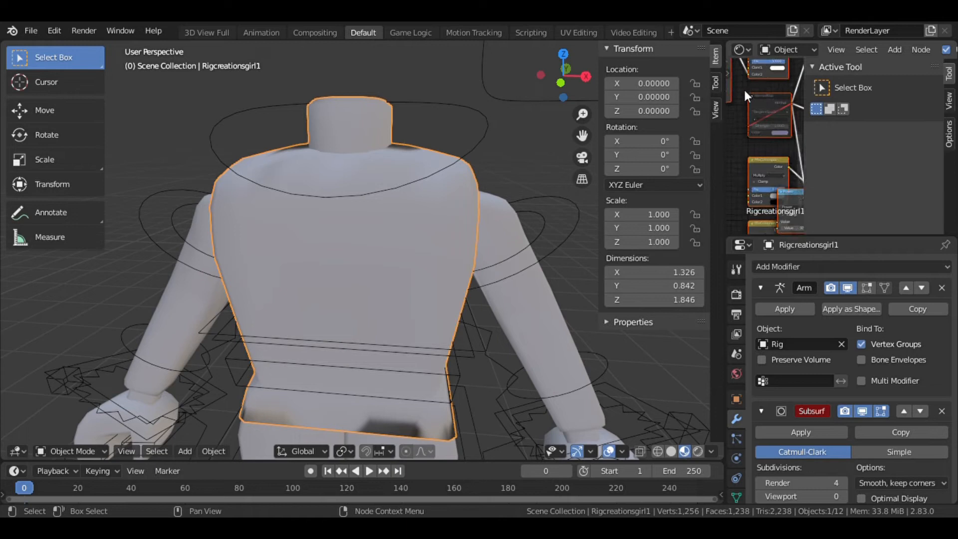
pyautogui.scroll(-3, 770, 193)
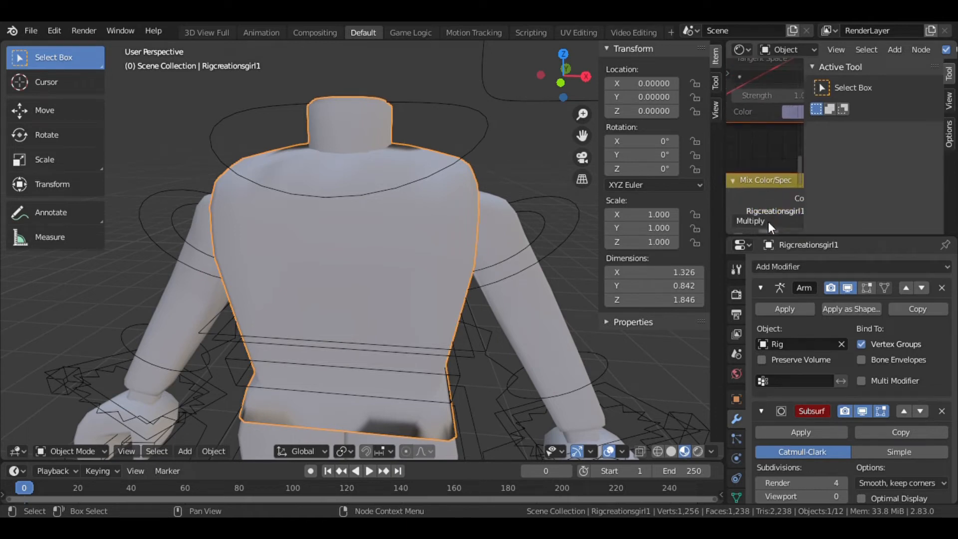
pyautogui.moveTo(765, 232); pyautogui.dragTo(753, 232)
pyautogui.moveTo(799, 172); pyautogui.dragTo(799, 136)
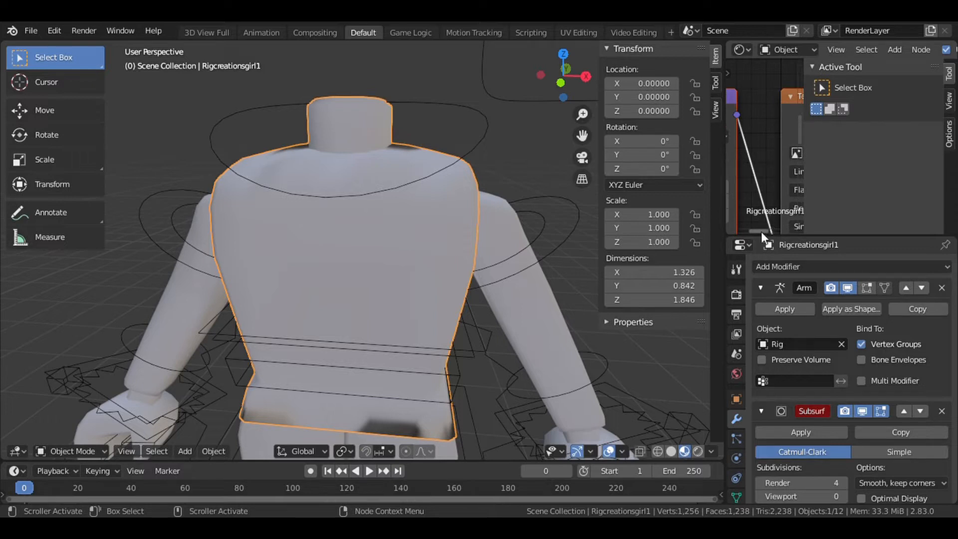
pyautogui.keyDown('ctrl'); pyautogui.hscroll(5, 768, 229); pyautogui.keyUp('ctrl')
pyautogui.scroll(-4, 762, 185)
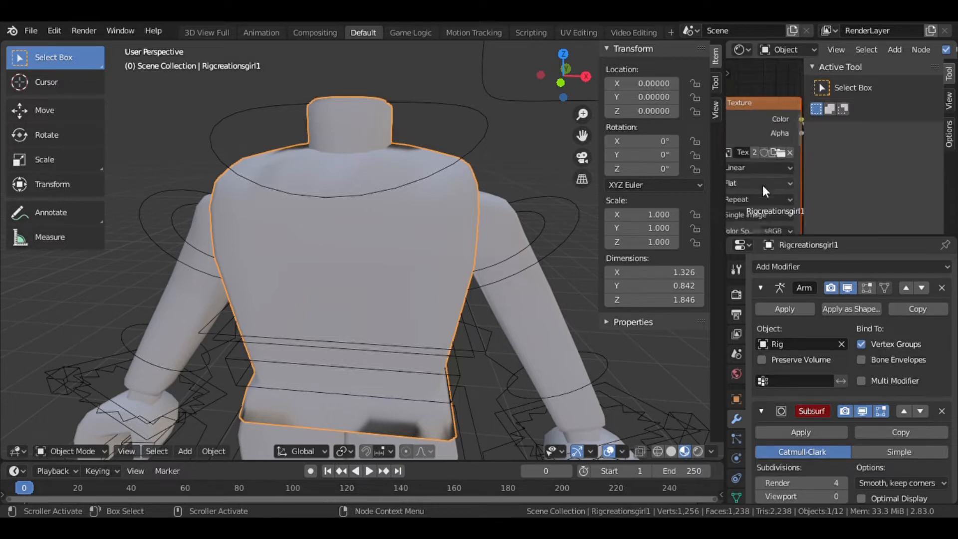
# Load the player's texture image into the Image Texture node.
pyautogui.moveTo(812, 166); pyautogui.dragTo(943, 165)
pyautogui.scroll(-3, 791, 158)
pyautogui.scroll(5, 790, 158)
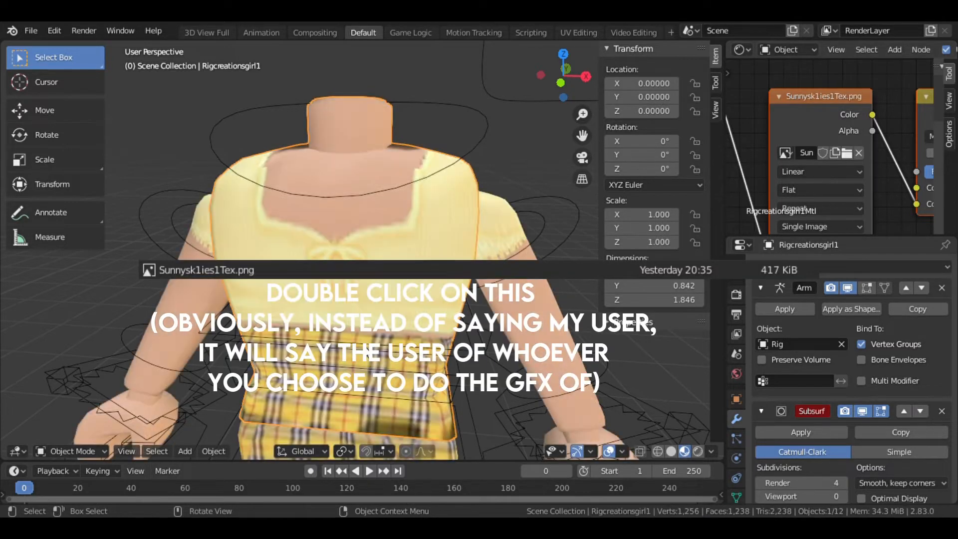
pyautogui.scroll(-8, 366, 346)
pyautogui.scroll(2, 366, 346)
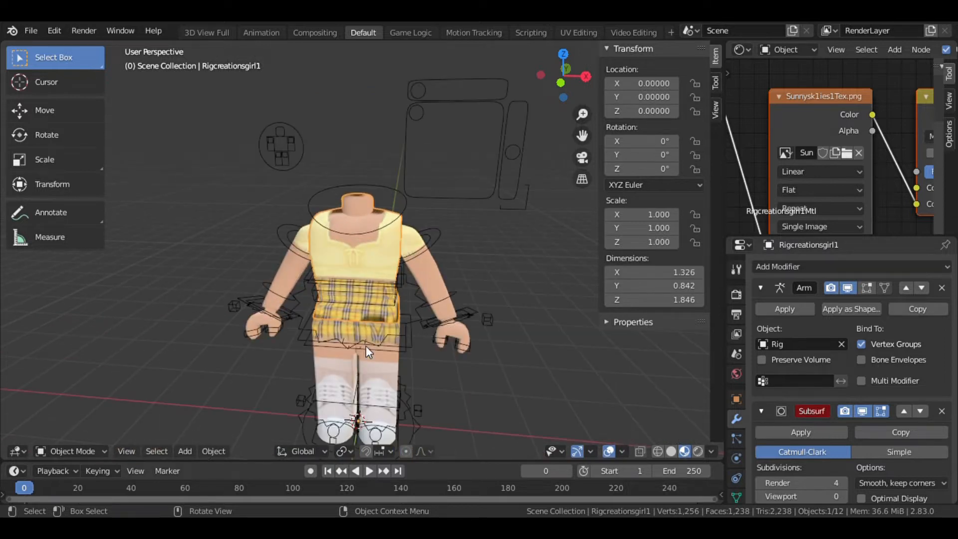
pyautogui.click(30, 31)
pyautogui.moveTo(89, 223)
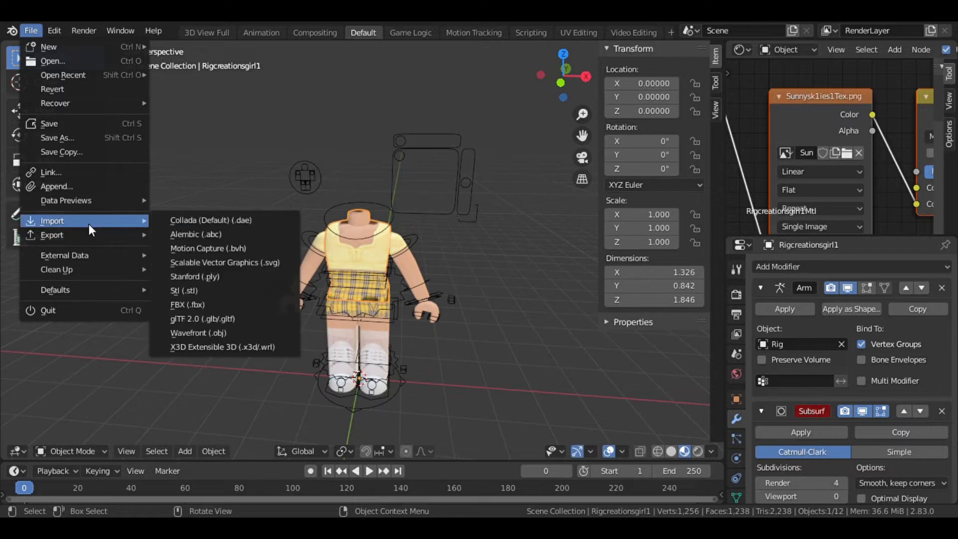
pyautogui.click(211, 334)
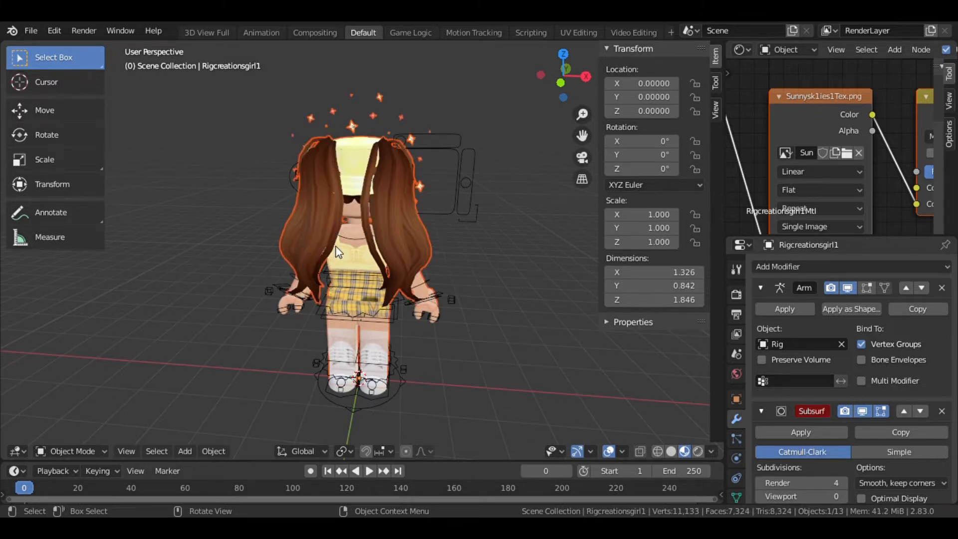
pyautogui.hotkey('ctrl', 'z')
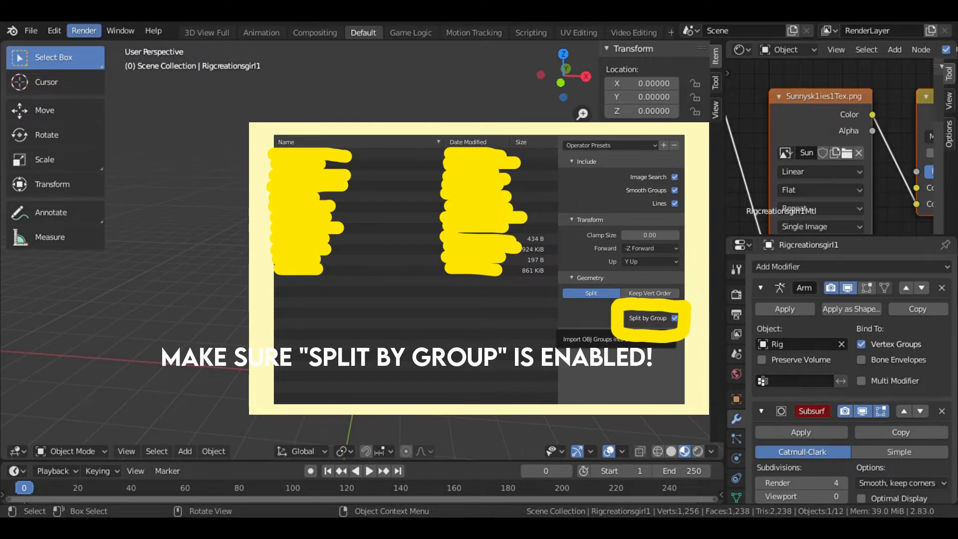
# Import the character's accessories as a Wavefront OBJ file with Split by Group enabled.
pyautogui.click(31, 31)
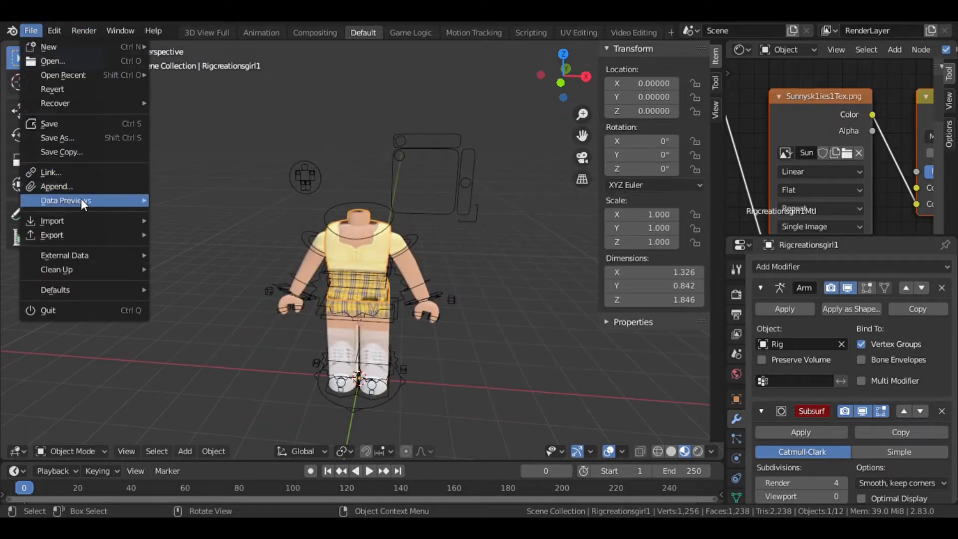
pyautogui.moveTo(78, 222)
pyautogui.click(229, 318)
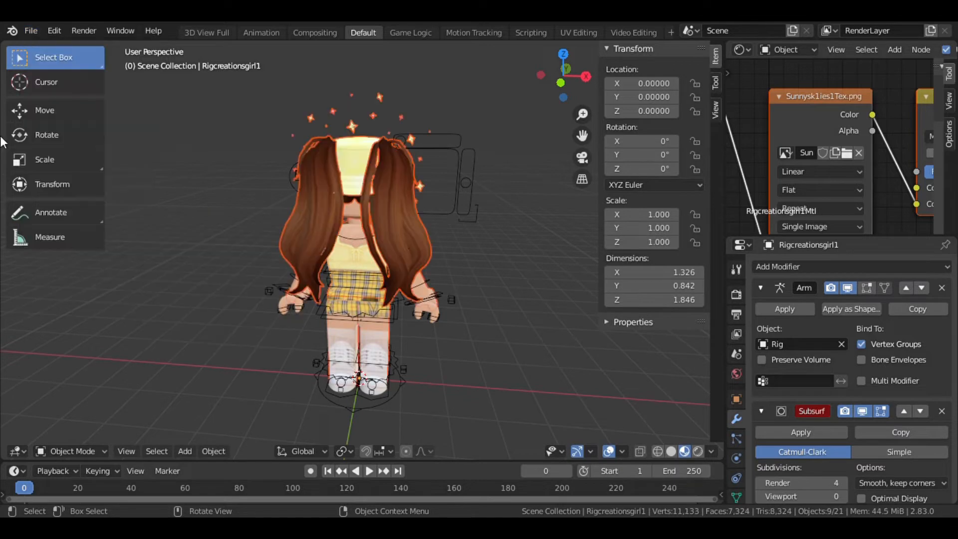
# Activate the Rotate tool and try rotating the imported selection with its gizmo.
pyautogui.click(38, 28)
pyautogui.click(49, 137)
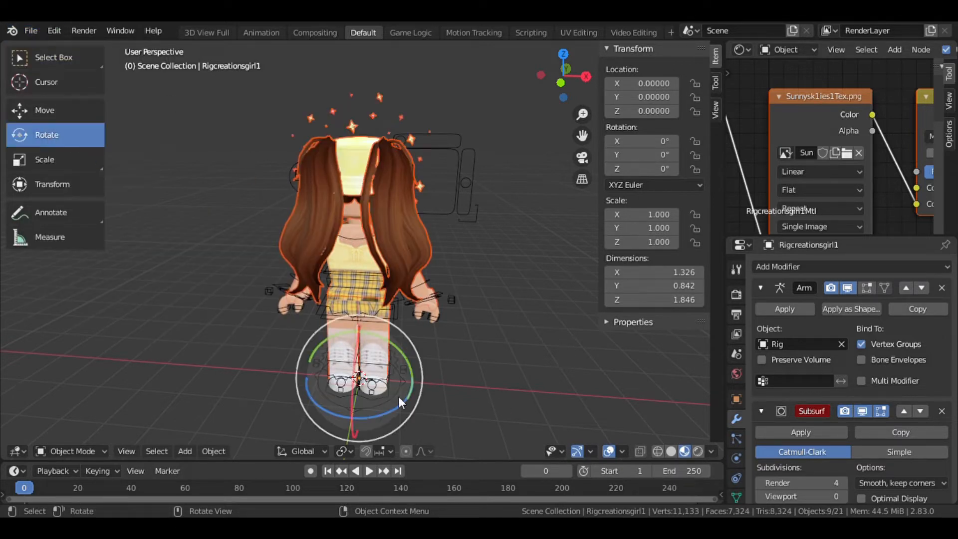
pyautogui.moveTo(405, 402); pyautogui.dragTo(318, 344)
pyautogui.moveTo(313, 347); pyautogui.dragTo(309, 346)
# Inspect the imported character and accessories from several angles in first-person walk navigation.
pyautogui.hotkey('shift', '`')
pyautogui.press('w')
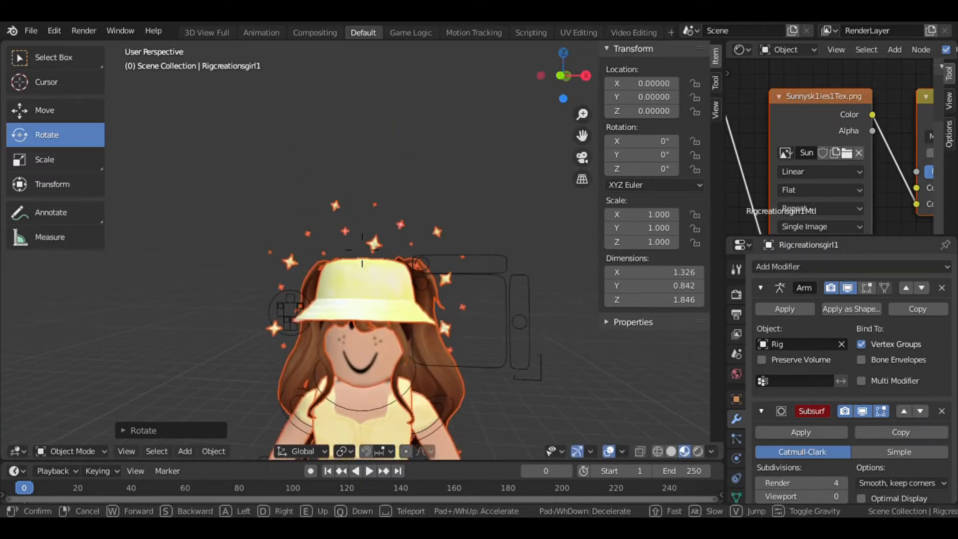
pyautogui.press('e')
pyautogui.press('s')
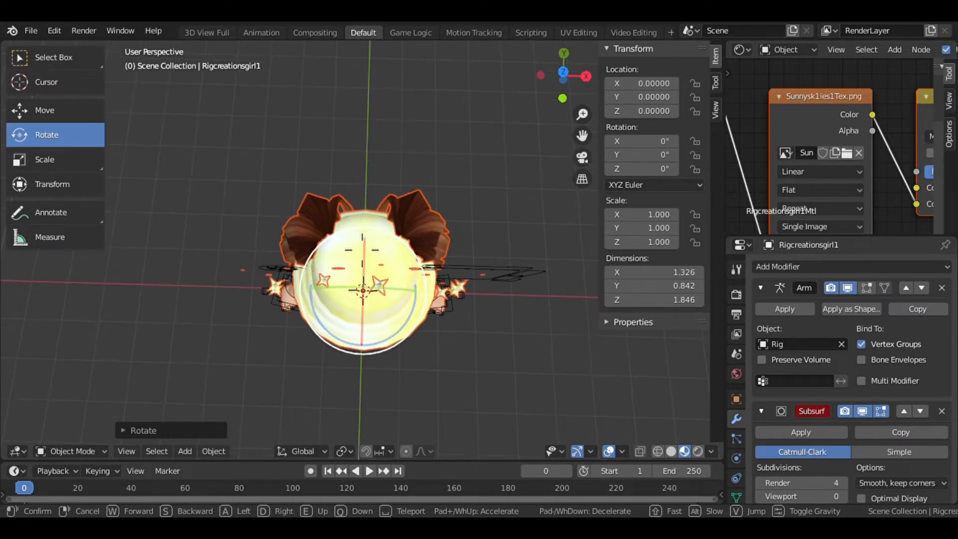
pyautogui.press('w')
pyautogui.press('s')
pyautogui.press('w')
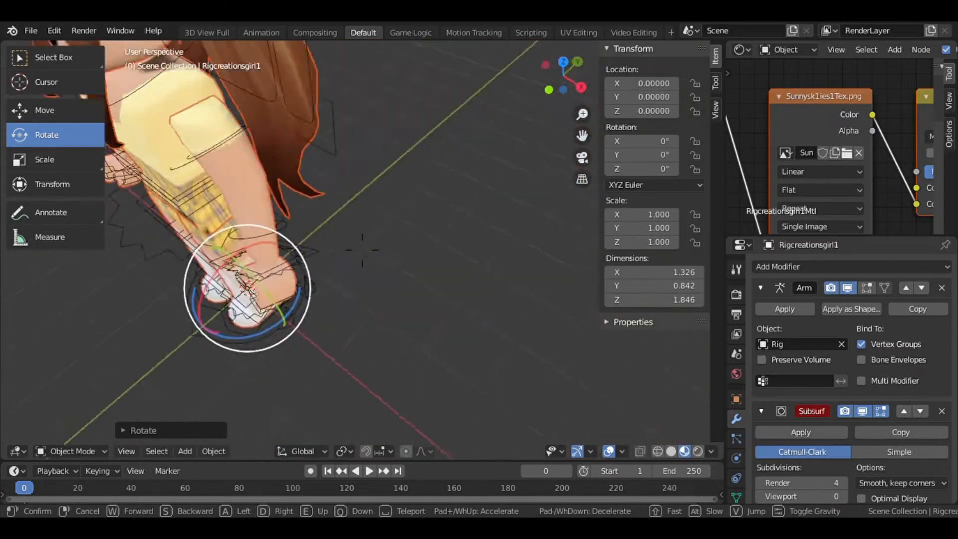
pyautogui.press('s')
pyautogui.press('a')
pyautogui.press('w')
pyautogui.press('s')
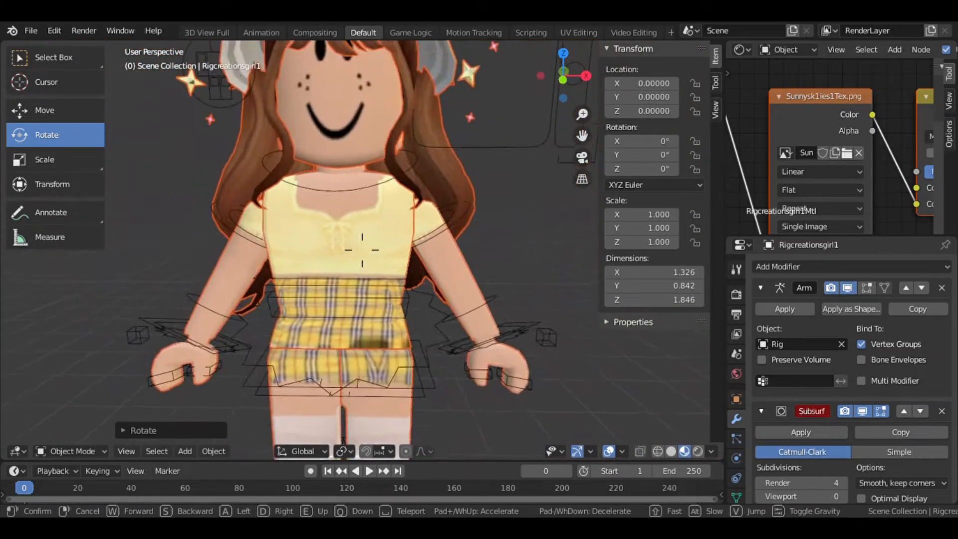
pyautogui.press('Return')
# Change the Shader Editor area back into the Outliner and scroll to the imported Sunnysk1ies objects.
pyautogui.click(742, 49)
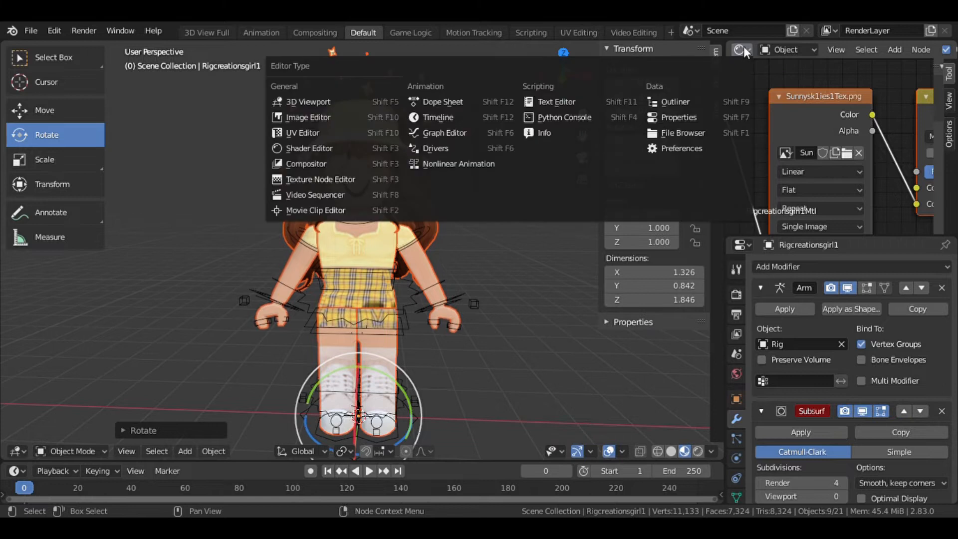
pyautogui.click(668, 101)
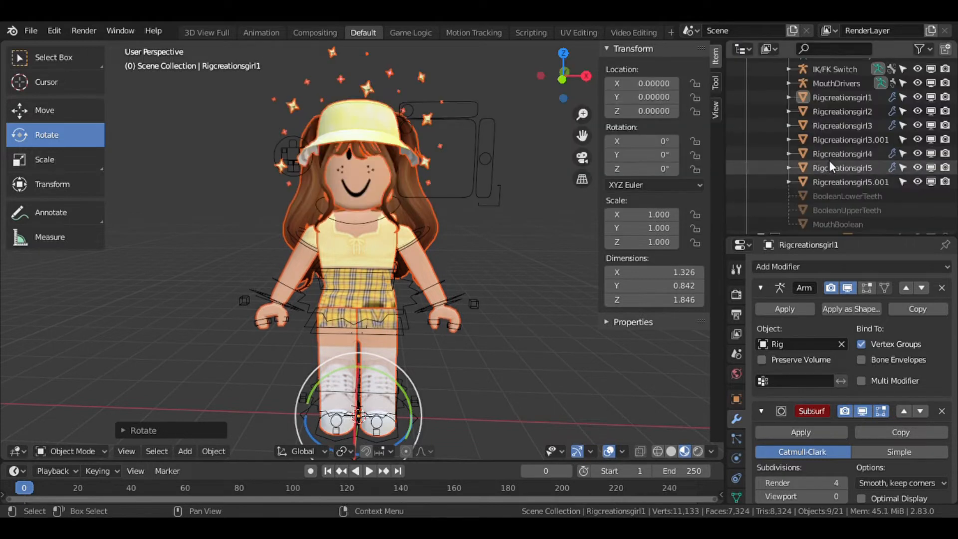
pyautogui.scroll(5, 830, 160)
pyautogui.scroll(-10, 829, 162)
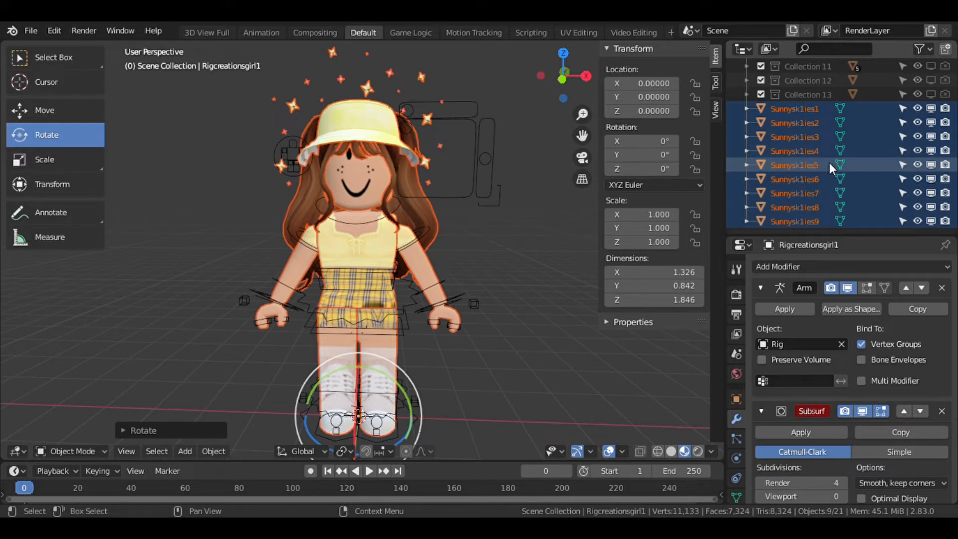
# Inspect the imported Sunnysk1ies parts one at a time from the Outliner.
pyautogui.rightClick(830, 162)
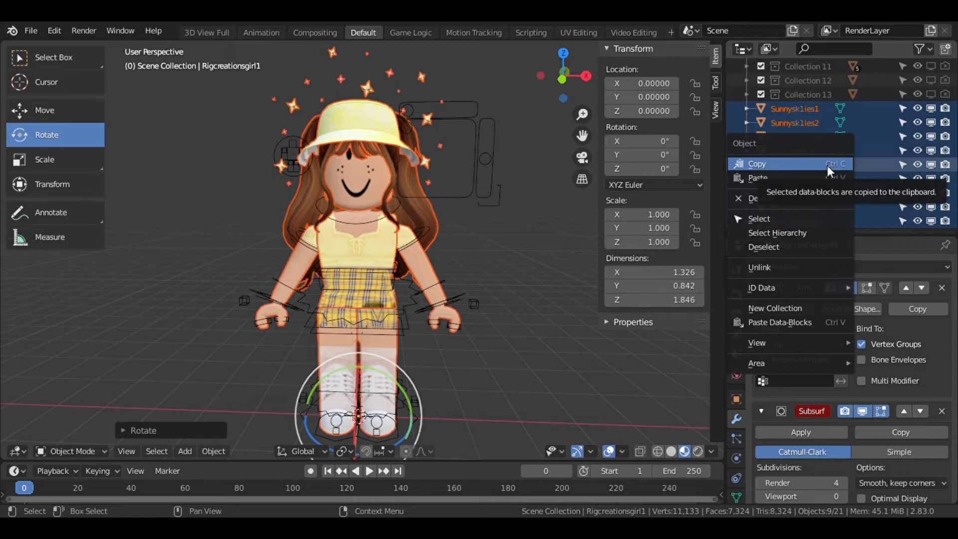
pyautogui.press('Escape')
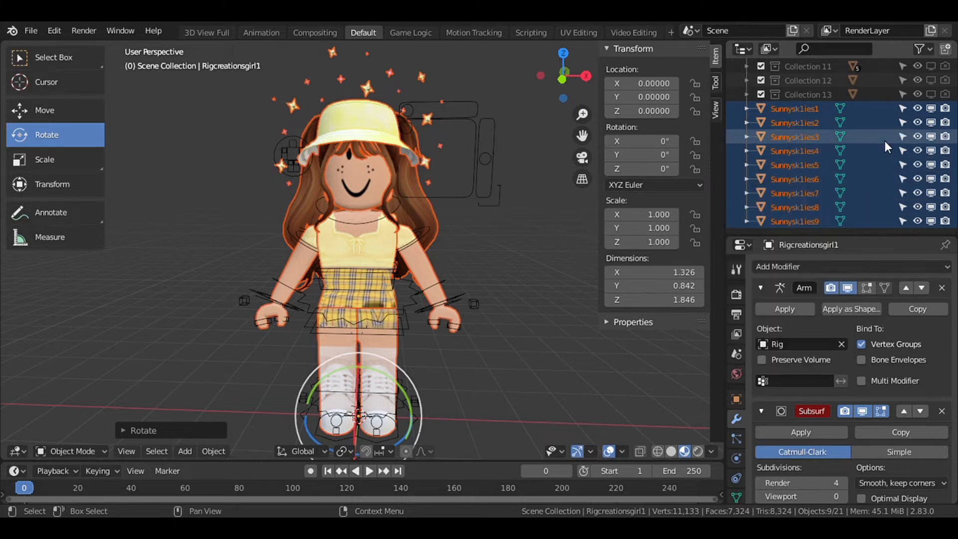
pyautogui.click(841, 180)
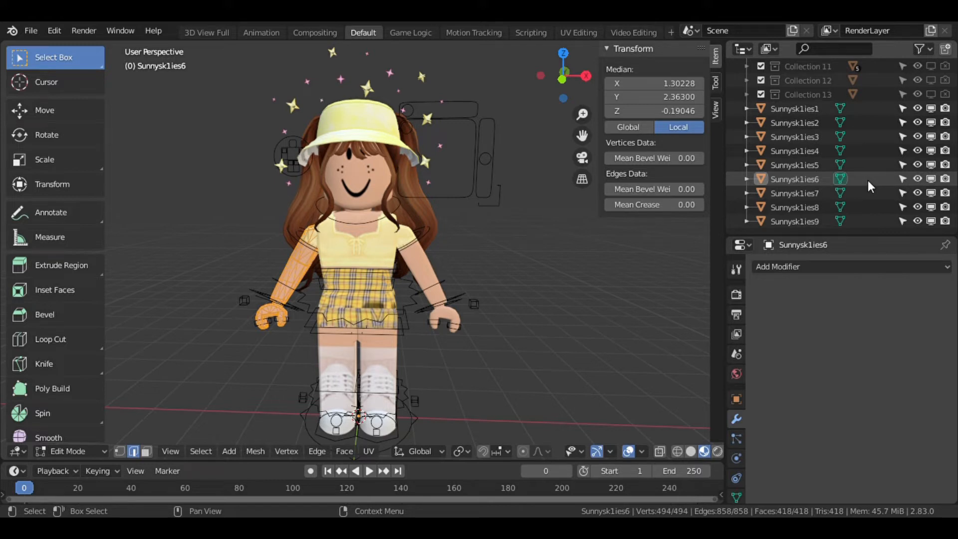
pyautogui.click(771, 219)
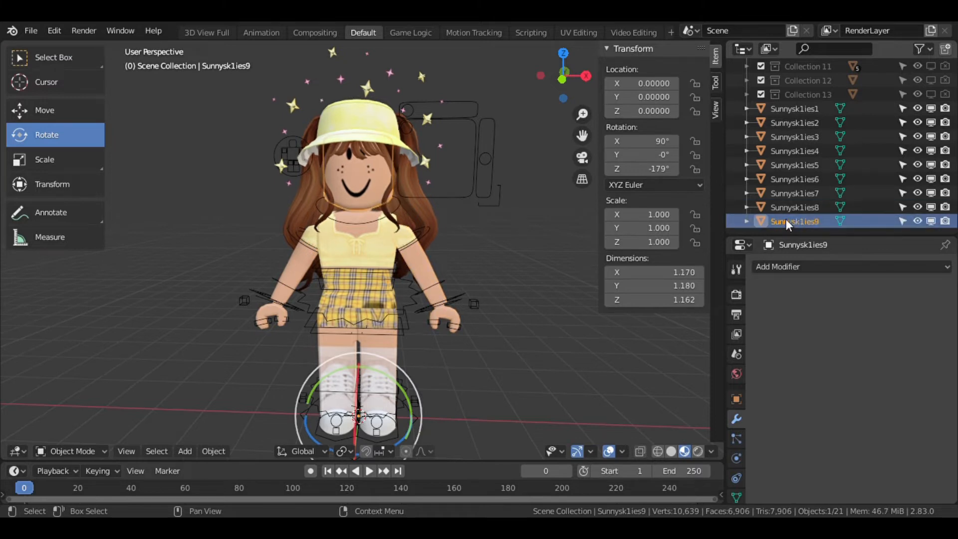
# Delete the Sunnysk1ies8 object.
pyautogui.click(786, 211)
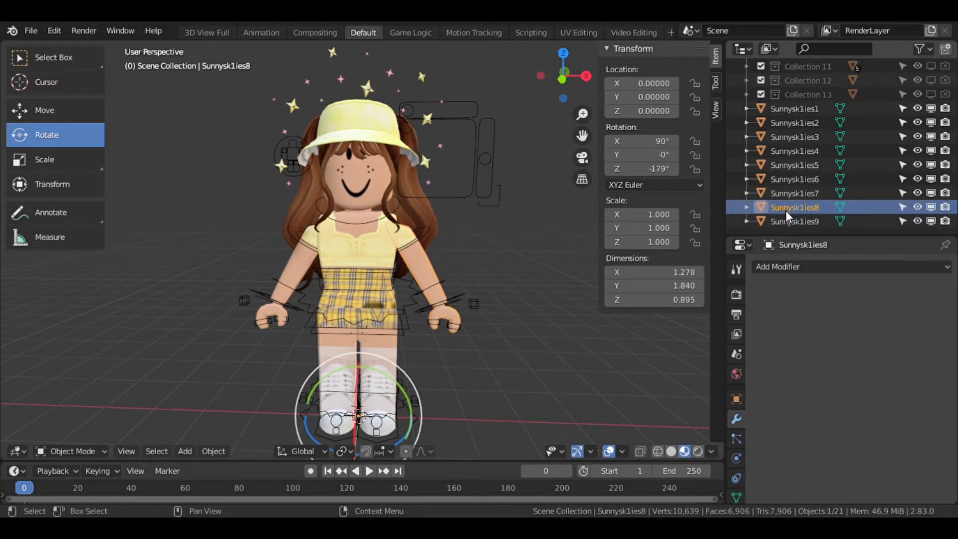
pyautogui.press('x')
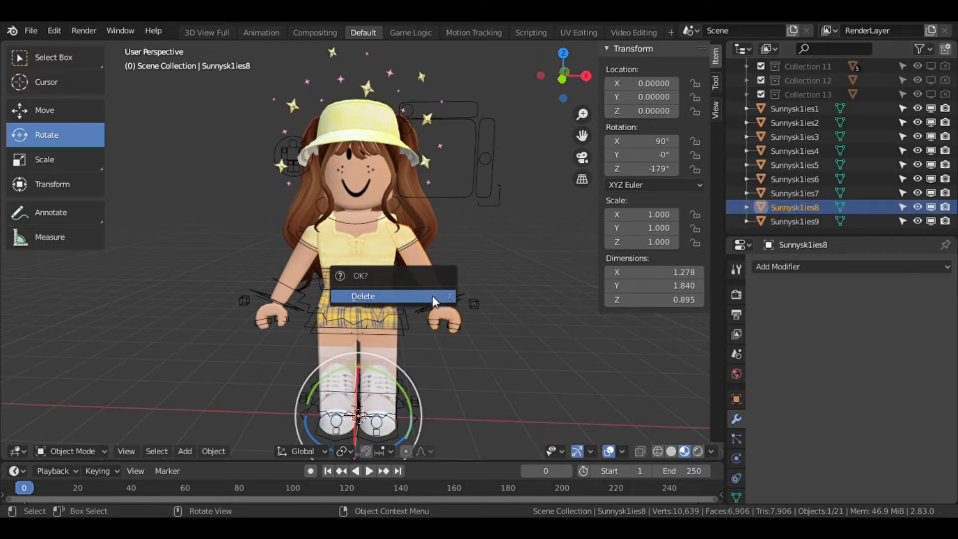
pyautogui.click(432, 295)
# Delete the Sunnysk1ies7 object.
pyautogui.click(811, 208)
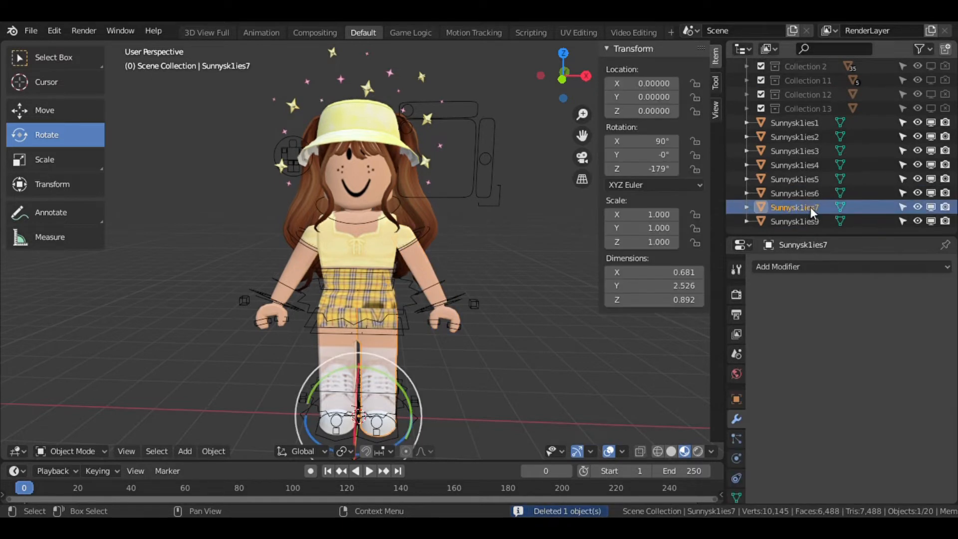
pyautogui.press('x')
pyautogui.click(796, 217)
pyautogui.press('Tab')
pyautogui.hotkey('ctrl', 'z')
pyautogui.hotkey('ctrl', 'z')
pyautogui.click(795, 218)
pyautogui.click(795, 207)
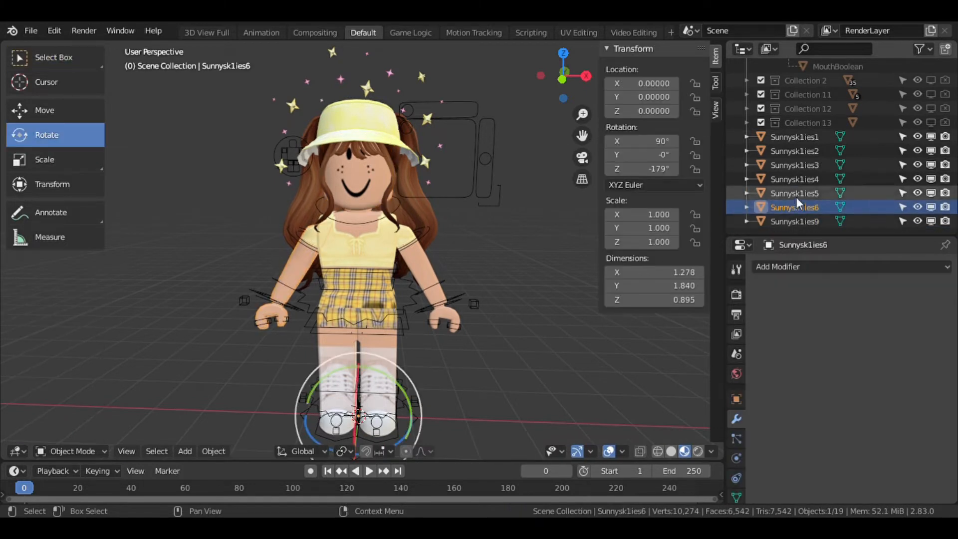
pyautogui.press('Delete')
# Delete the Sunnysk1ies5 object.
pyautogui.click(798, 207)
pyautogui.click(797, 151)
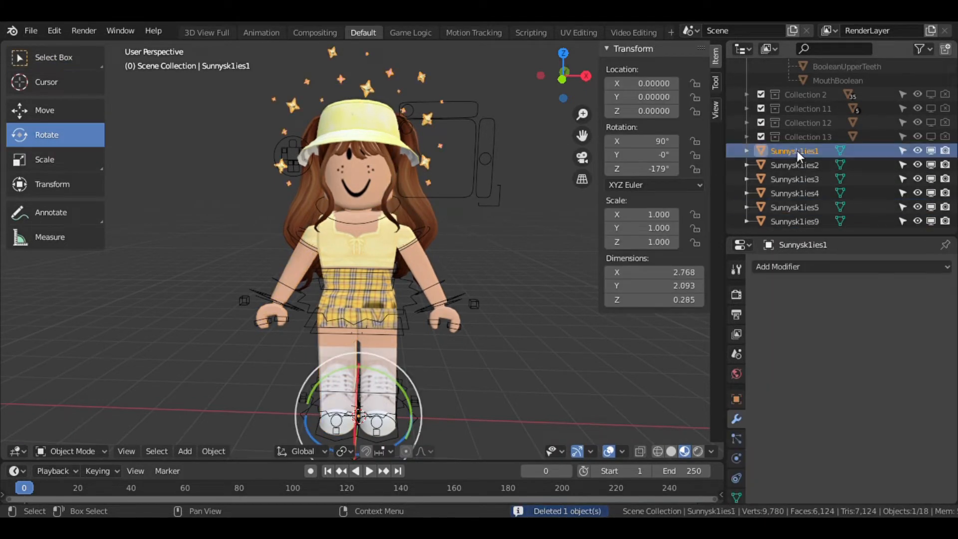
pyautogui.click(798, 203)
pyautogui.press('x')
pyautogui.click(325, 299)
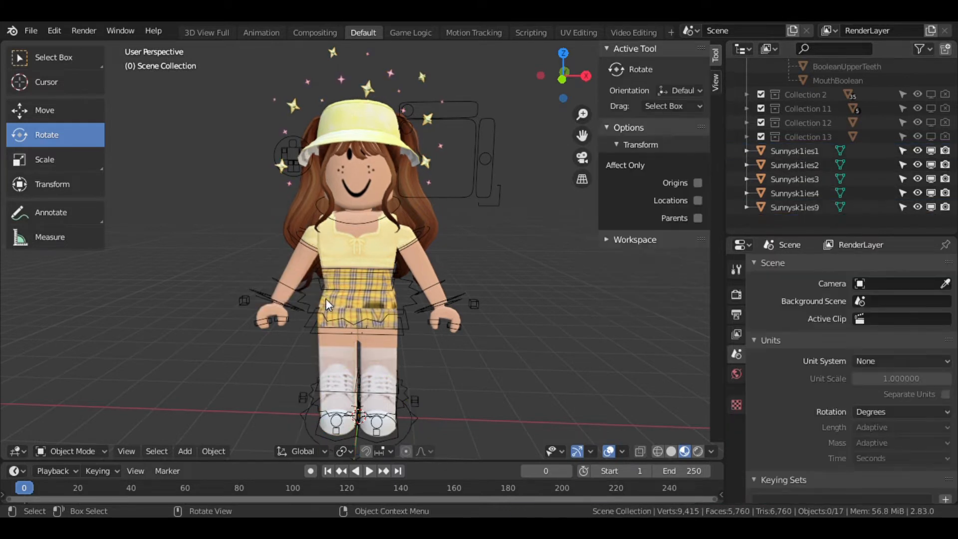
# Delete the Sunnysk1ies4 object.
pyautogui.click(787, 209)
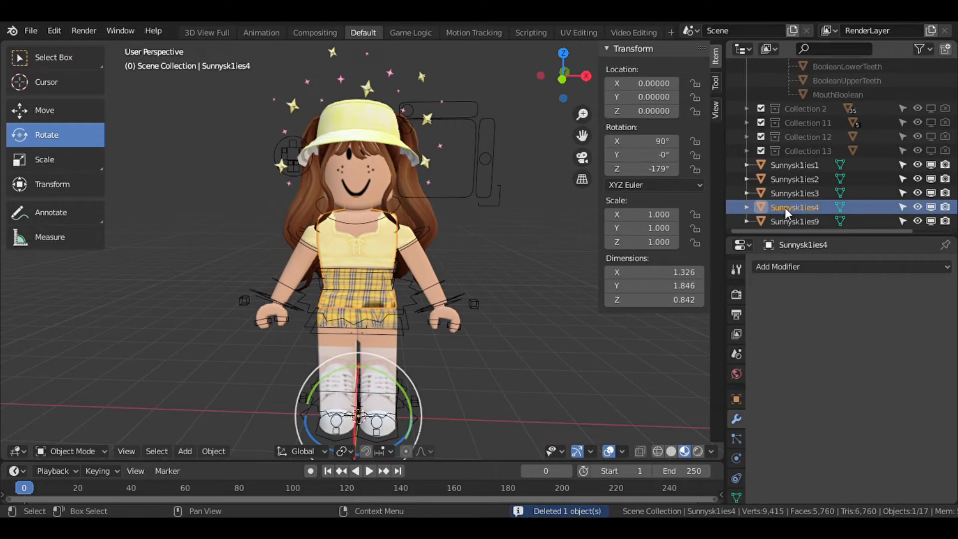
pyautogui.press('x')
pyautogui.click(369, 285)
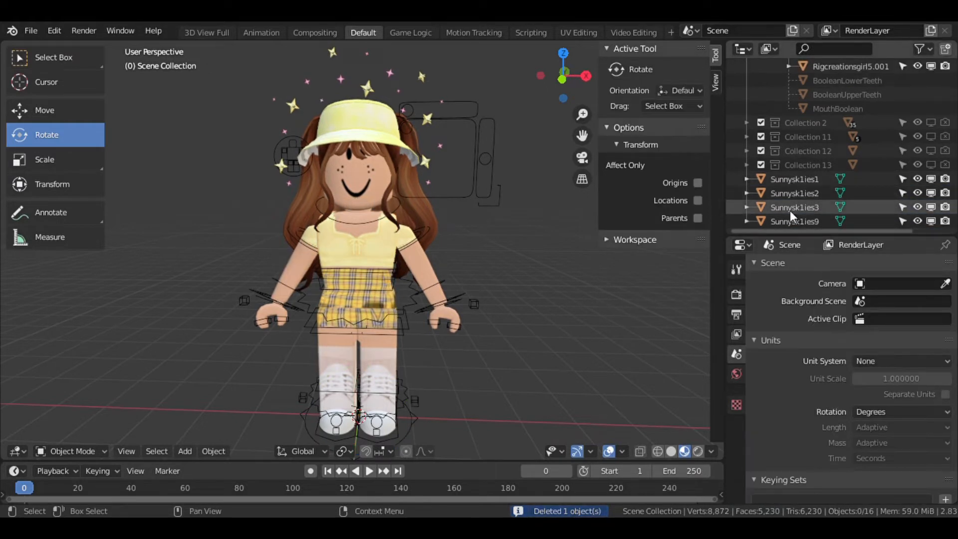
# Join the remaining accessory objects Sunnysk1ies1, 2, 3 and 9 into a single object.
pyautogui.click(790, 209)
pyautogui.click(788, 199)
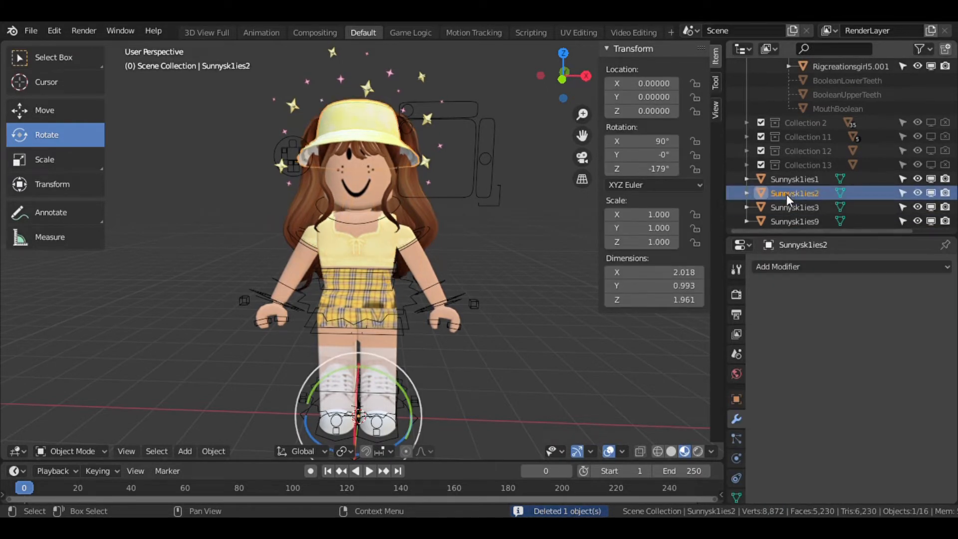
pyautogui.click(786, 185)
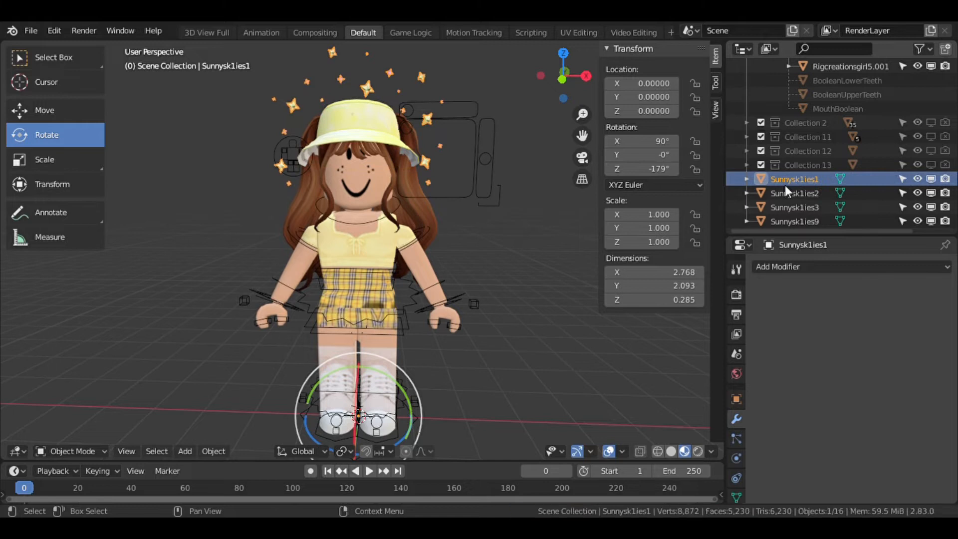
pyautogui.click(792, 222)
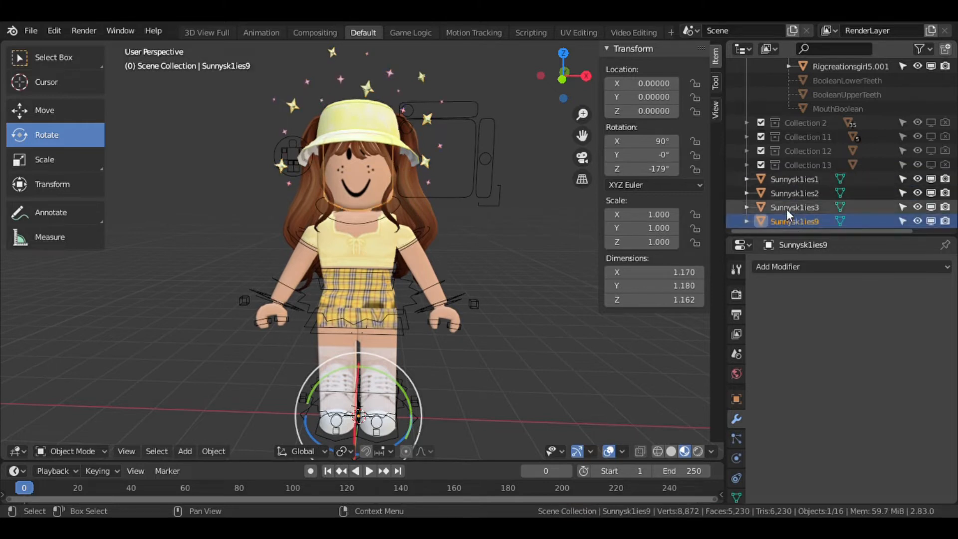
pyautogui.keyDown('shift'); pyautogui.click(792, 182); pyautogui.keyUp('shift')
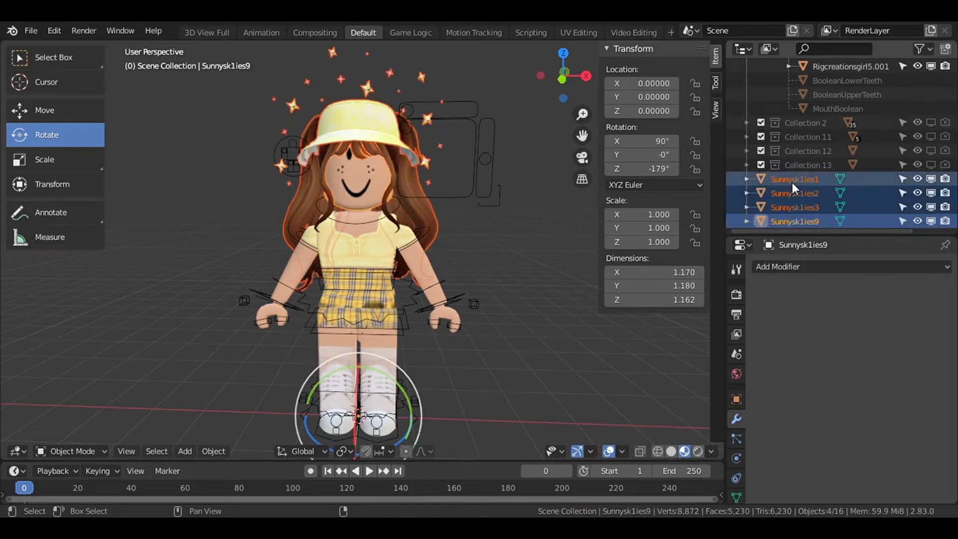
pyautogui.rightClick(363, 171)
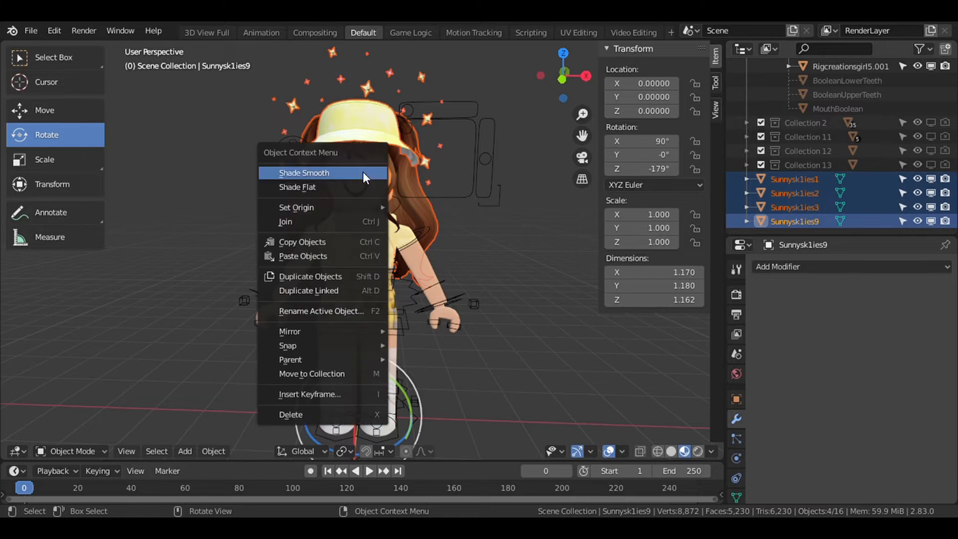
pyautogui.click(334, 222)
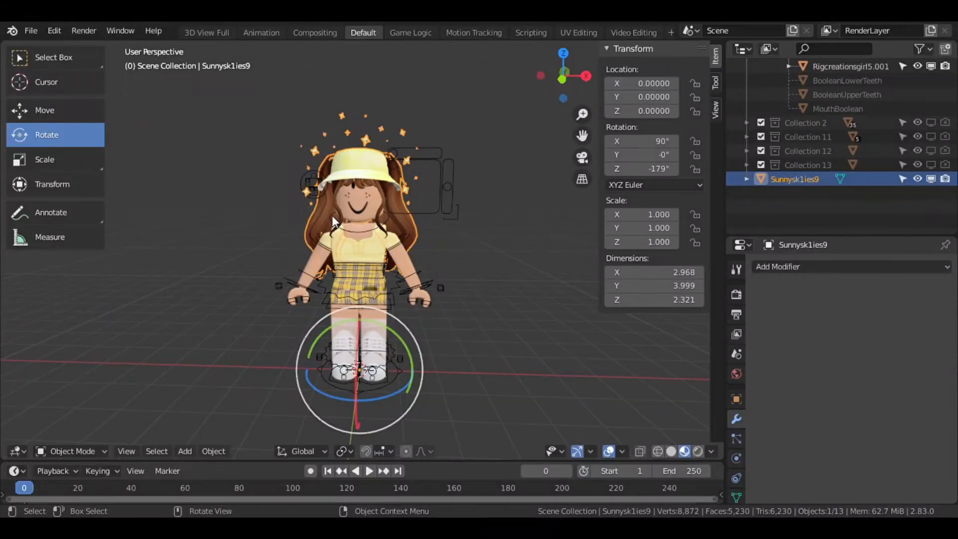
# Import the background room build into the Blender scene.
pyautogui.click(31, 31)
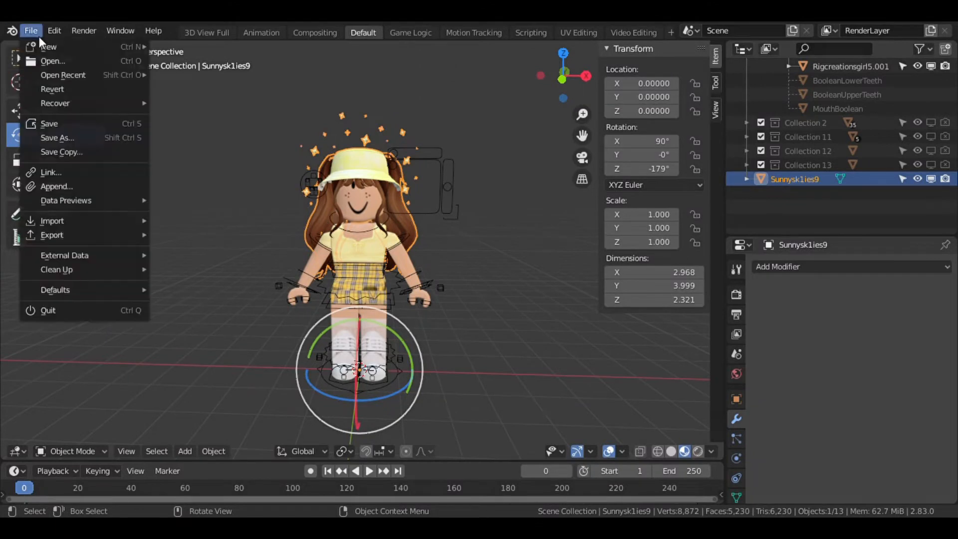
pyautogui.moveTo(74, 226)
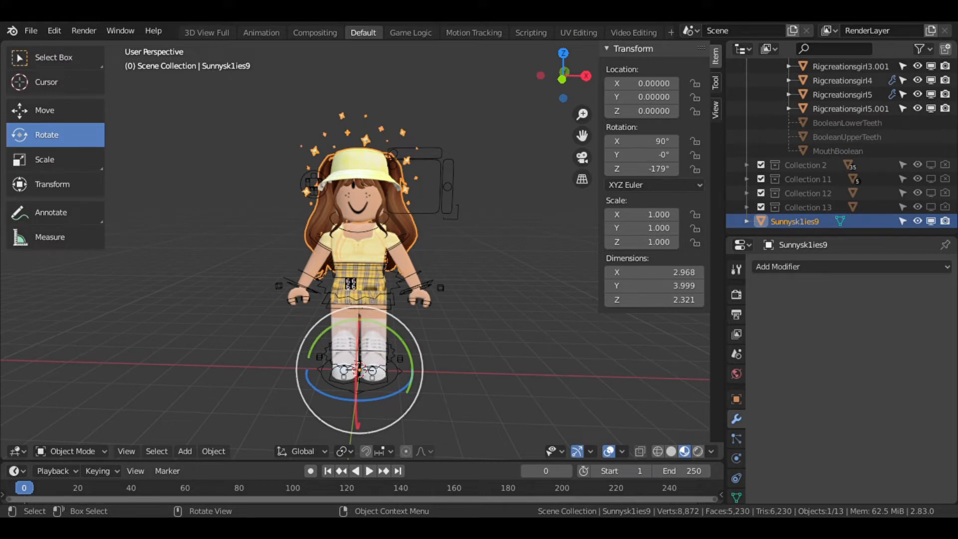
pyautogui.scroll(-4, 387, 185)
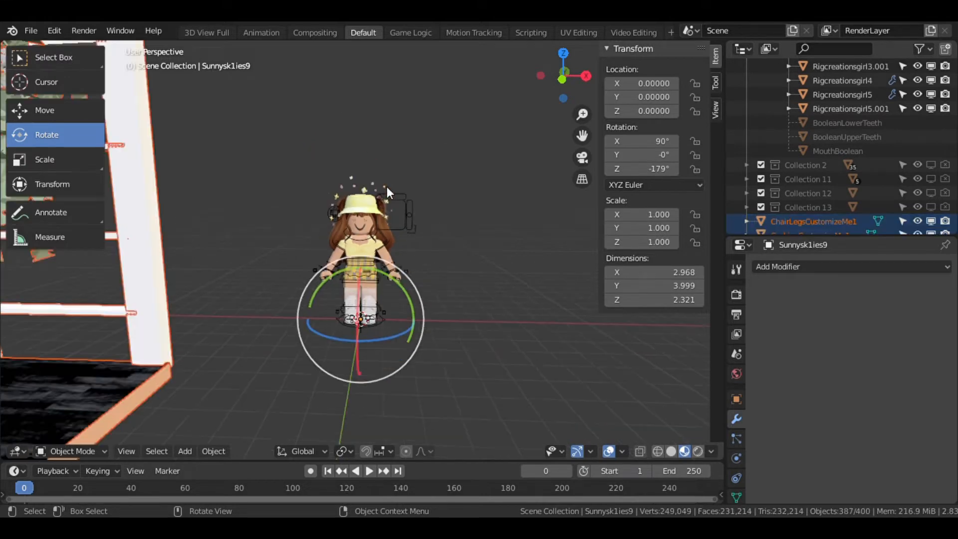
# Fly around the imported build to inspect it and clear the selection.
pyautogui.hotkey('shift', '`')
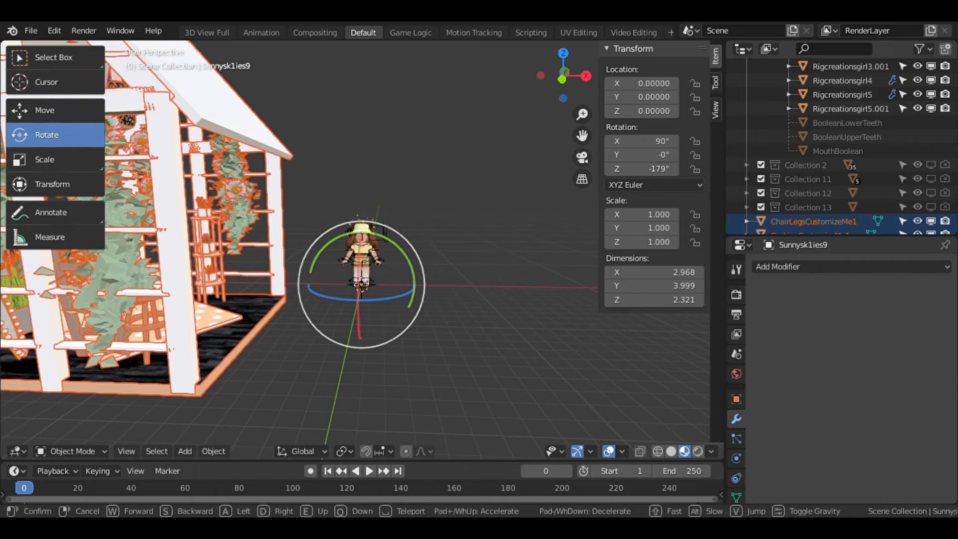
pyautogui.press('w')
pyautogui.press('w')
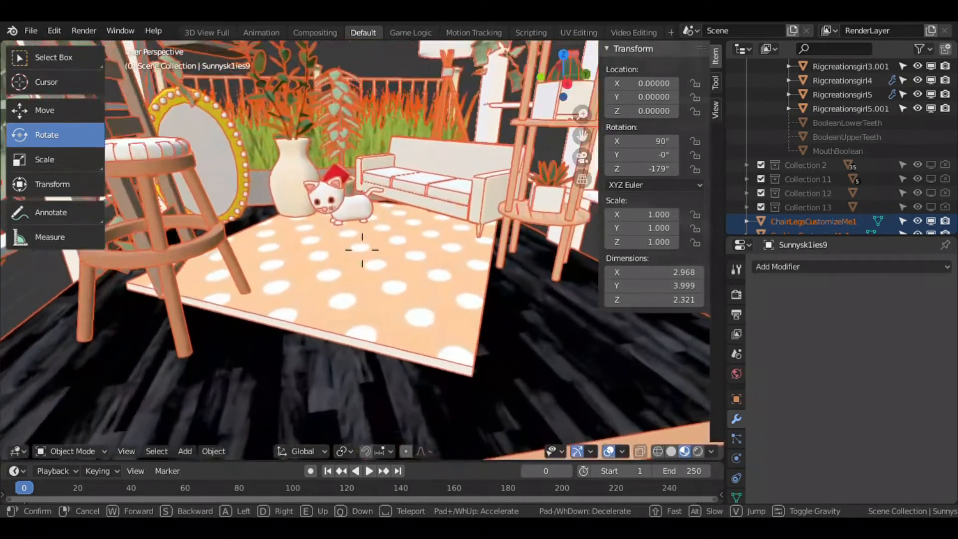
pyautogui.press('s')
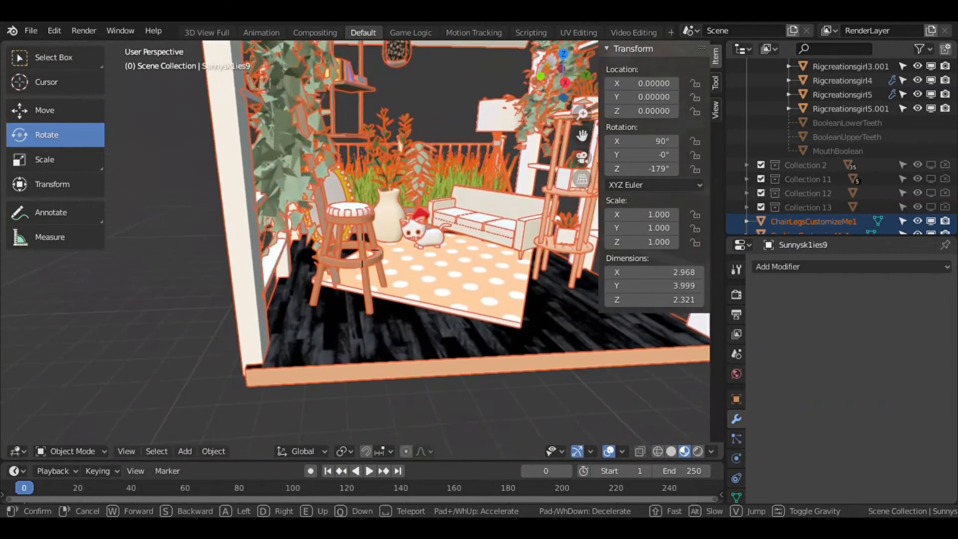
pyautogui.click(362, 250)
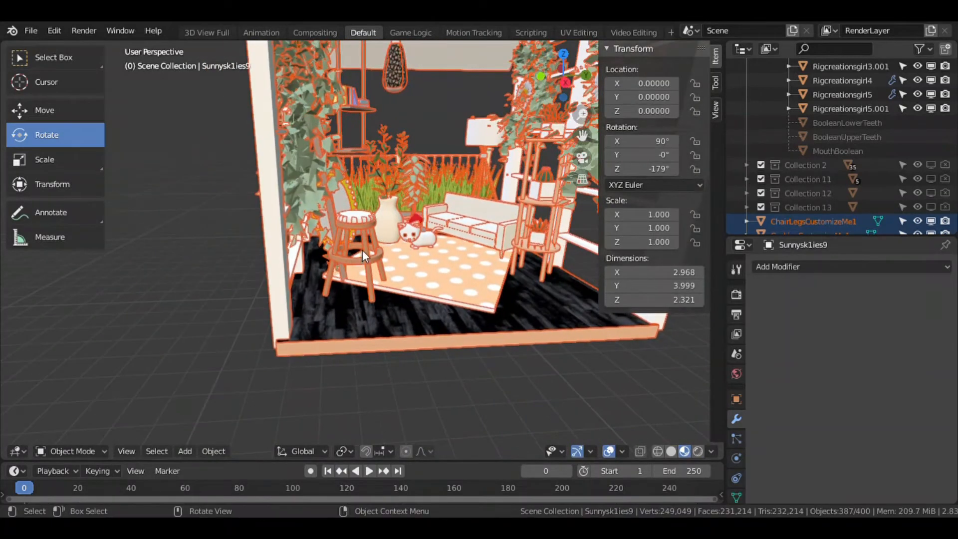
pyautogui.click(224, 273)
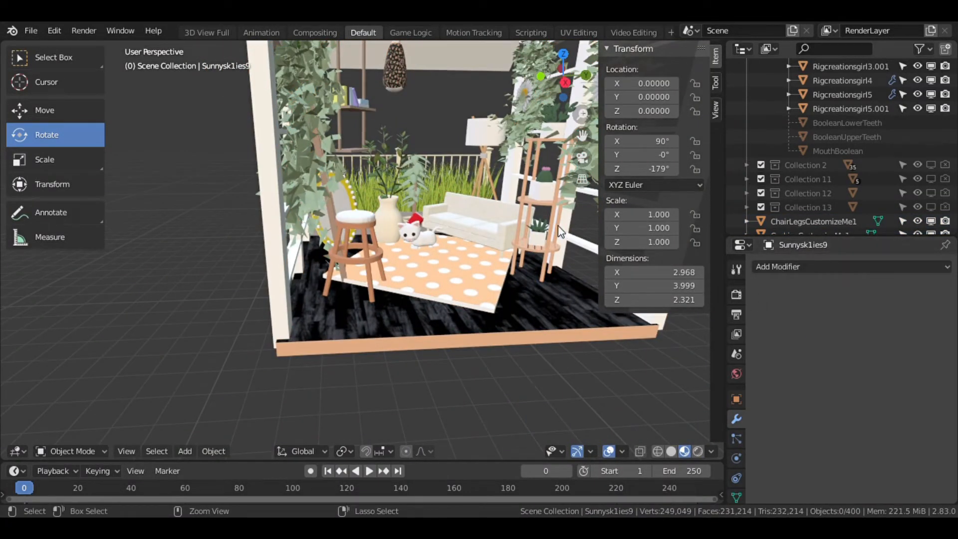
# Box-select objects of the build and join them into a single object.
pyautogui.scroll(-10, 374, 206)
pyautogui.press('b')
pyautogui.moveTo(310, 97); pyautogui.dragTo(444, 292)
pyautogui.rightClick(398, 237)
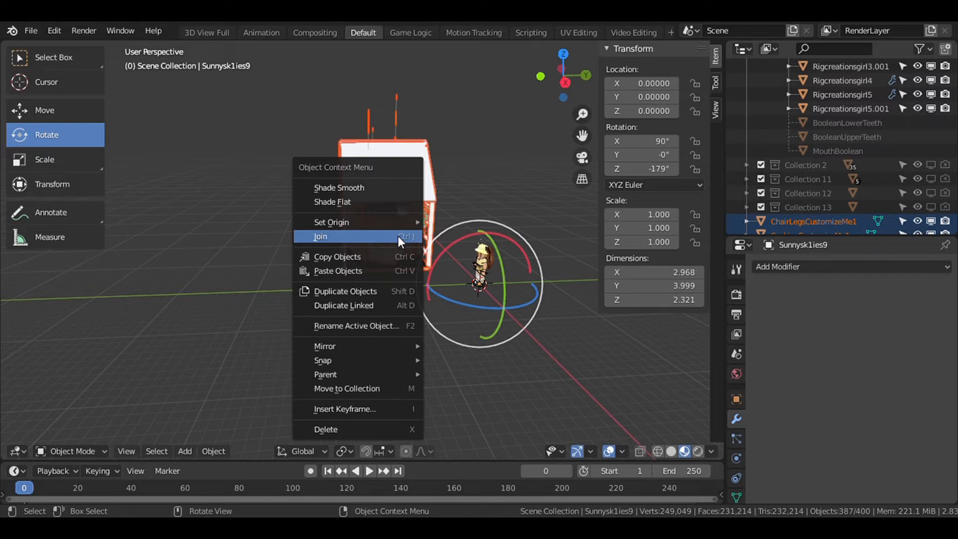
pyautogui.click(511, 179)
pyautogui.press('b')
pyautogui.moveTo(450, 115); pyautogui.dragTo(289, 274)
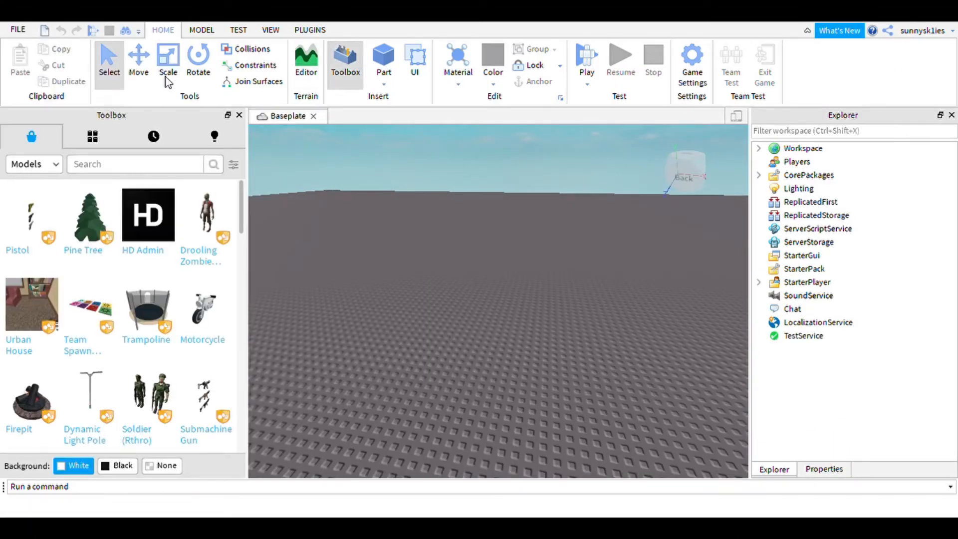
# Switch to Roblox Studio, search the toolbox models for wood and insert a result onto the baseplate.
pyautogui.moveTo(148, 214)
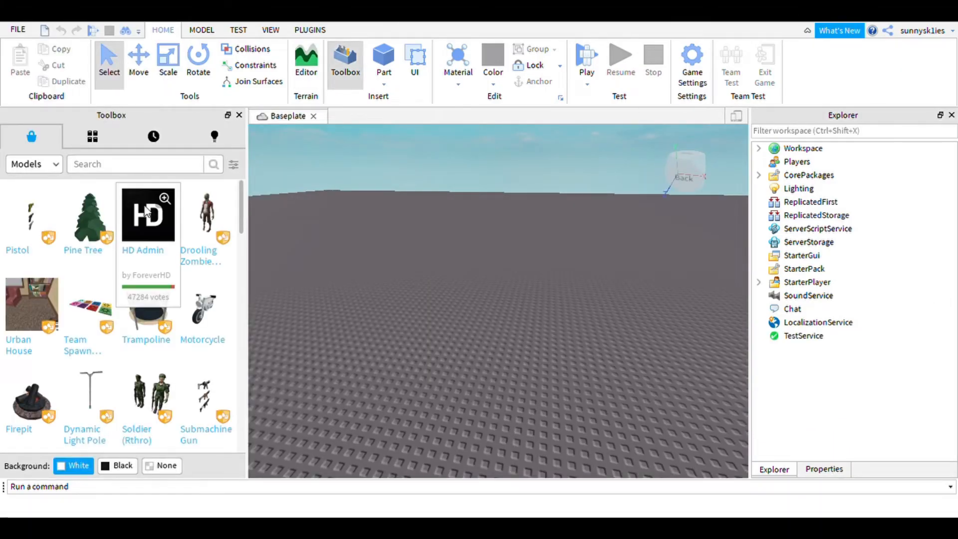
pyautogui.click(135, 164)
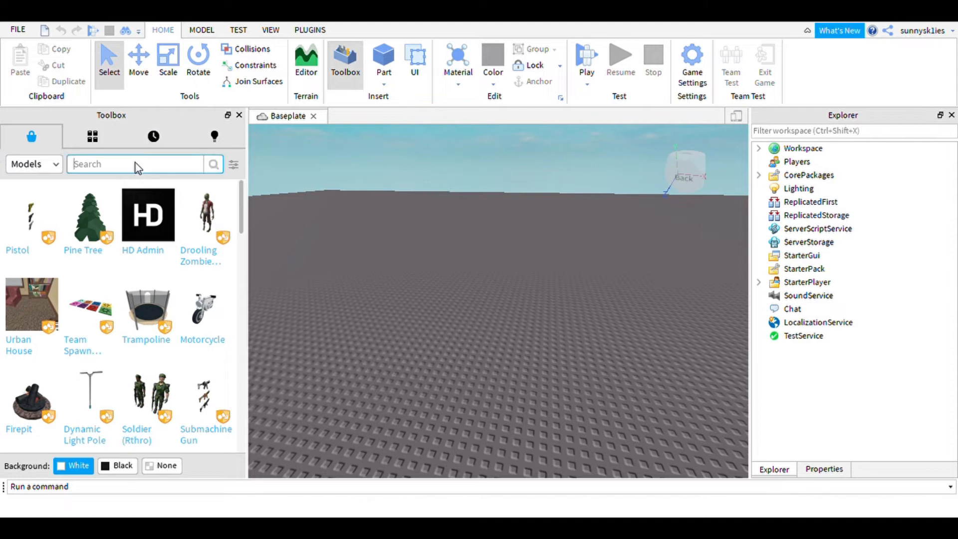
pyautogui.write('wood')
pyautogui.press('Return')
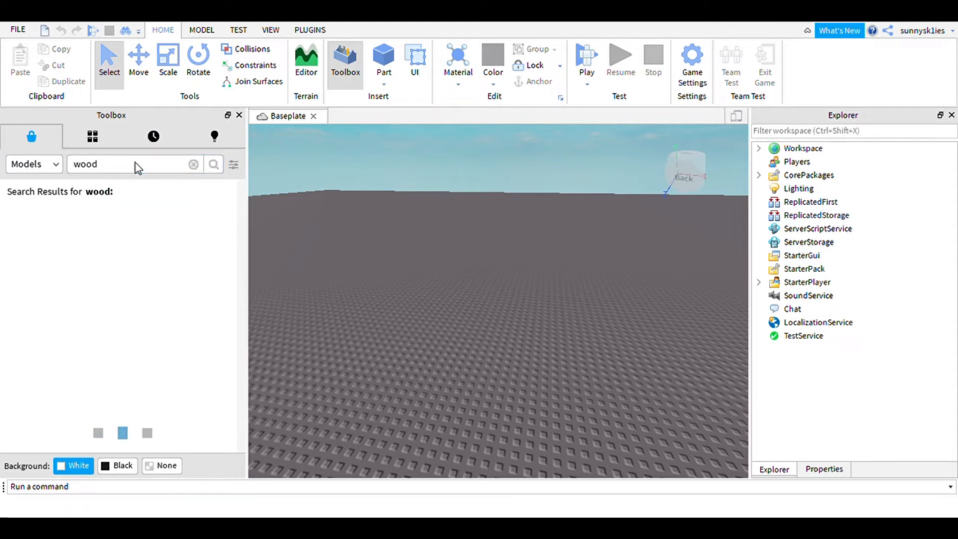
pyautogui.moveTo(28, 270)
pyautogui.moveTo(29, 270); pyautogui.dragTo(451, 393)
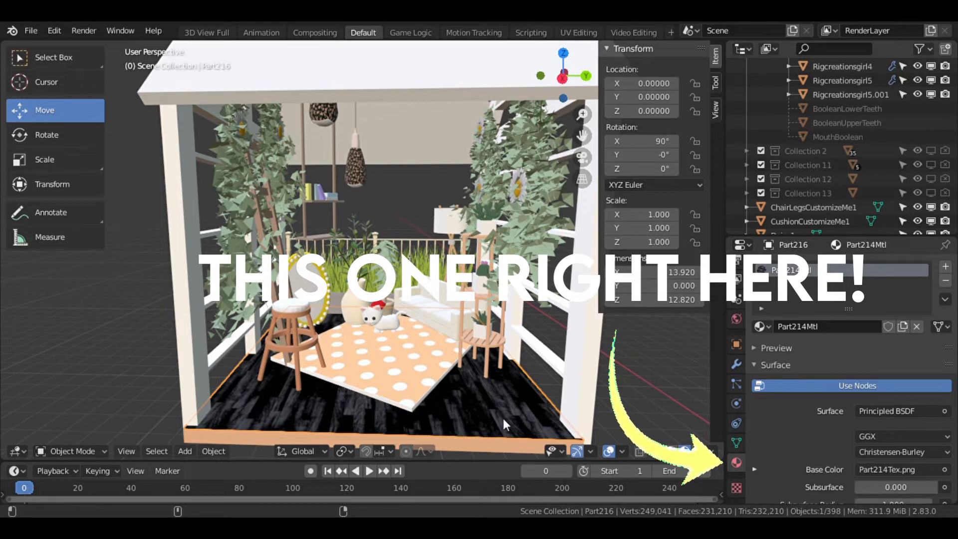
# Replace the floor part's textured material with a new plain material.
pyautogui.click(917, 327)
pyautogui.click(872, 326)
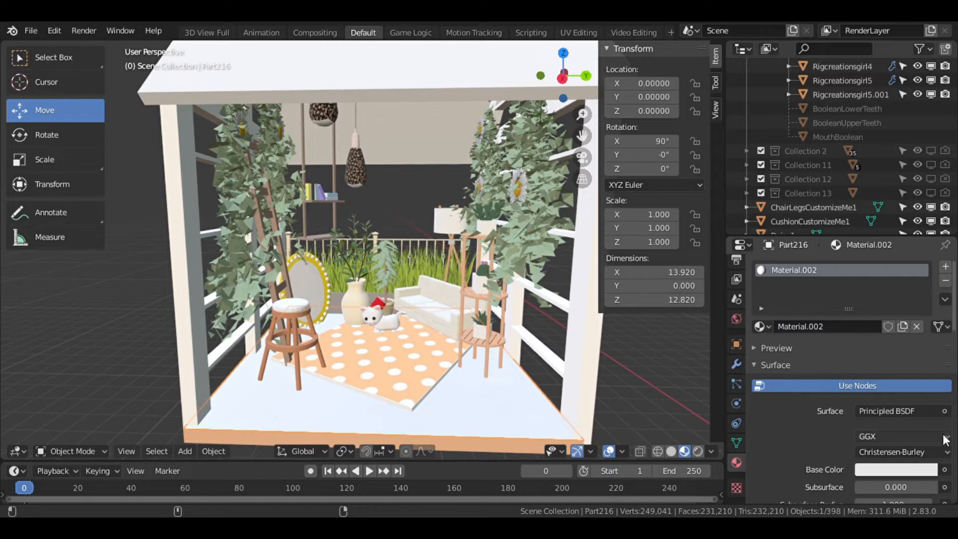
pyautogui.click(945, 470)
pyautogui.click(642, 347)
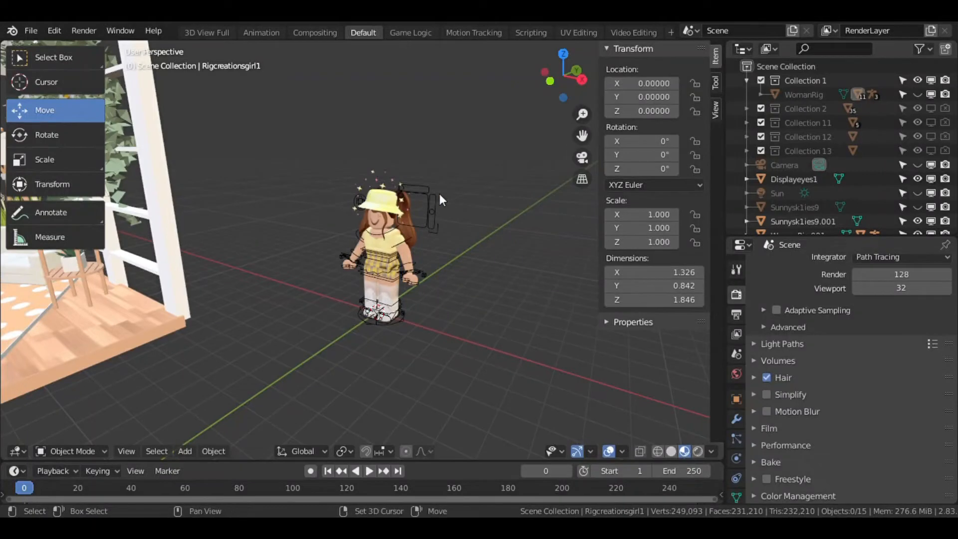
# Select the character rig together with its joined accessory object.
pyautogui.hotkey('shift', '`')
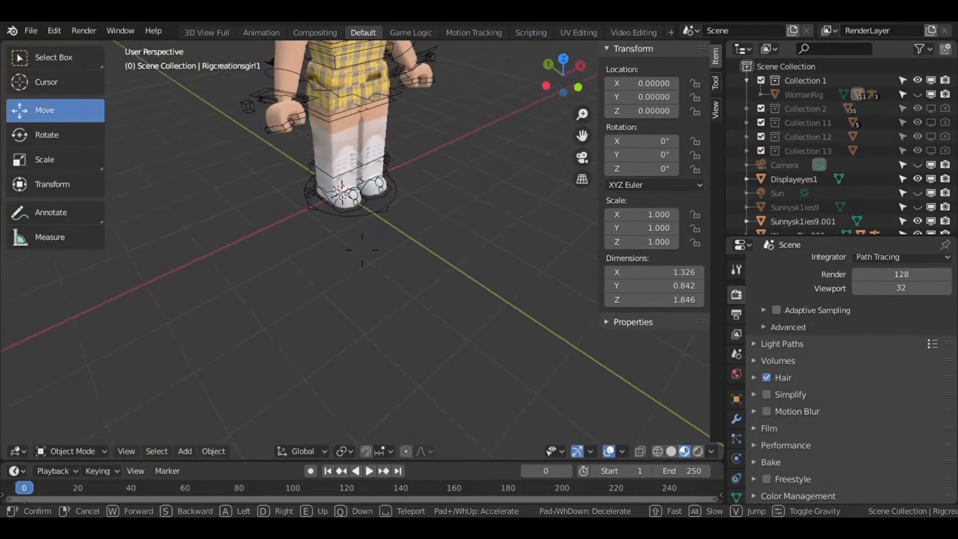
pyautogui.press('d')
pyautogui.press('w')
pyautogui.click(363, 250)
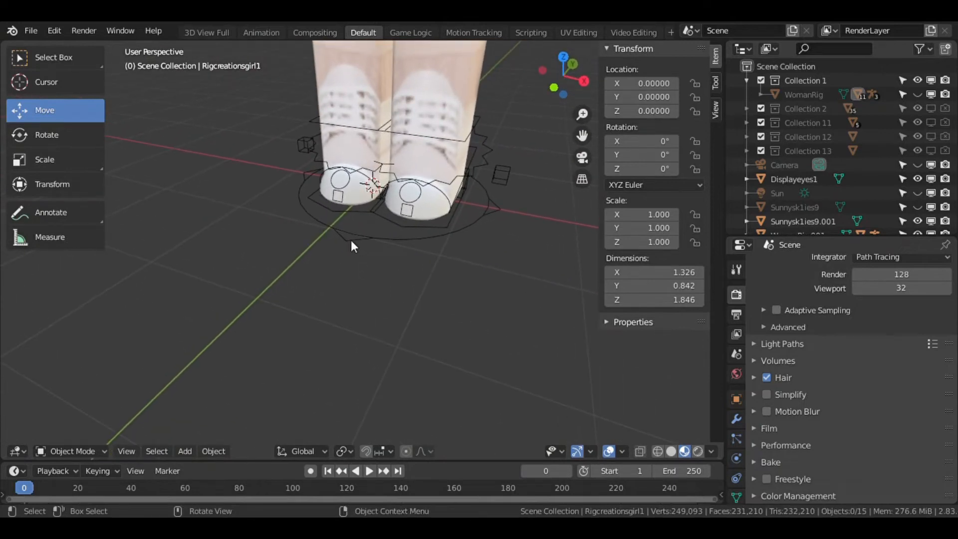
pyautogui.click(356, 236)
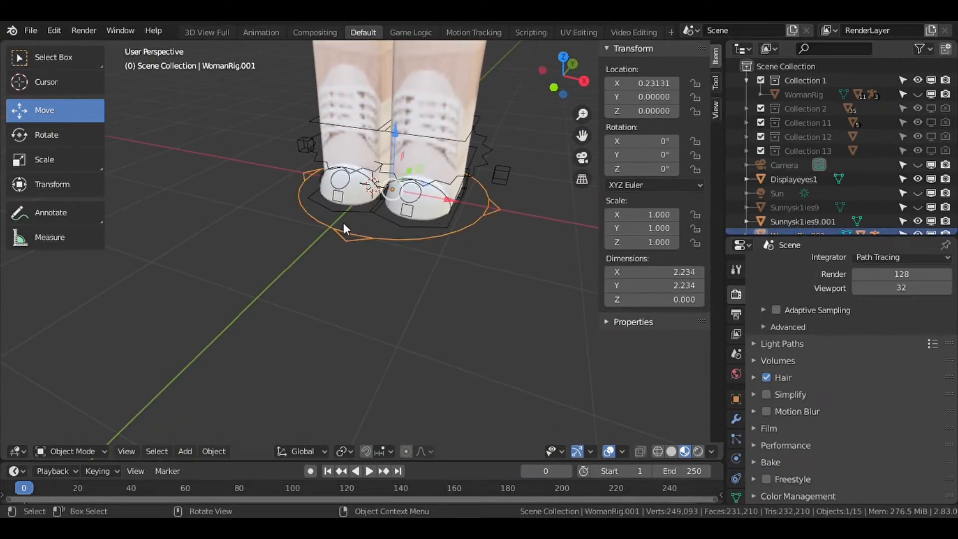
pyautogui.hotkey('shift', '`')
pyautogui.press('s')
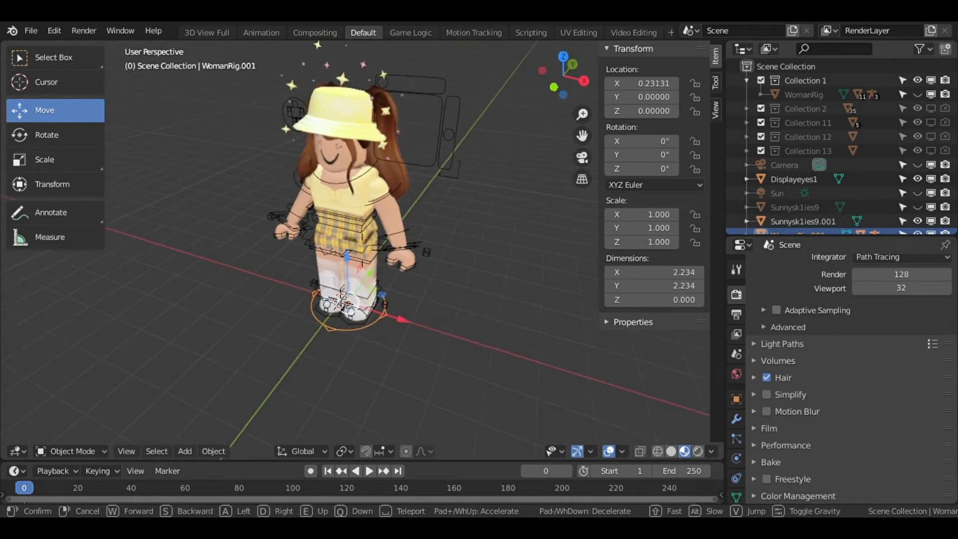
pyautogui.press('w')
pyautogui.click(362, 251)
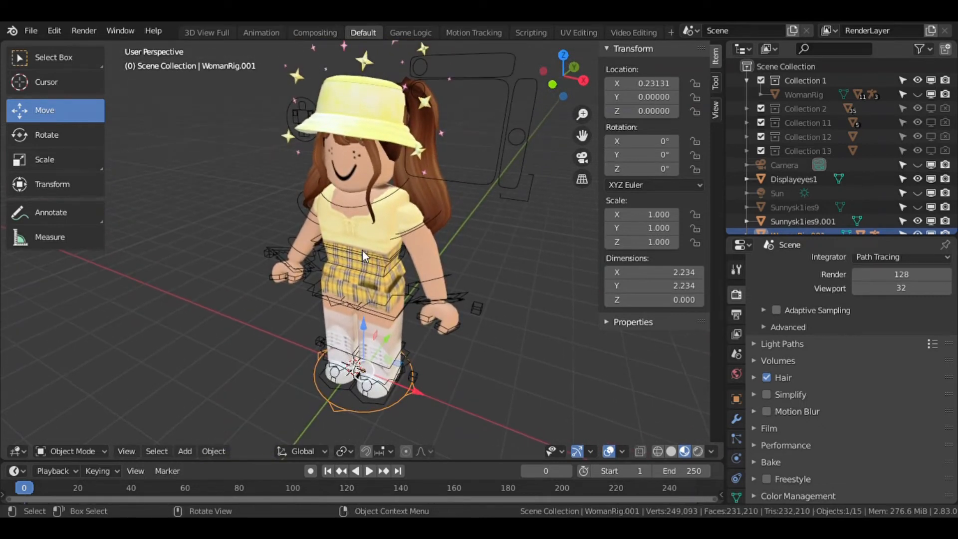
pyautogui.press('shift')
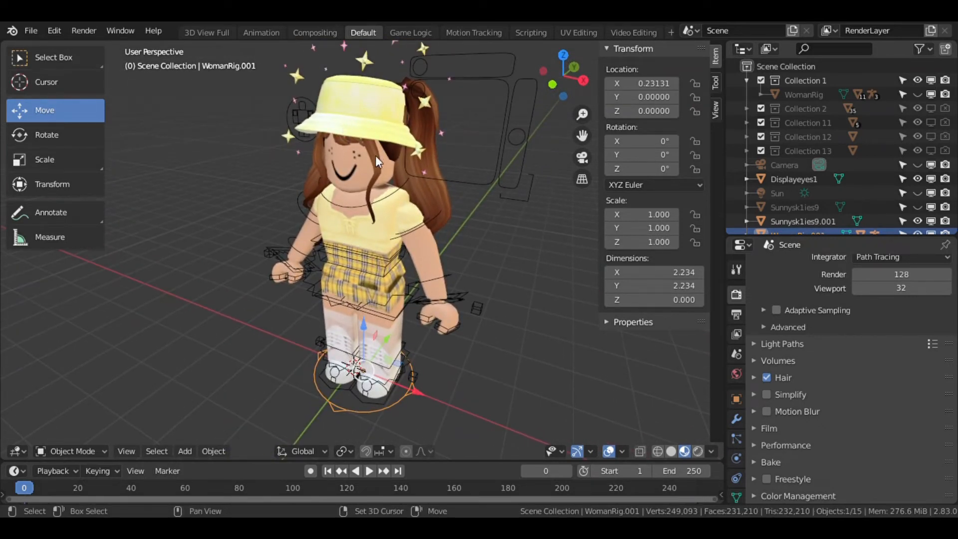
pyautogui.keyDown('shift'); pyautogui.click(355, 139); pyautogui.keyUp('shift')
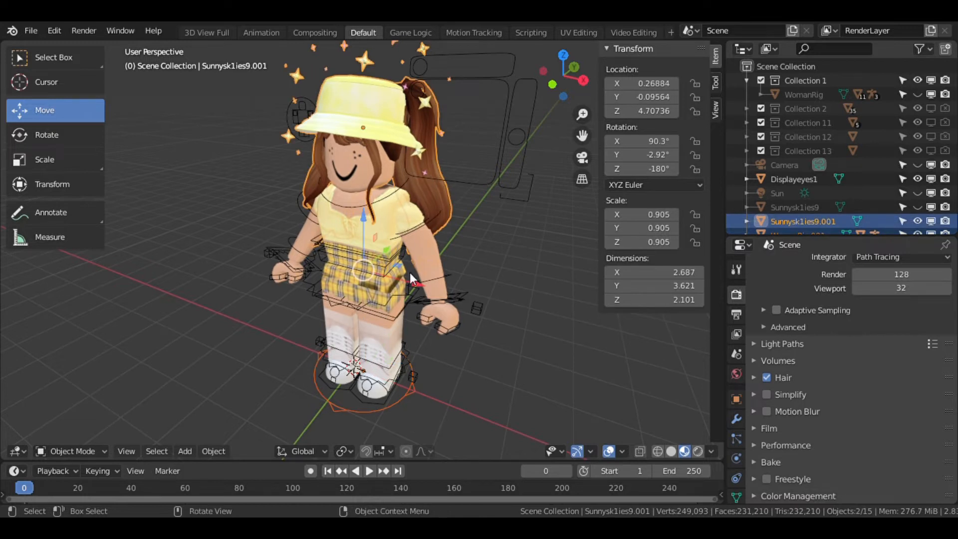
# Move the selected character along the Y axis toward the room build.
pyautogui.hotkey('shift', '`')
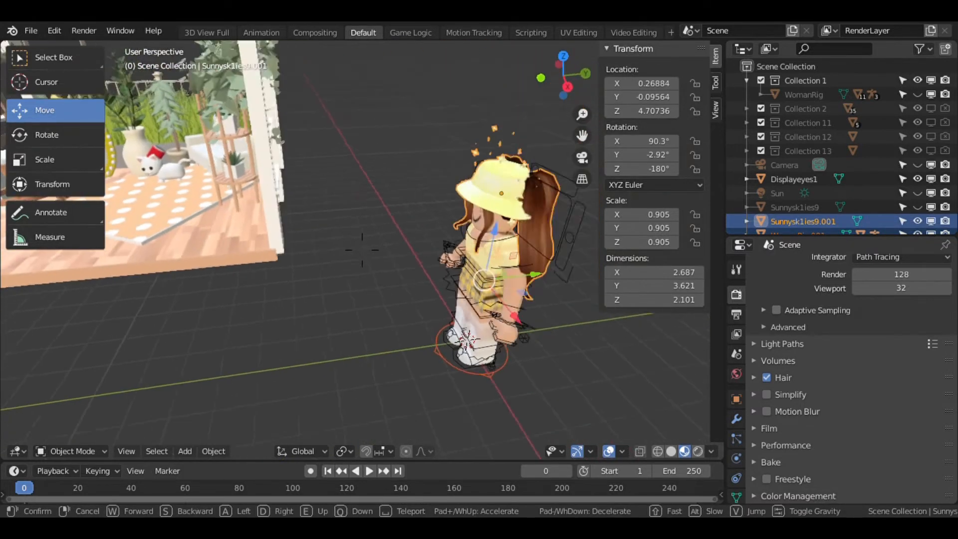
pyautogui.click(362, 250)
pyautogui.moveTo(538, 276); pyautogui.dragTo(462, 318)
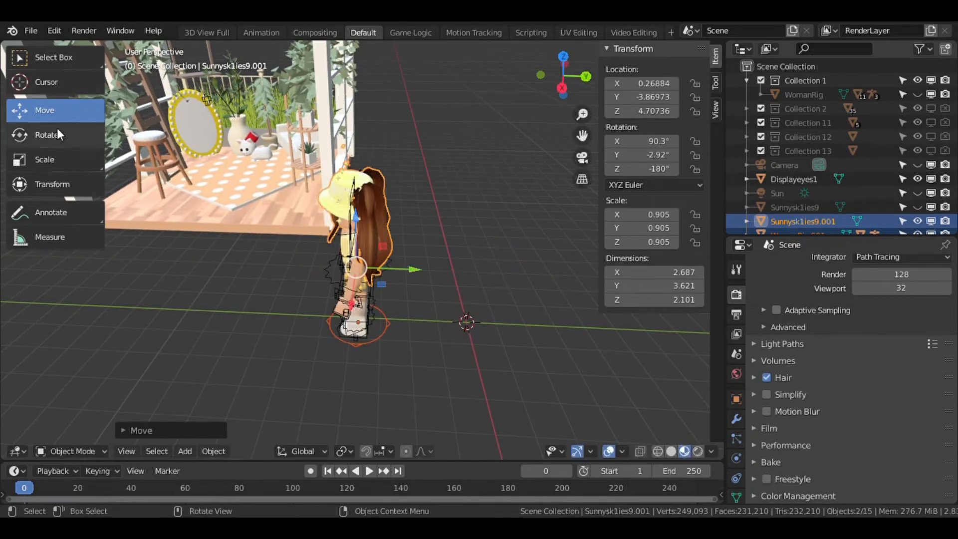
pyautogui.moveTo(409, 275); pyautogui.dragTo(195, 279)
# Slide the character along the X axis into the room.
pyautogui.hotkey('shift', '`')
pyautogui.press('w')
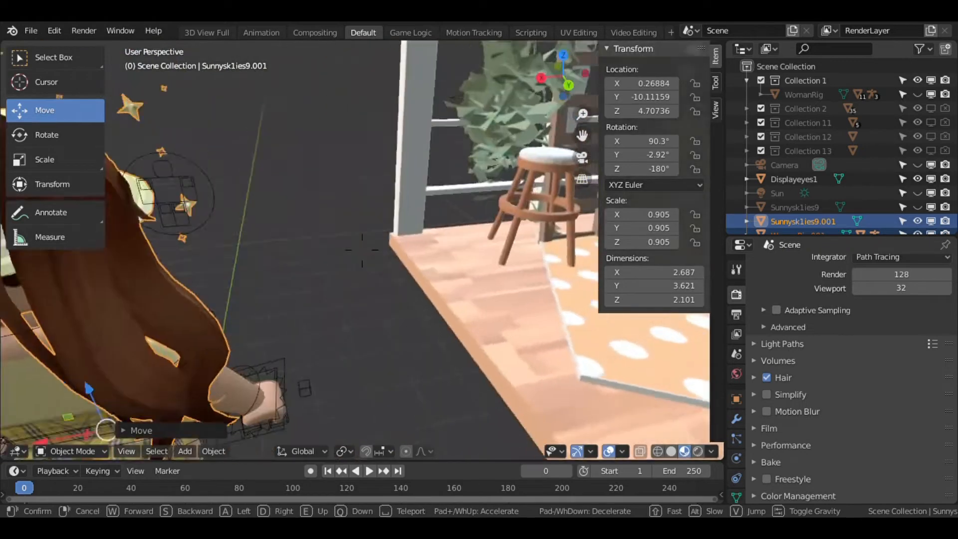
pyautogui.click(362, 250)
pyautogui.moveTo(271, 207); pyautogui.dragTo(507, 215)
# Reposition the character over the polka-dot rug inside the room.
pyautogui.hotkey('shift', '`')
pyautogui.press('w')
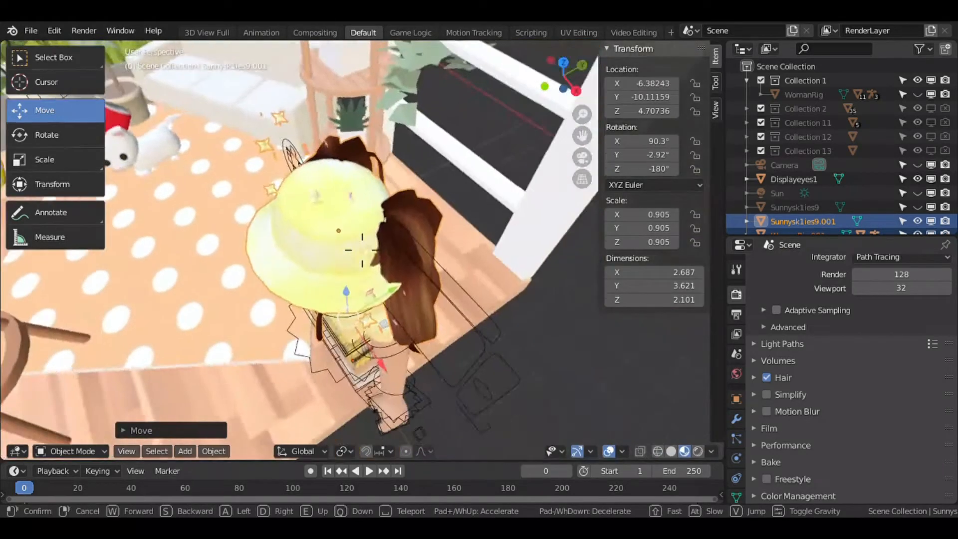
pyautogui.press('s')
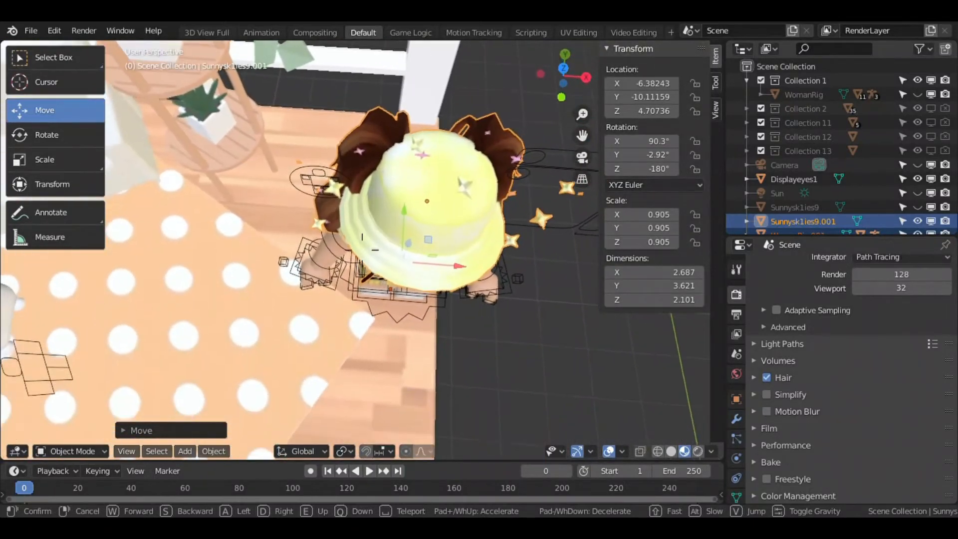
pyautogui.click(362, 250)
pyautogui.press('g')
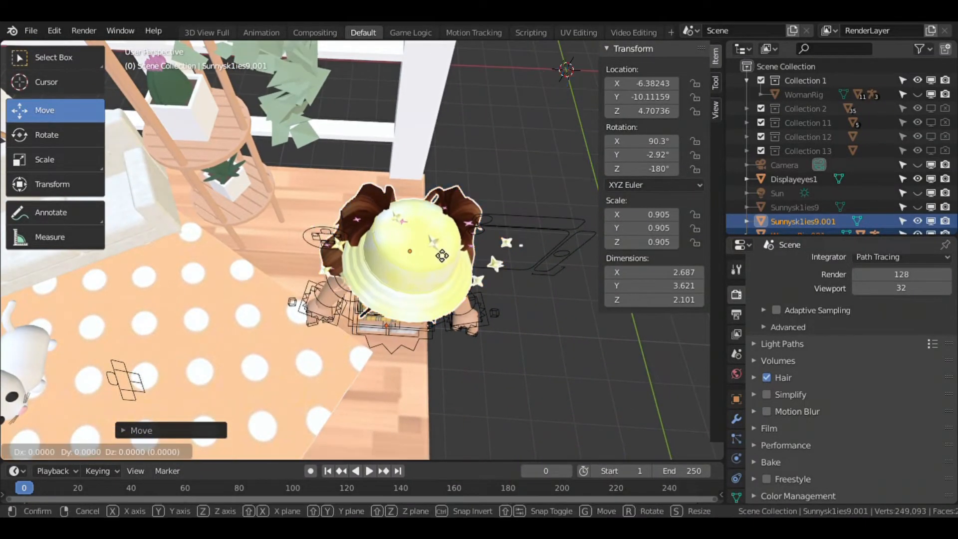
pyautogui.click(265, 256)
# Raise and nudge the character so it stands on the rug.
pyautogui.hotkey('shift', '`')
pyautogui.press('w')
pyautogui.press('s')
pyautogui.click(363, 250)
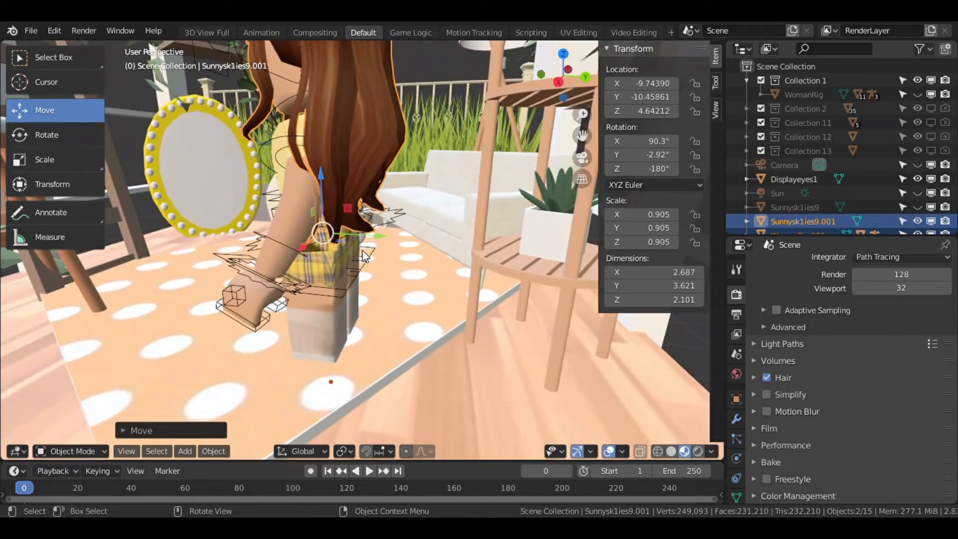
pyautogui.press('g')
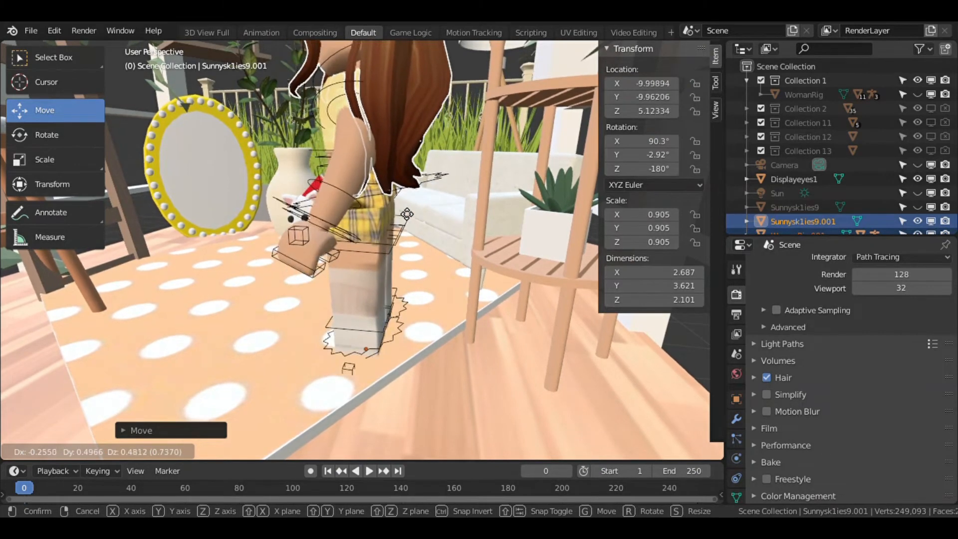
pyautogui.click(388, 206)
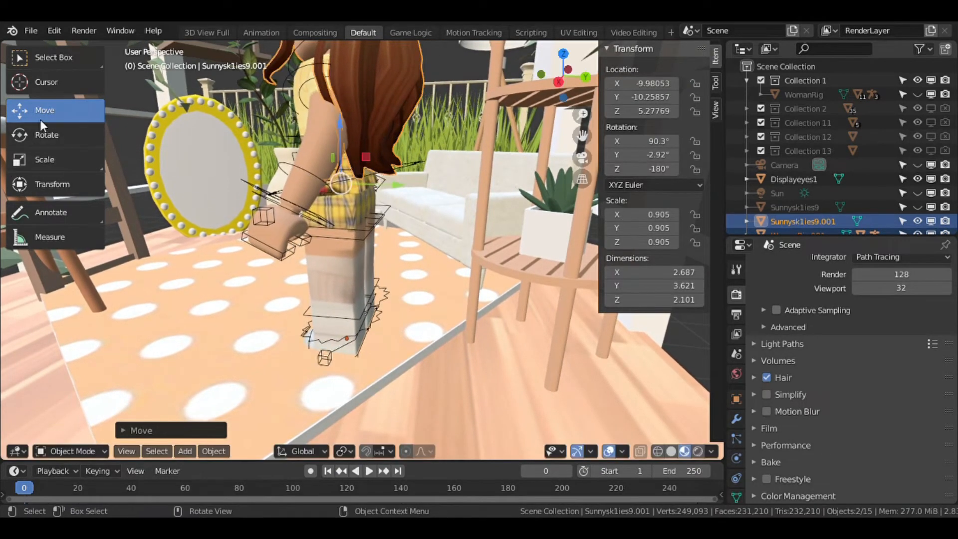
# Try rotating the character, then undo the rotation.
pyautogui.click(51, 143)
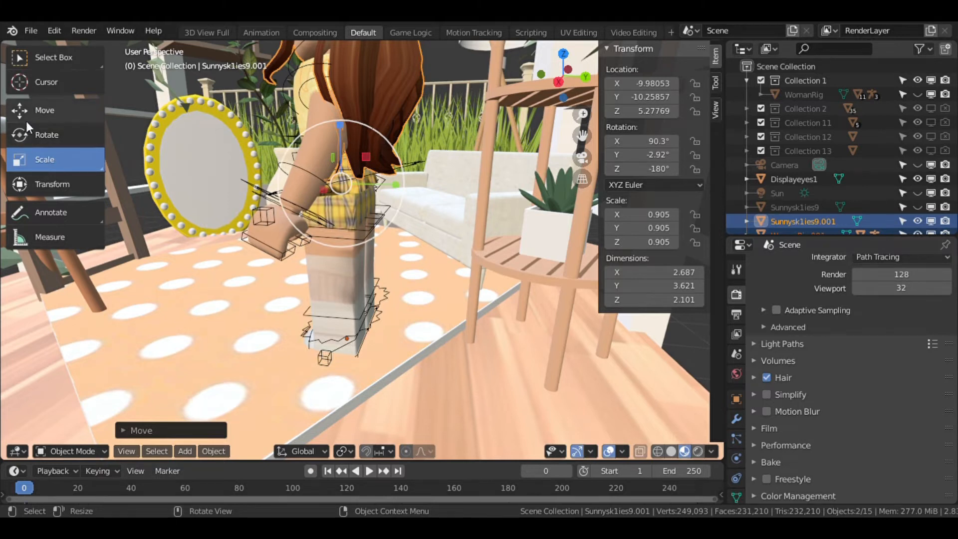
pyautogui.click(95, 119)
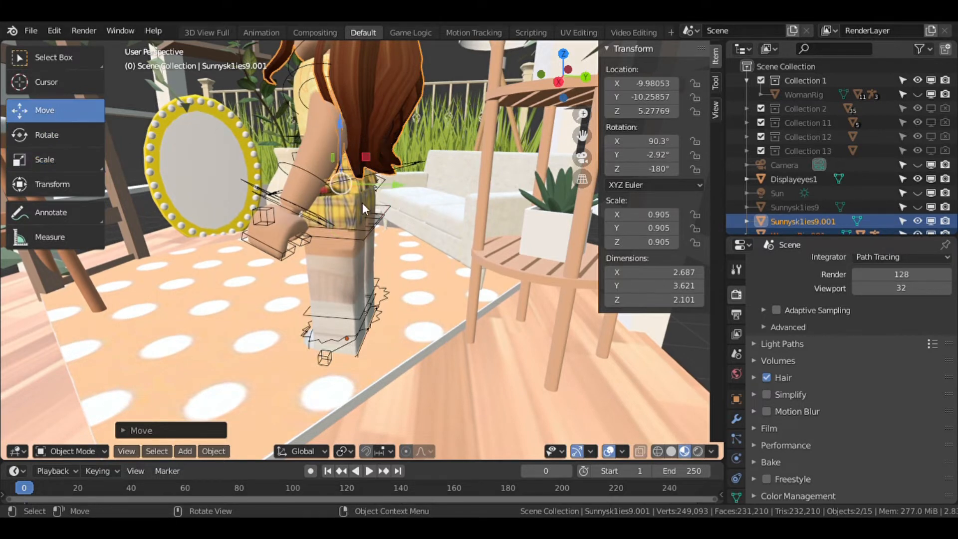
pyautogui.press('r')
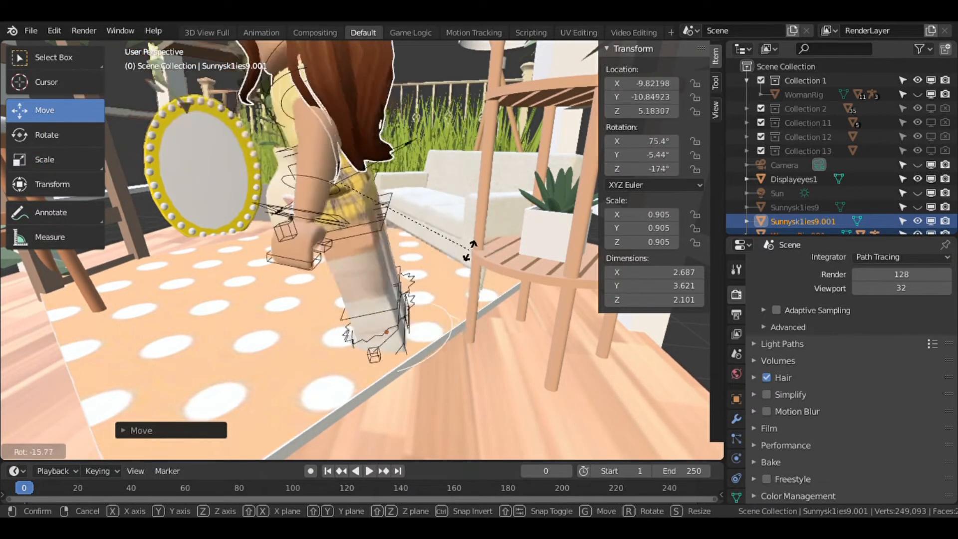
pyautogui.click(477, 242)
pyautogui.hotkey('ctrl', 'z')
# Try rotating the character once more, then undo that rotation.
pyautogui.hotkey('shift', '`')
pyautogui.press('w')
pyautogui.press('s')
pyautogui.click(476, 242)
pyautogui.press('r')
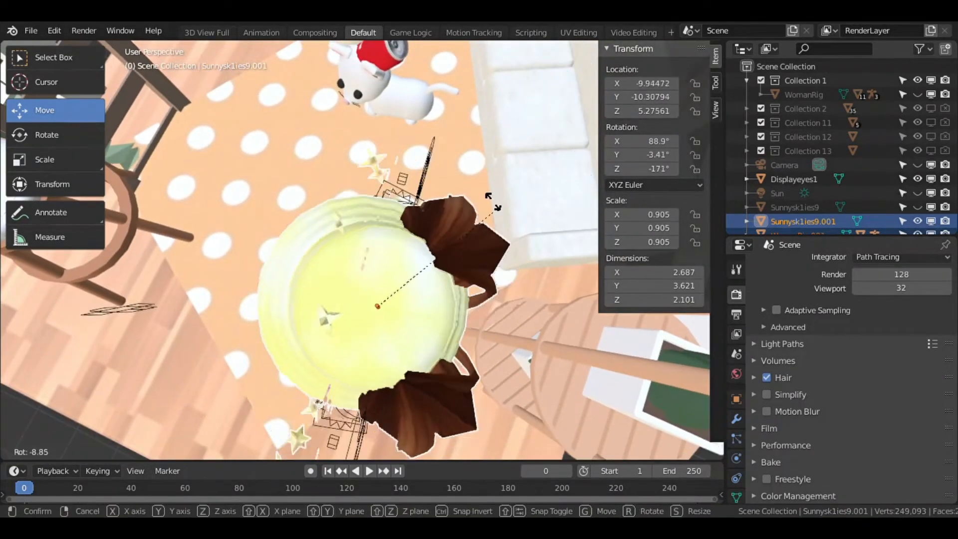
pyautogui.click(283, 248)
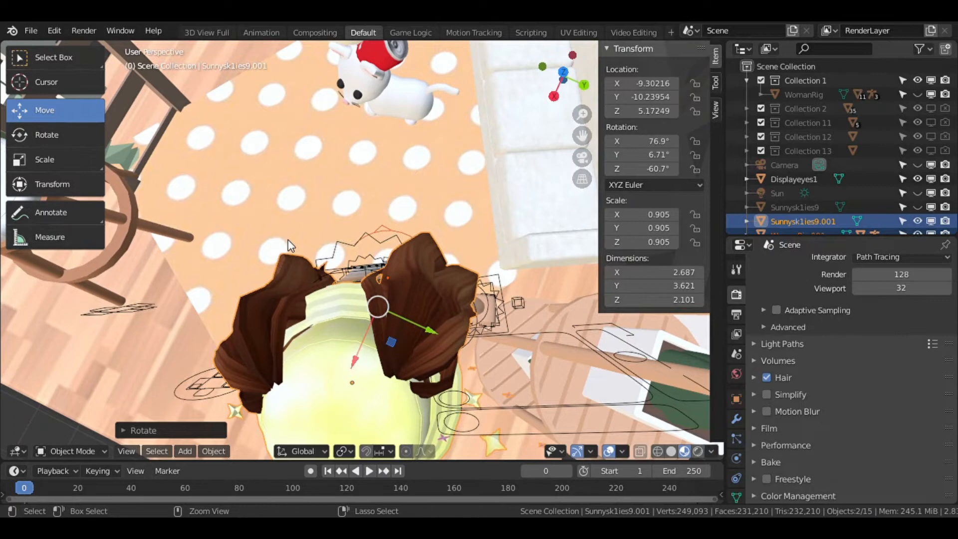
pyautogui.hotkey('ctrl', 'z')
# Rotate the character about its vertical axis to about -64° so it faces into the room.
pyautogui.hotkey('shift', '`')
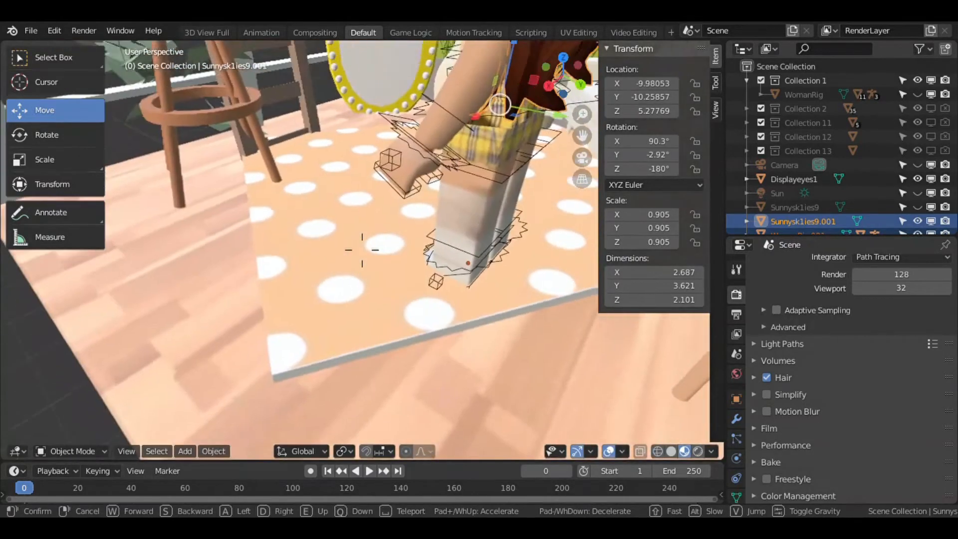
pyautogui.press('w')
pyautogui.press('s')
pyautogui.click(298, 247)
pyautogui.click(79, 131)
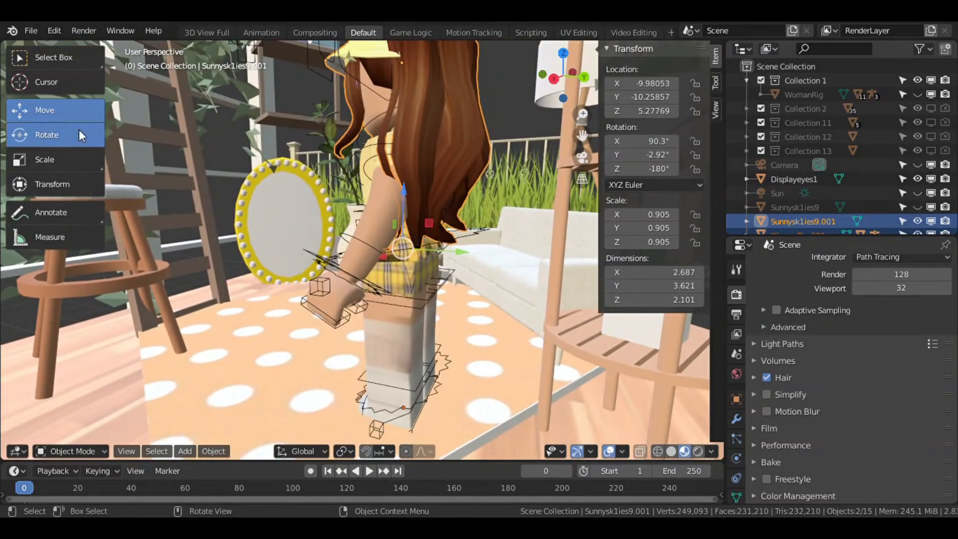
pyautogui.moveTo(400, 258); pyautogui.dragTo(482, 197)
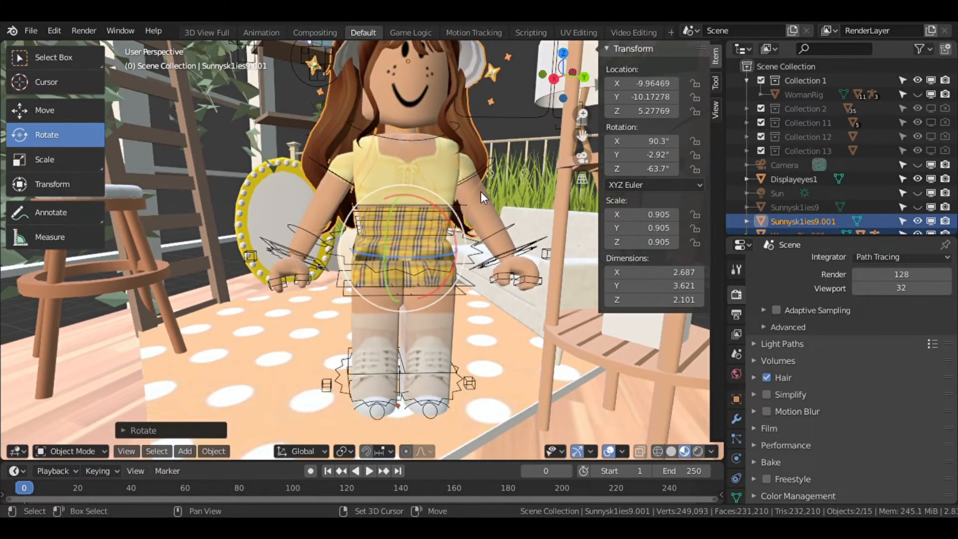
# Select the character's accessory mesh on its own and set its origin to its geometry.
pyautogui.hotkey('shift', '`')
pyautogui.press('s')
pyautogui.press('w')
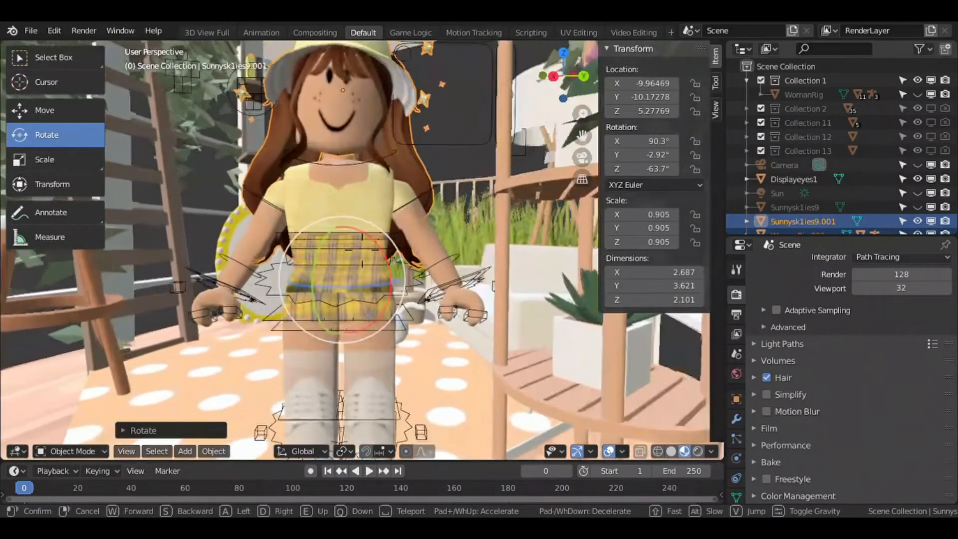
pyautogui.press('s')
pyautogui.press('a')
pyautogui.press('w')
pyautogui.press('s')
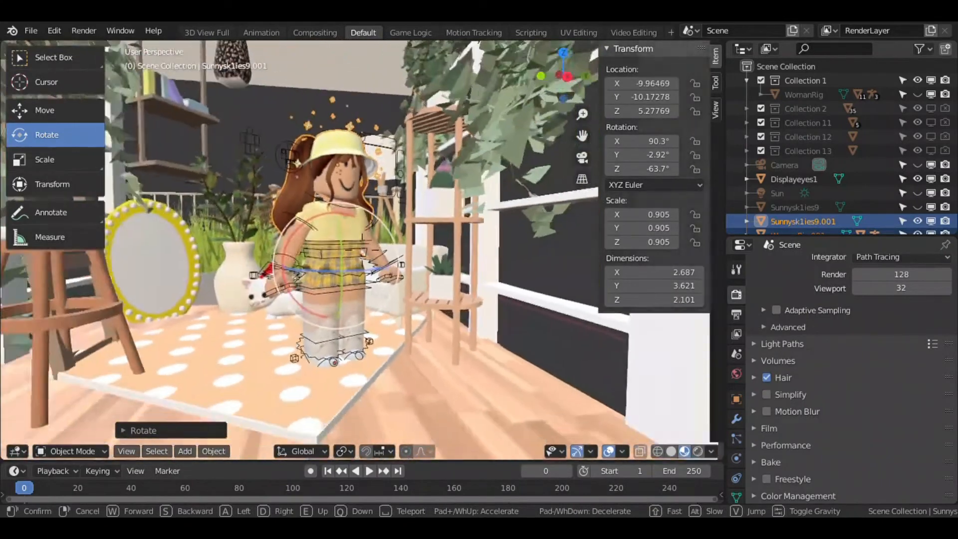
pyautogui.press('w')
pyautogui.click(300, 243)
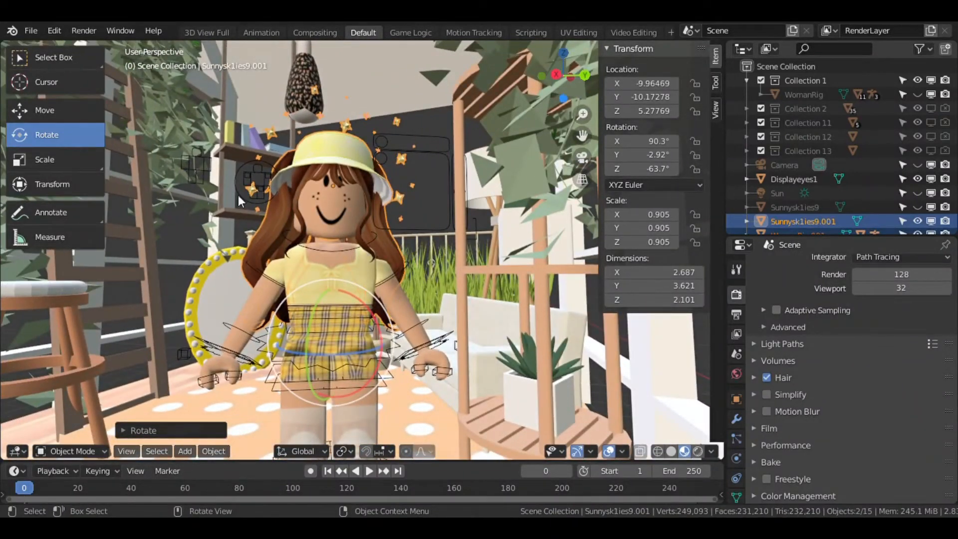
pyautogui.click(346, 164)
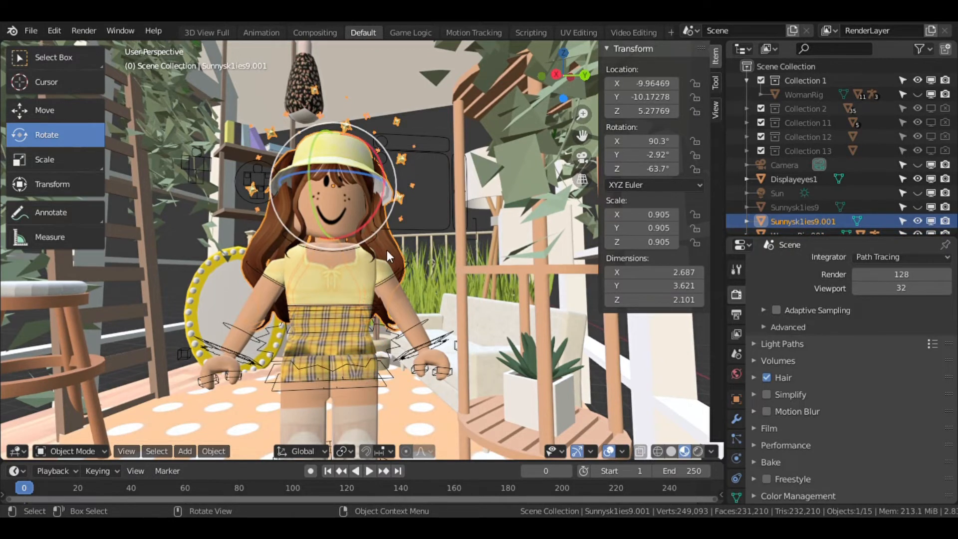
pyautogui.rightClick(318, 191)
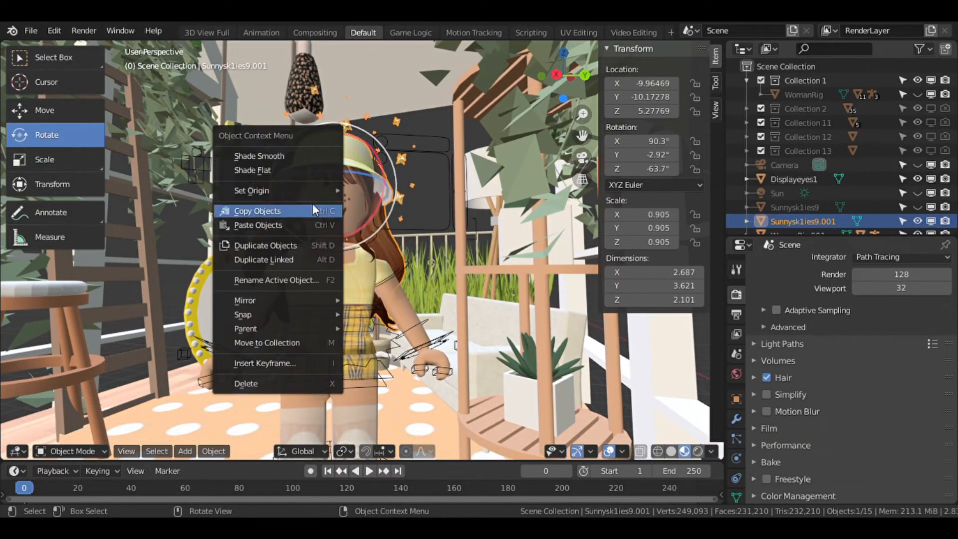
pyautogui.moveTo(267, 194)
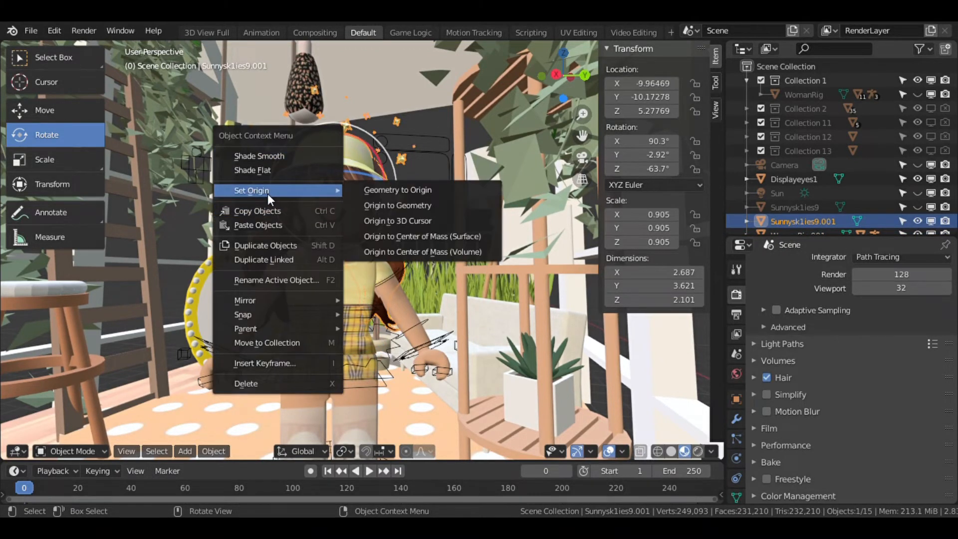
pyautogui.click(382, 207)
# Fly around the room to inspect the character's placement from several angles.
pyautogui.hotkey('shift', '`')
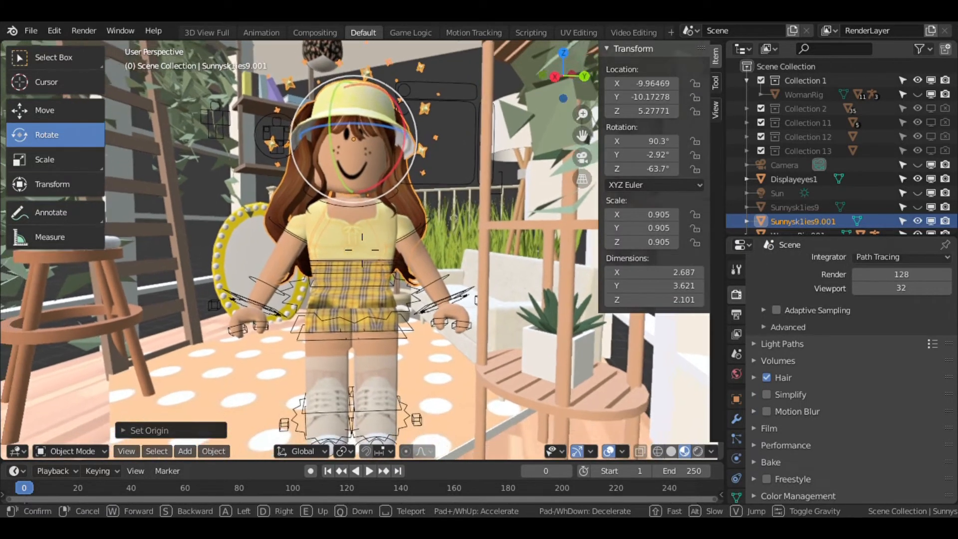
pyautogui.press('w')
pyautogui.press('w')
pyautogui.press('s')
pyautogui.press('w')
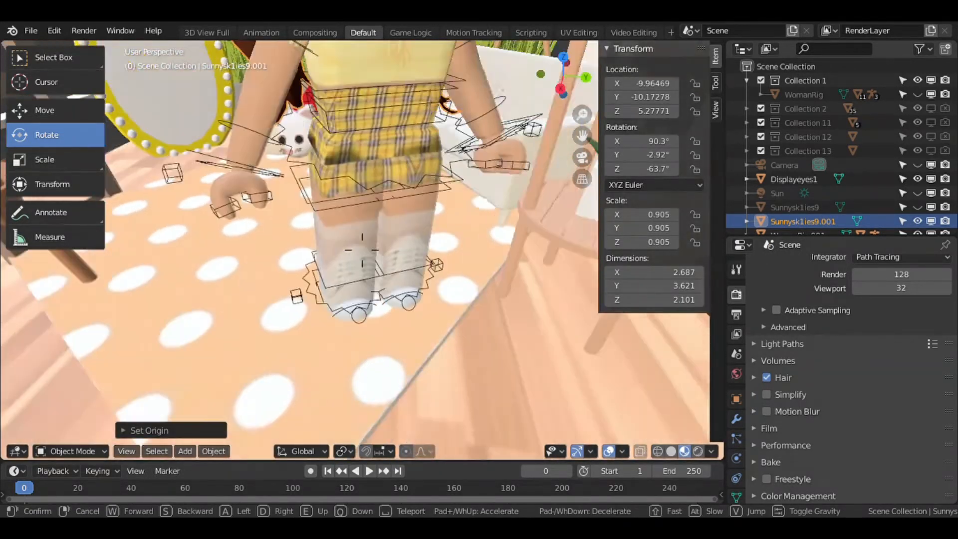
pyautogui.press('s')
pyautogui.press('s')
pyautogui.click(363, 256)
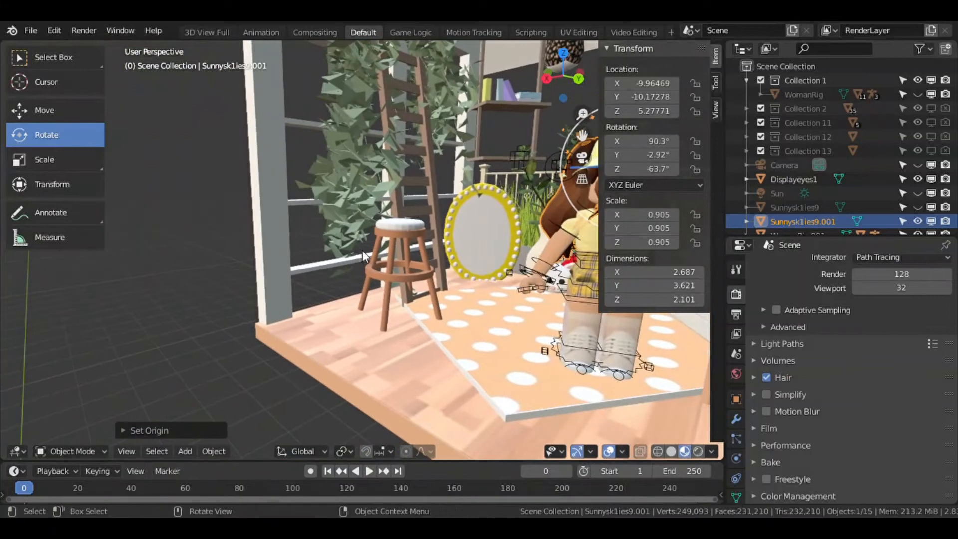
pyautogui.click(293, 198)
pyautogui.hotkey('shift', '`')
pyautogui.press('s')
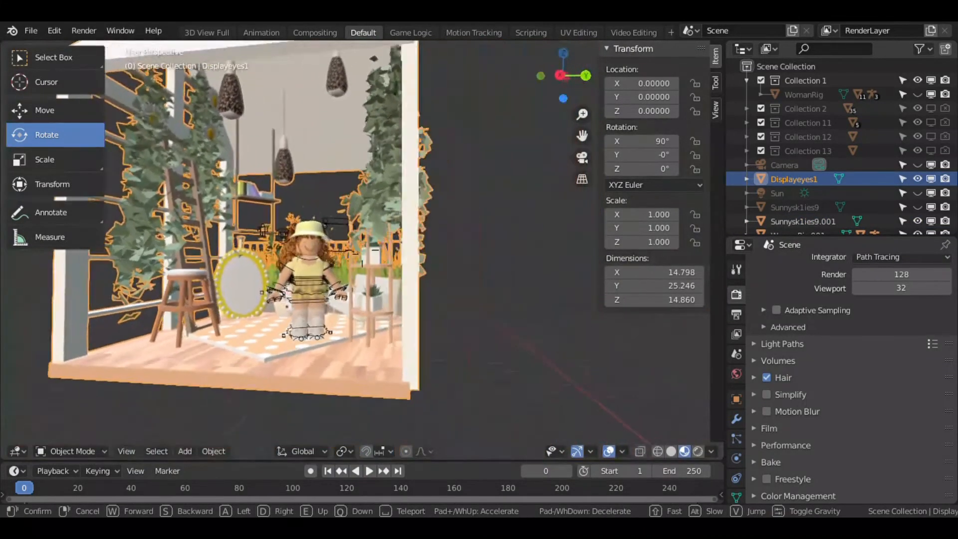
pyautogui.click(362, 250)
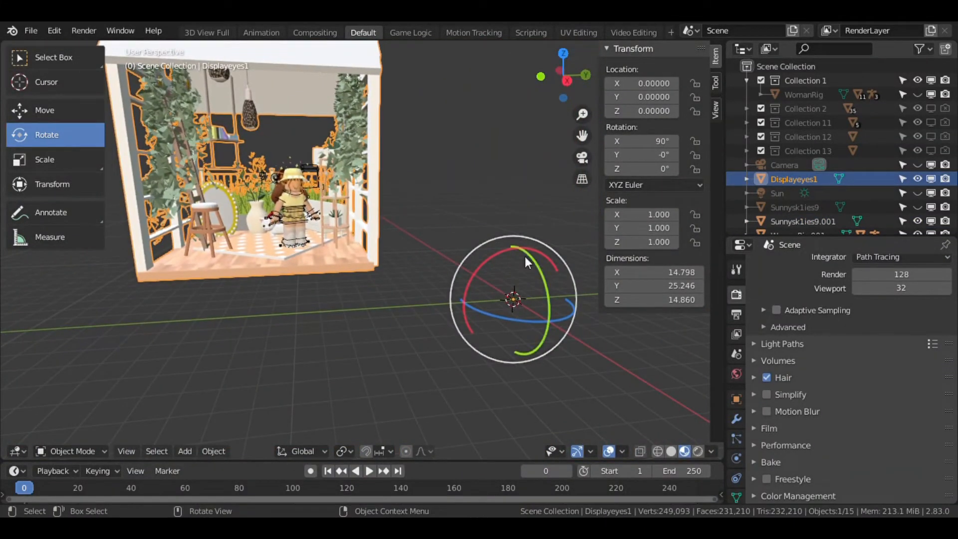
pyautogui.click(290, 178)
pyautogui.hotkey('shift', '`')
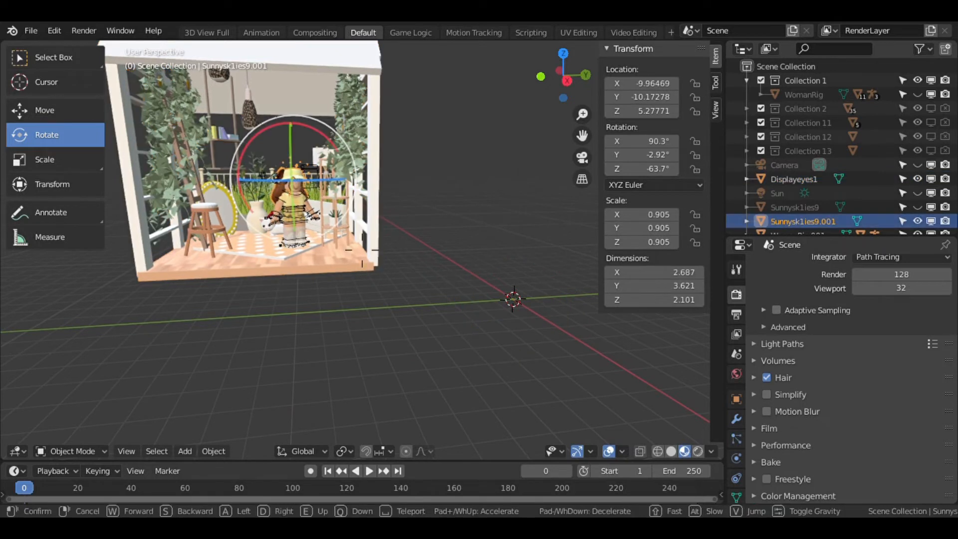
pyautogui.press('w')
pyautogui.press('s')
pyautogui.press('w')
pyautogui.press('s')
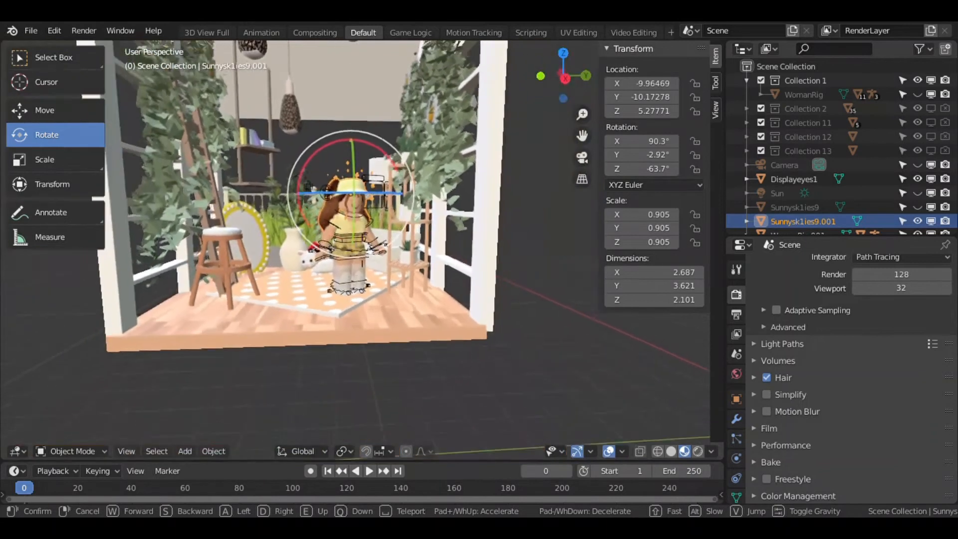
pyautogui.click(215, 313)
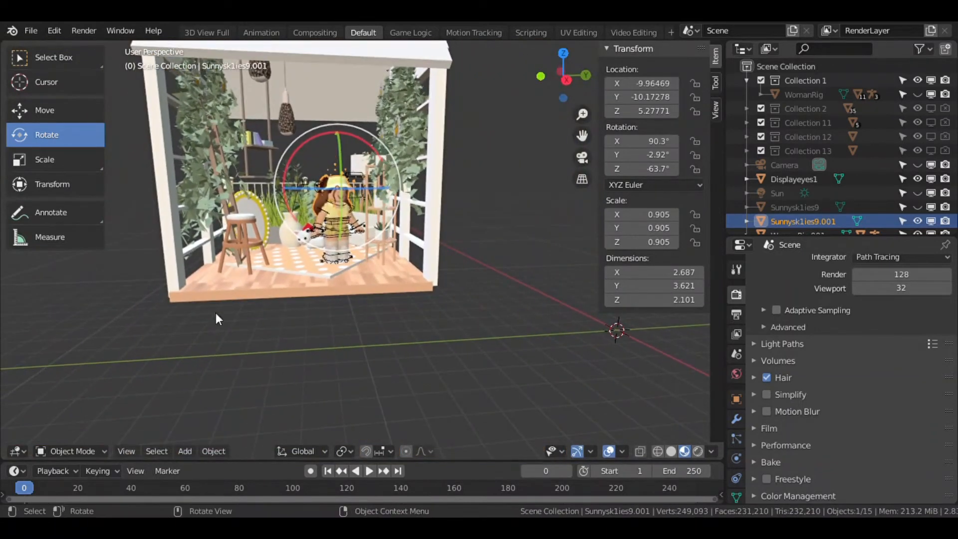
# Select the room build and set its origin to its geometry.
pyautogui.click(271, 261)
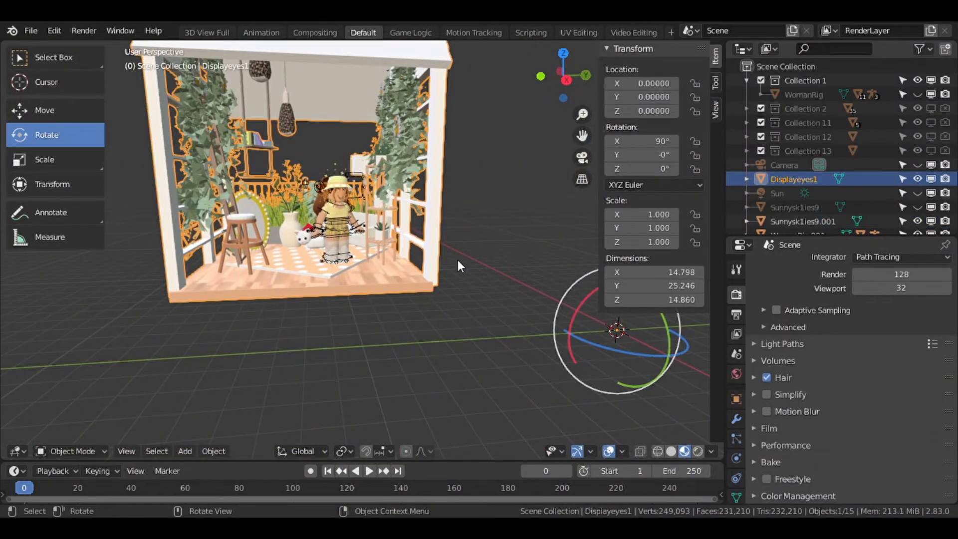
pyautogui.rightClick(235, 273)
pyautogui.moveTo(244, 271)
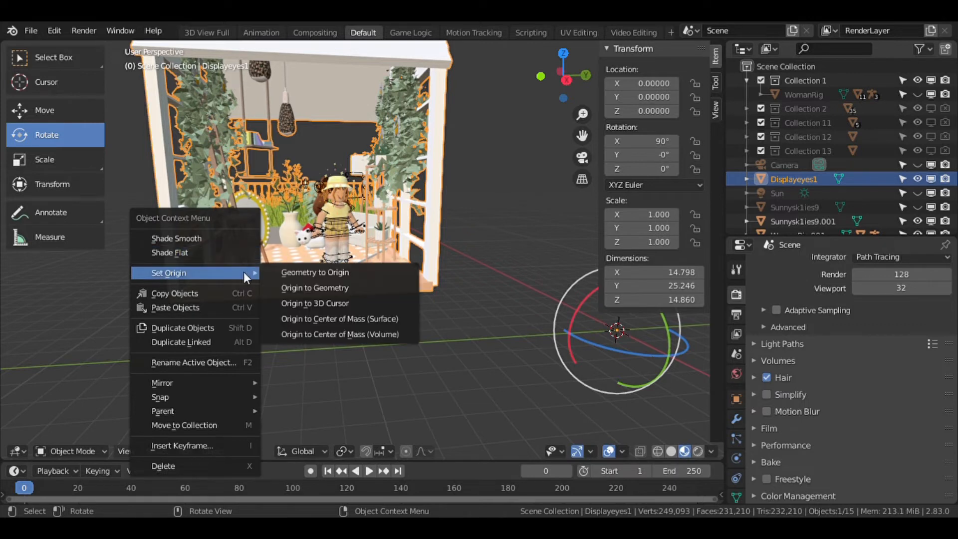
pyautogui.click(310, 293)
# Try rotating the room build about its vertical axis twice, undoing each rotation.
pyautogui.moveTo(319, 145); pyautogui.dragTo(324, 159)
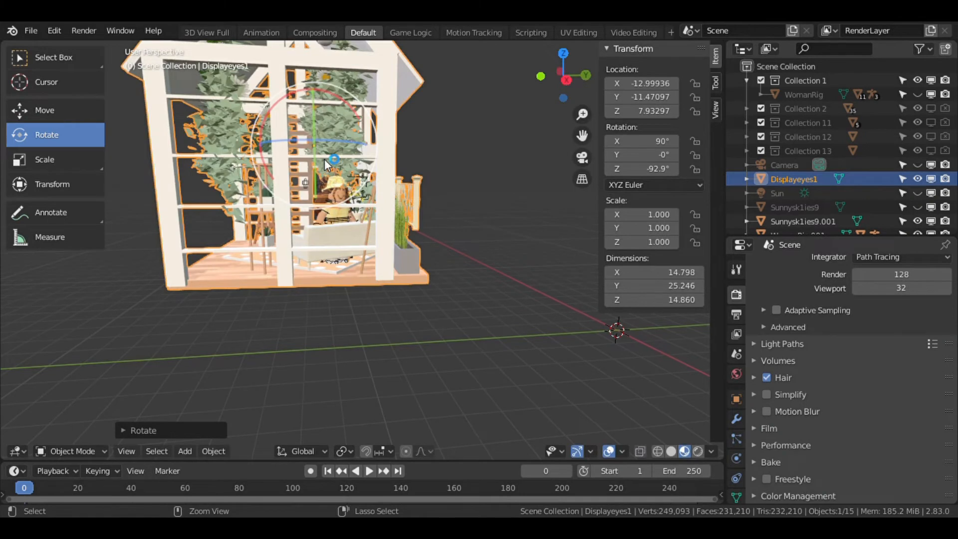
pyautogui.hotkey('ctrl', 'z')
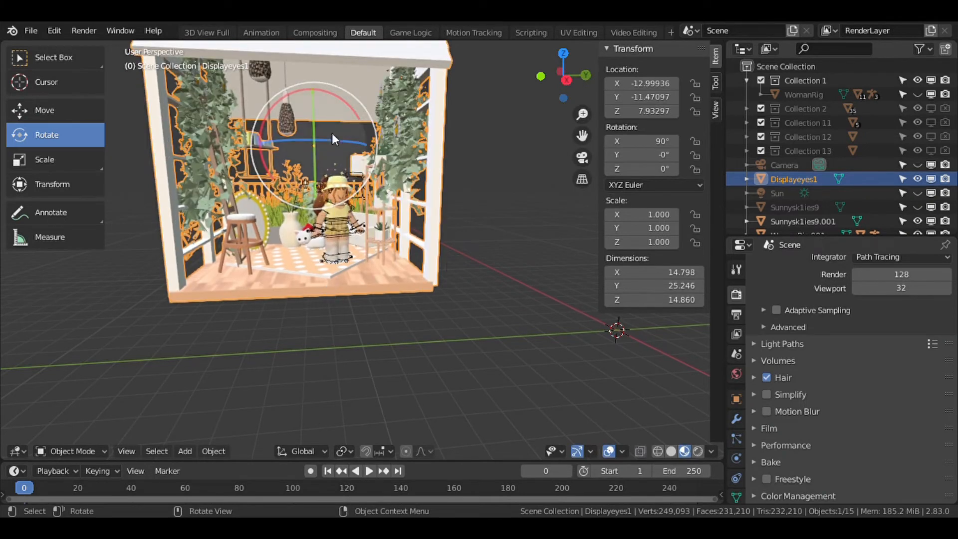
pyautogui.moveTo(332, 140); pyautogui.dragTo(322, 149)
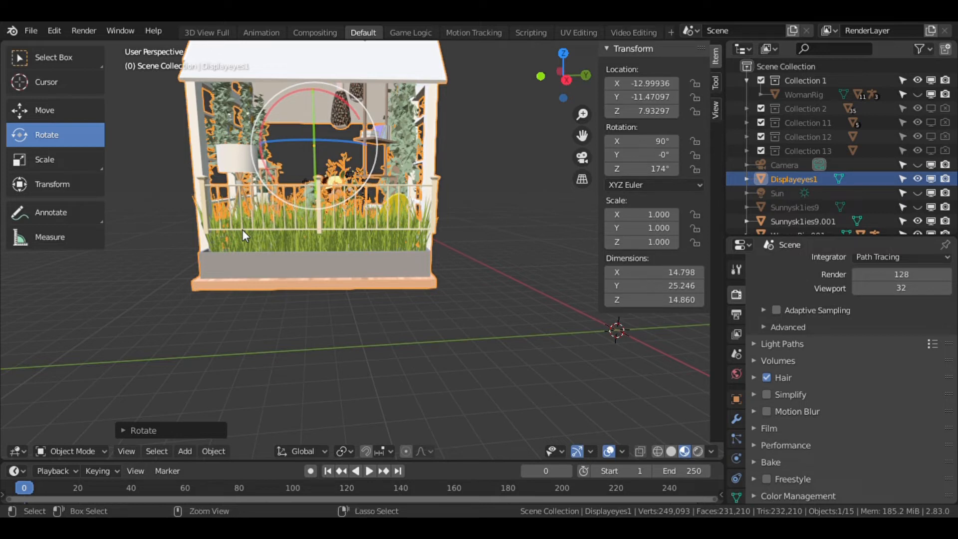
pyautogui.hotkey('ctrl', 'z')
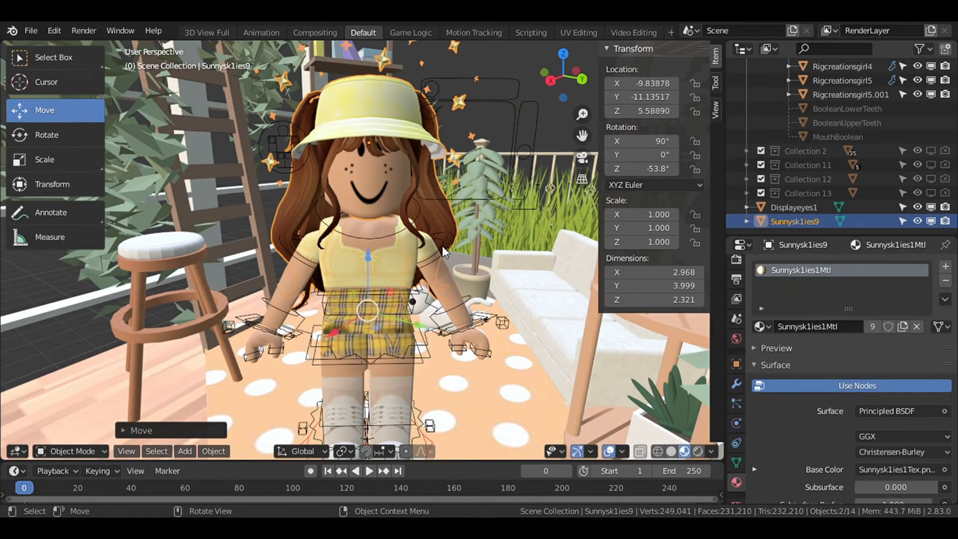
# In pose mode, select the upper-arm bone and rotate it to raise the character's arm.
pyautogui.click(443, 246)
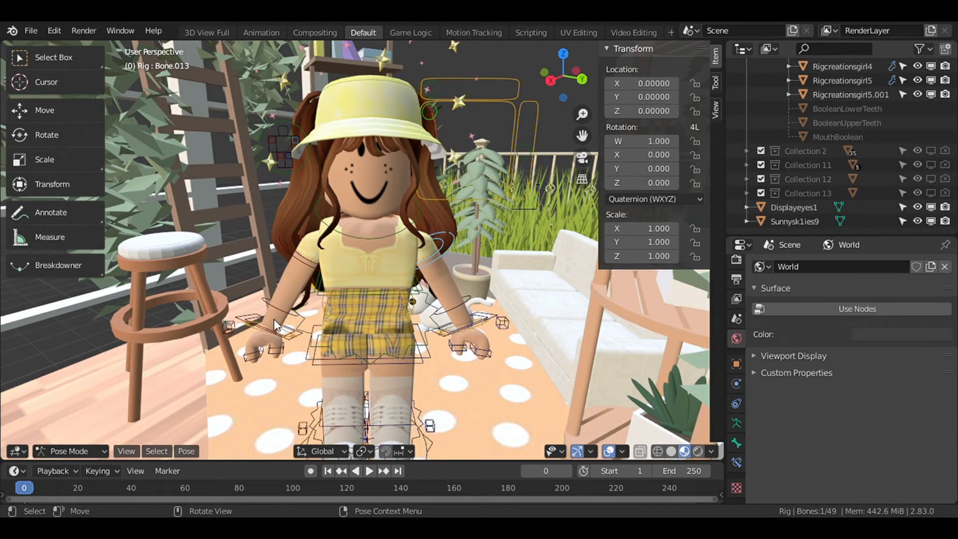
pyautogui.click(32, 131)
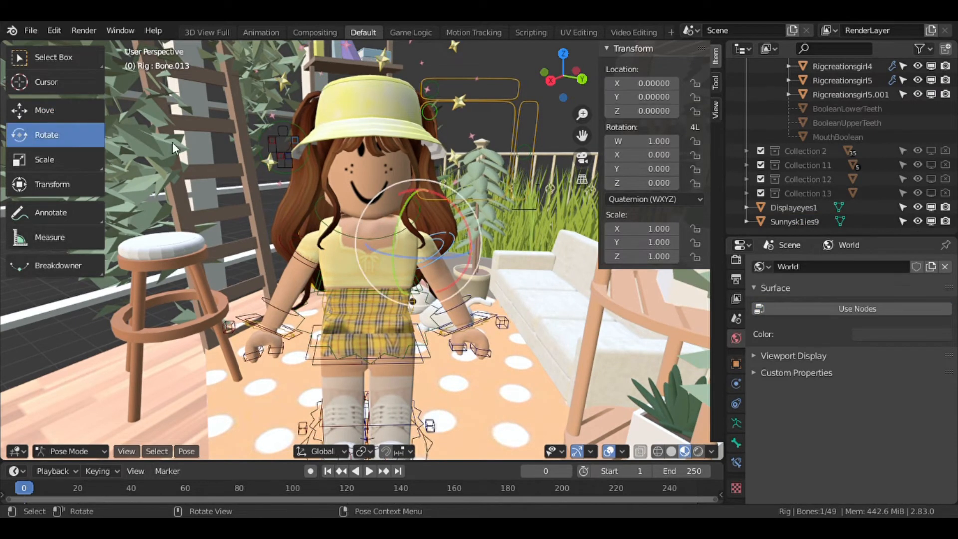
pyautogui.hotkey('shift', '`')
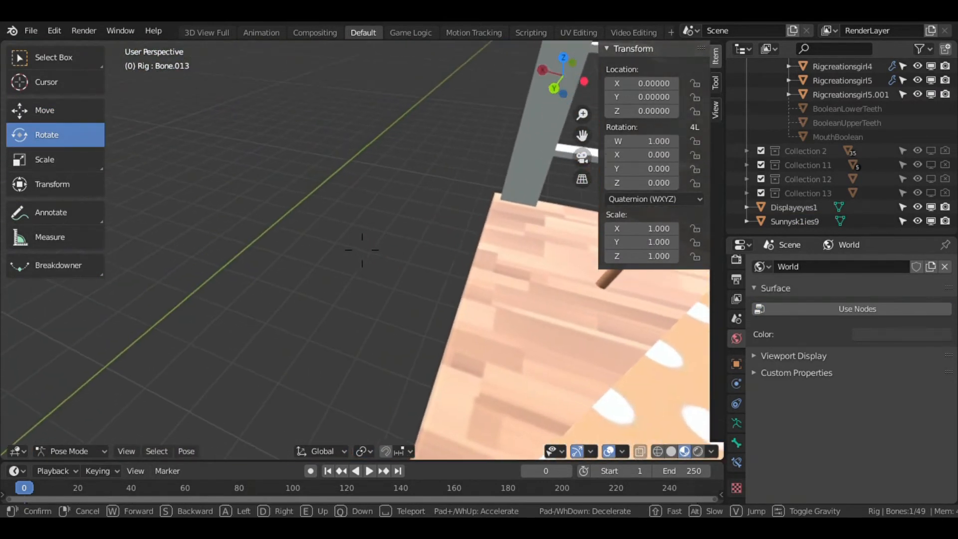
pyautogui.press('s')
pyautogui.press('w')
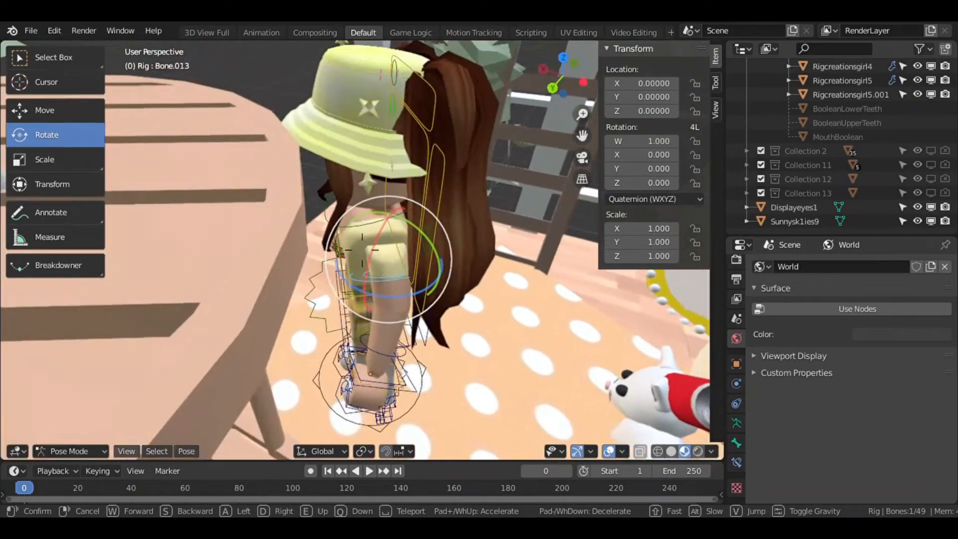
pyautogui.click(362, 250)
pyautogui.moveTo(372, 224); pyautogui.dragTo(511, 276)
# Rotate the upper-arm bone further to adjust the raised arm's angle.
pyautogui.hotkey('shift', '`')
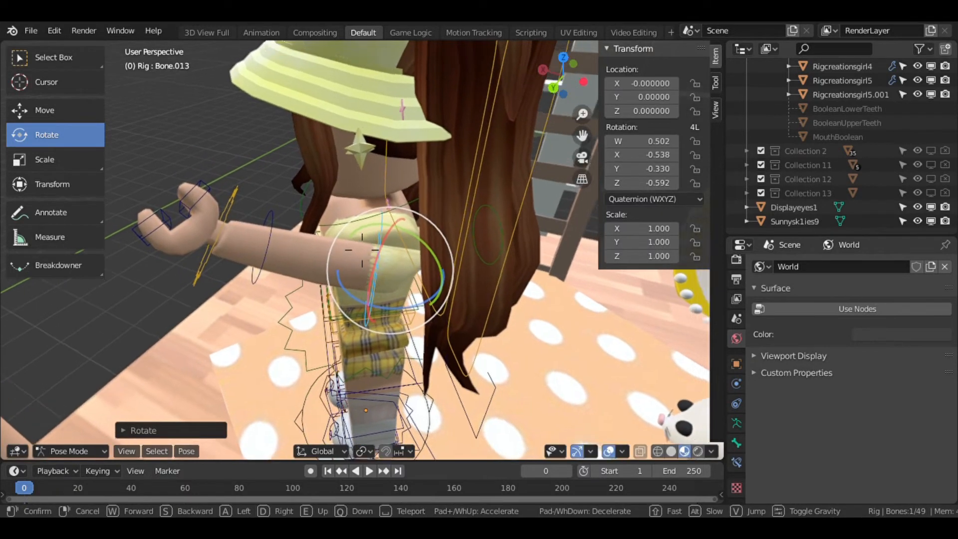
pyautogui.press('w')
pyautogui.press('d')
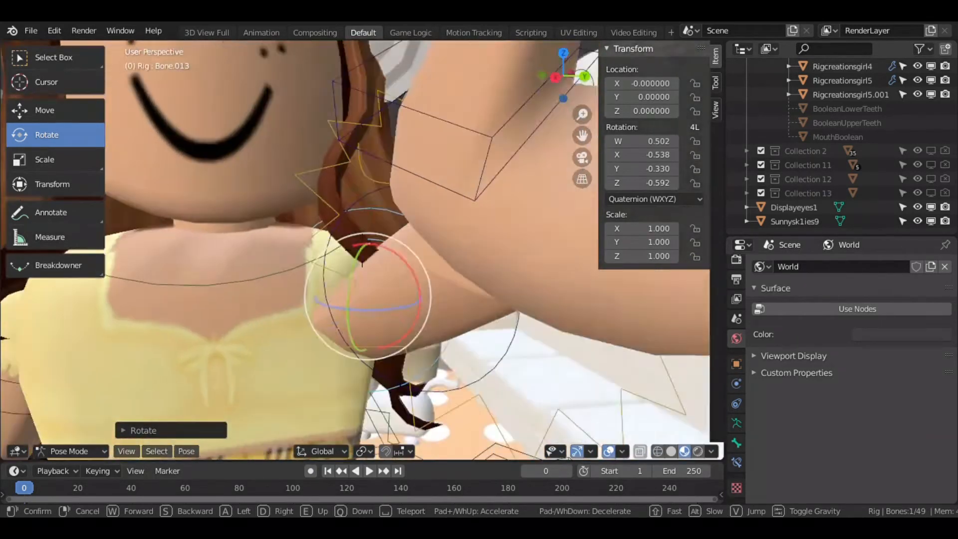
pyautogui.click(405, 258)
pyautogui.moveTo(410, 249); pyautogui.dragTo(373, 282)
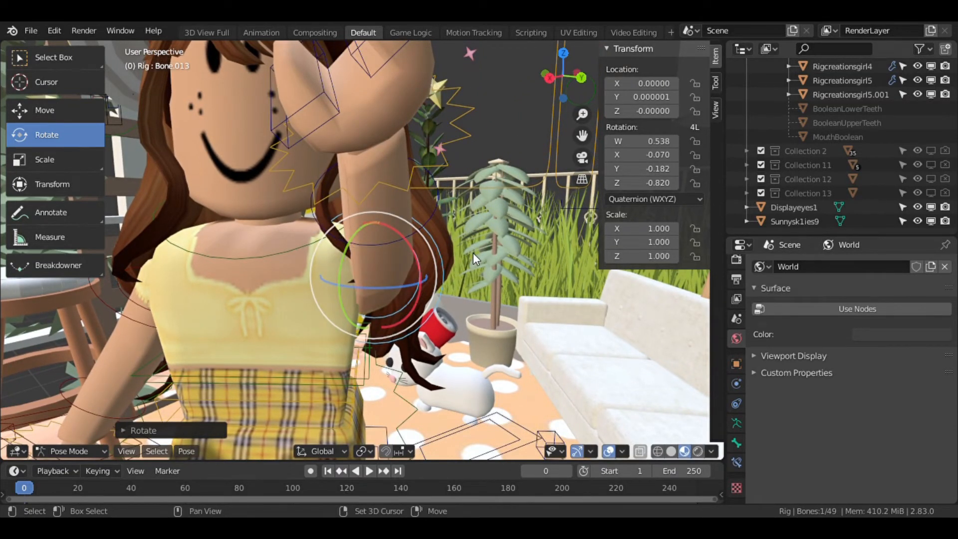
# Select the forearm bone and rotate it to bend the raised arm at the elbow.
pyautogui.hotkey('shift', '`')
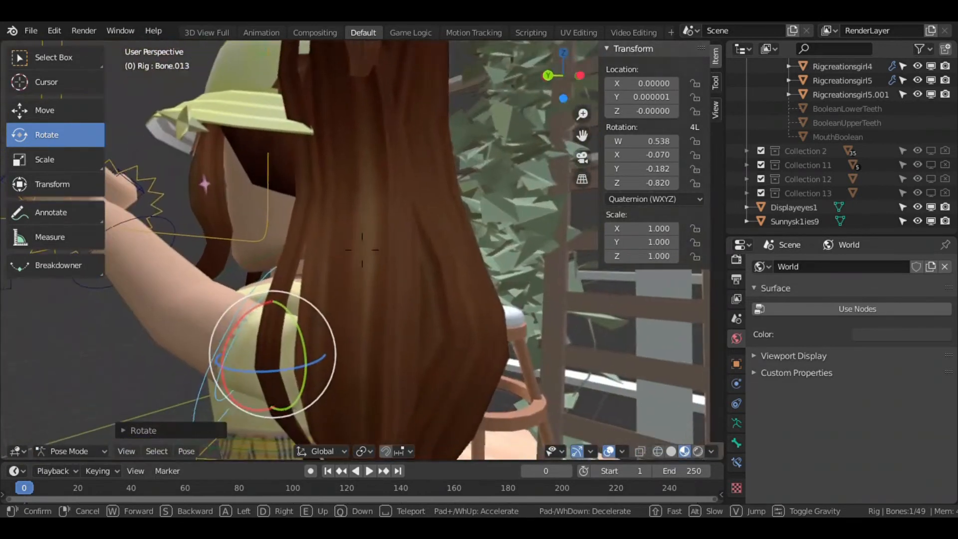
pyautogui.press('a')
pyautogui.click(348, 193)
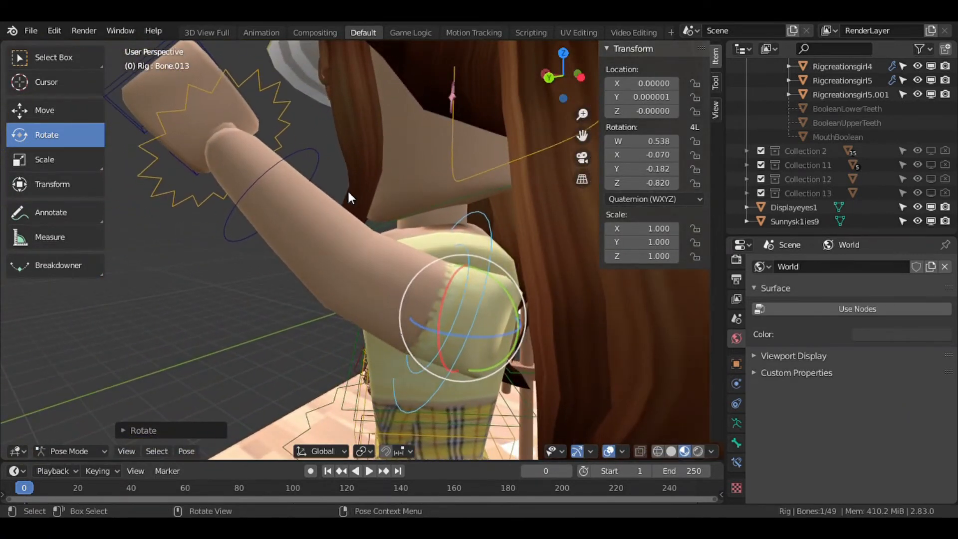
pyautogui.click(306, 148)
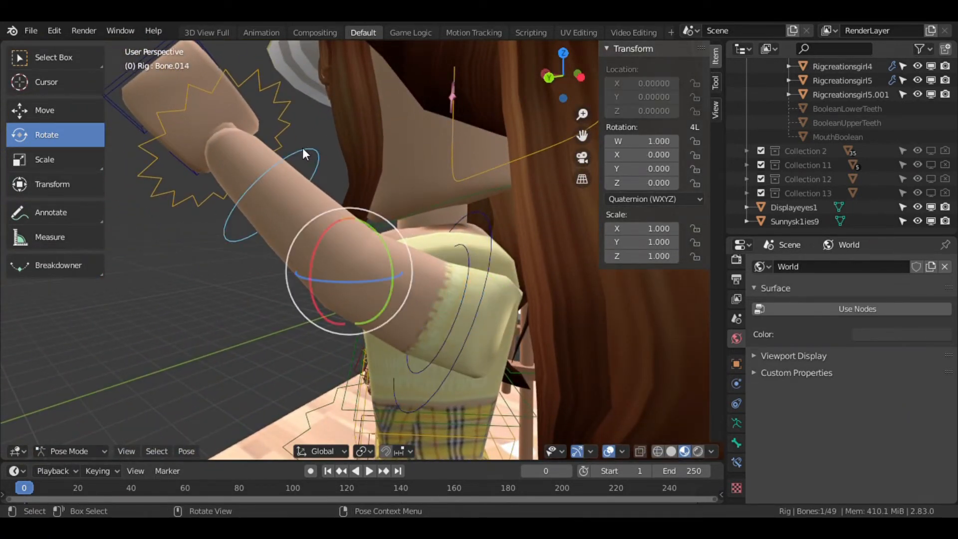
pyautogui.press('r')
pyautogui.click(402, 158)
# Rotate the forearm bone further to refine the bend of the raised arm.
pyautogui.hotkey('shift', '`')
pyautogui.press('s')
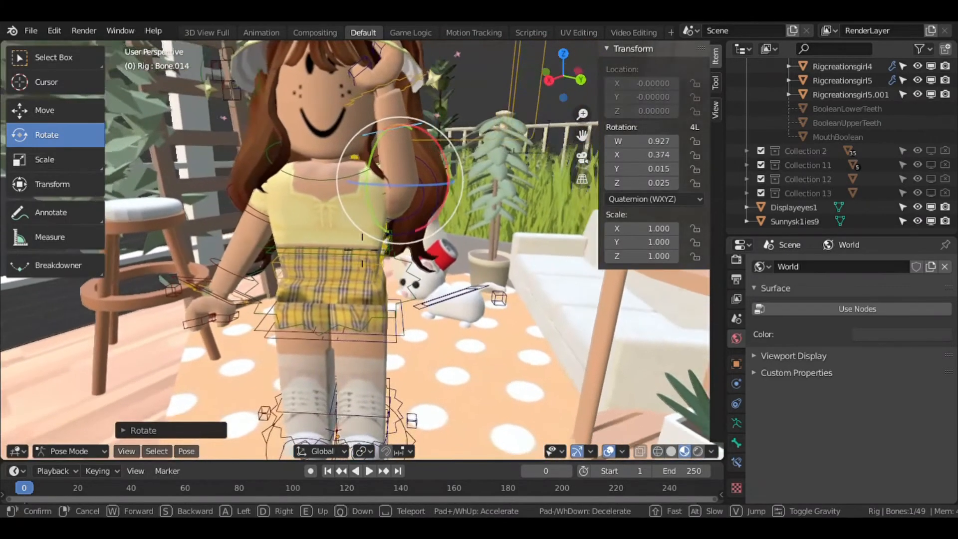
pyautogui.press('a')
pyautogui.press('w')
pyautogui.press('d')
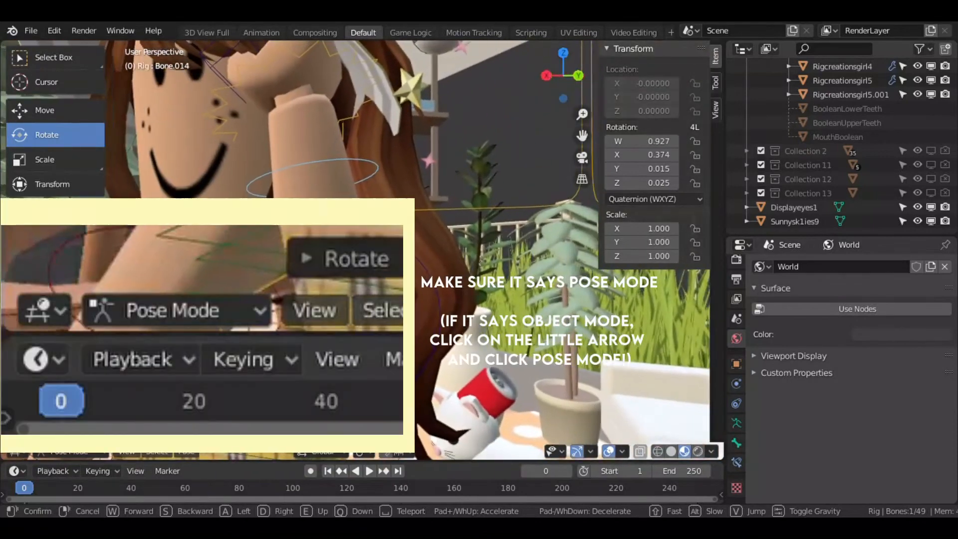
pyautogui.press('d')
pyautogui.click(419, 214)
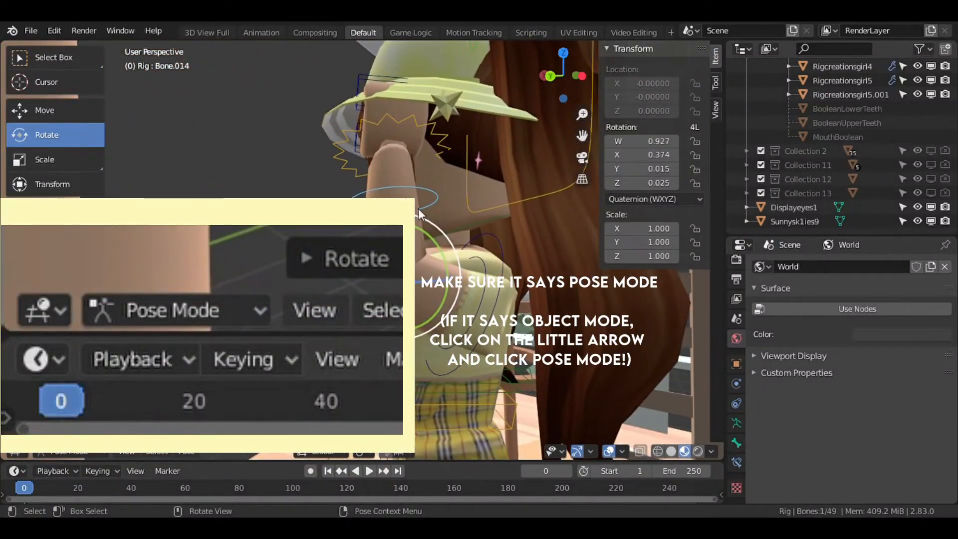
pyautogui.press('r')
pyautogui.click(520, 215)
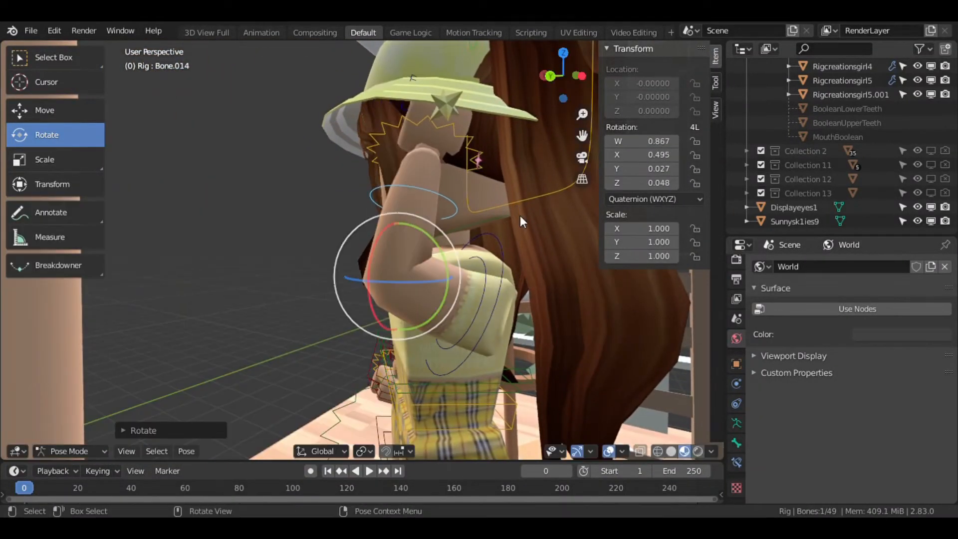
# Reselect the upper-arm bone and rotate it again to adjust the raised arm's angle.
pyautogui.click(503, 265)
pyautogui.press('r')
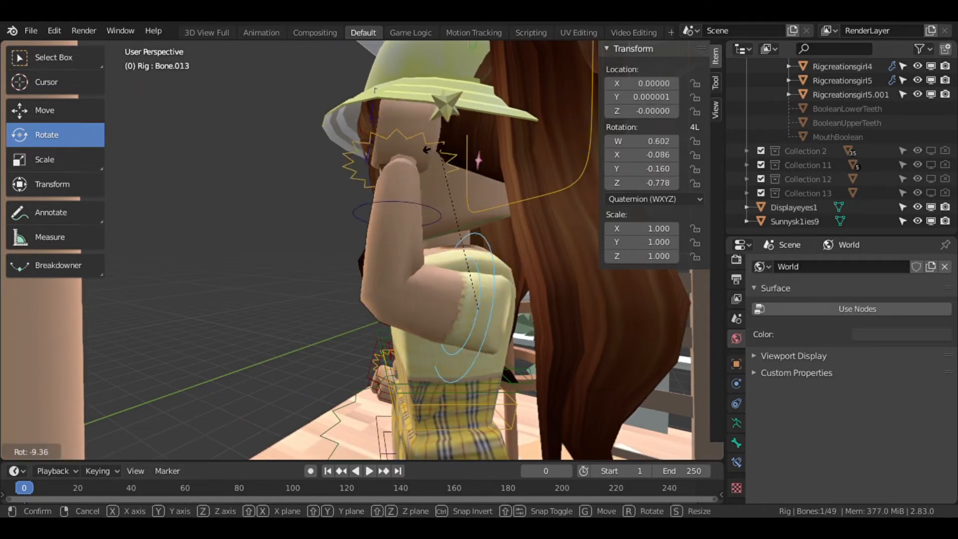
pyautogui.click(397, 217)
# Select the bone of the character's other arm and rotate it into a new pose.
pyautogui.hotkey('shift', '`')
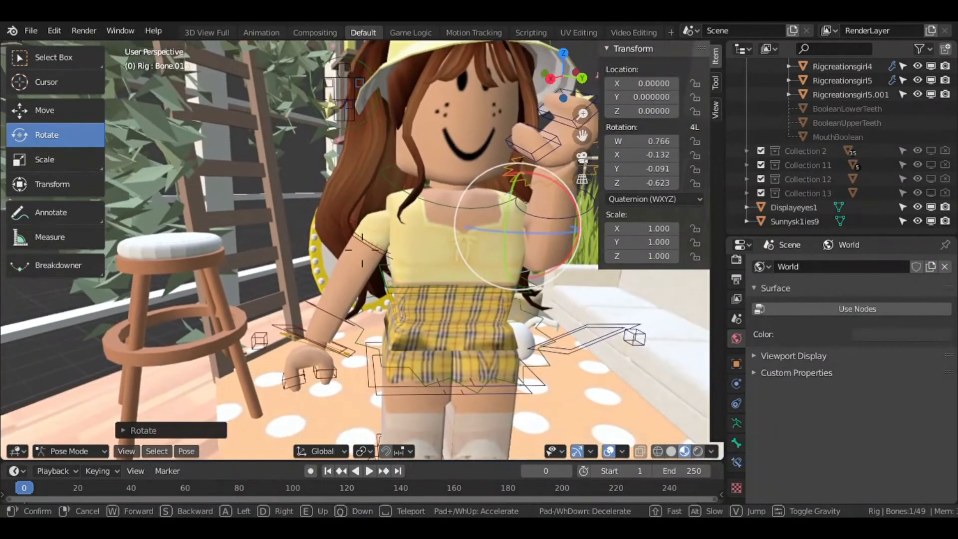
pyautogui.click(363, 250)
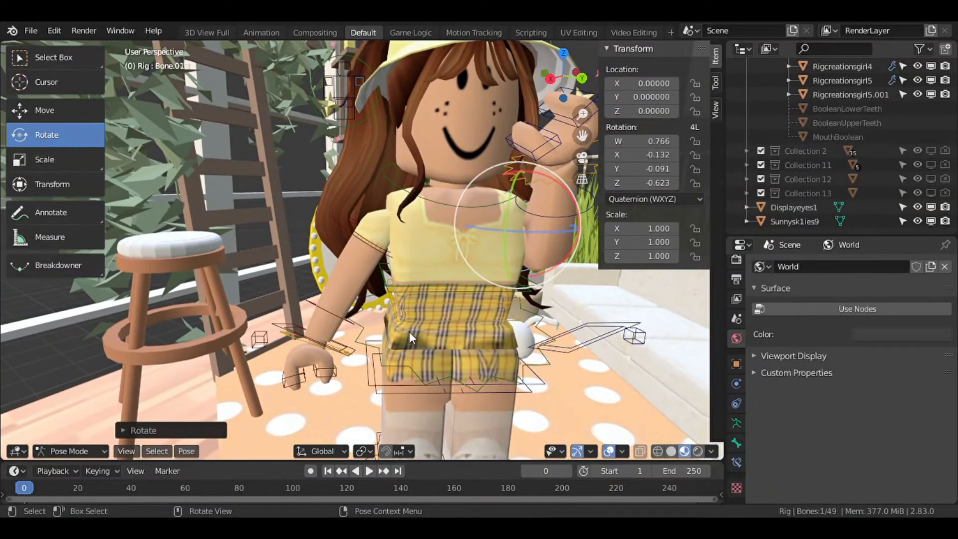
pyautogui.click(339, 318)
pyautogui.press('r')
pyautogui.click(500, 155)
# Return to object mode, select the hat accessory and rotate it on the character's head.
pyautogui.hotkey('shift', '`')
pyautogui.press('s')
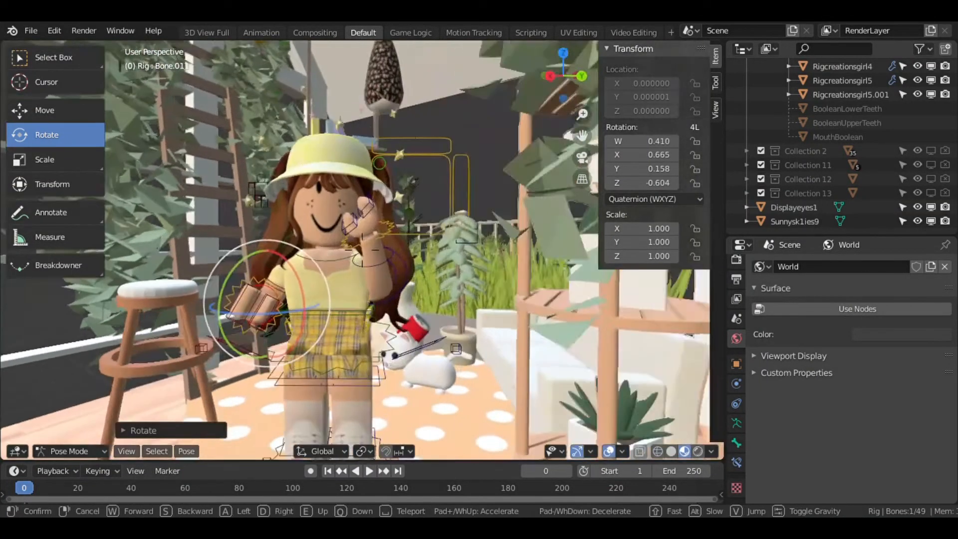
pyautogui.press('w')
pyautogui.click(362, 250)
pyautogui.hotkey('ctrl', 'Tab')
pyautogui.click(346, 186)
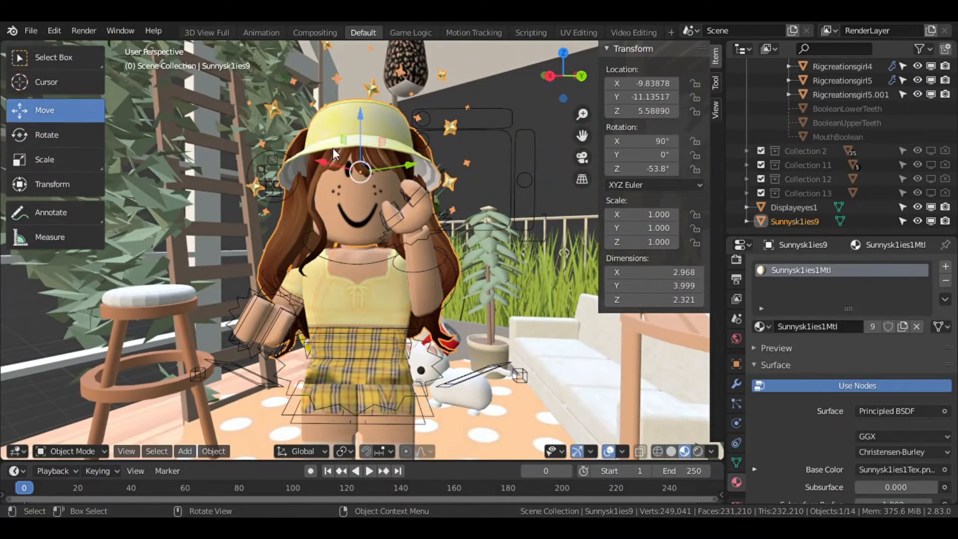
pyautogui.click(48, 136)
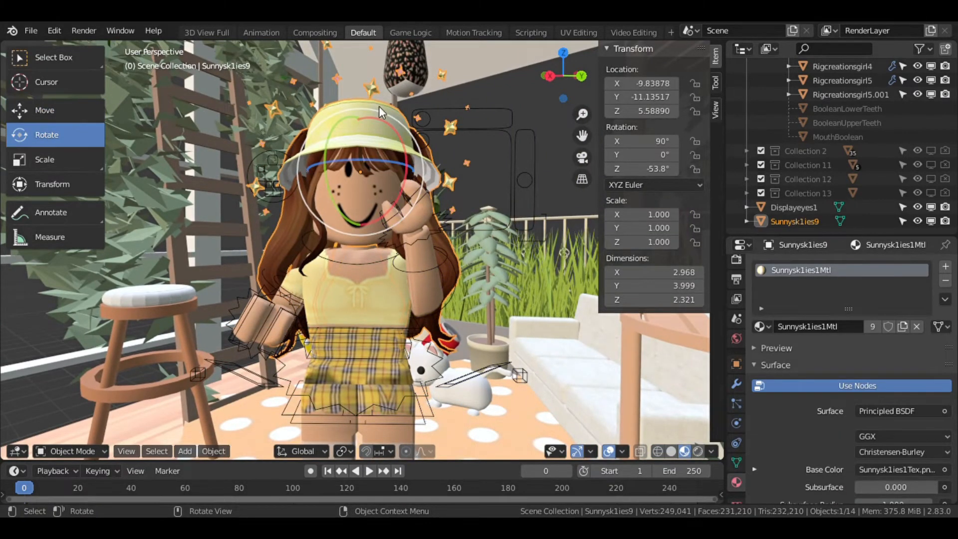
pyautogui.moveTo(371, 117); pyautogui.dragTo(383, 122)
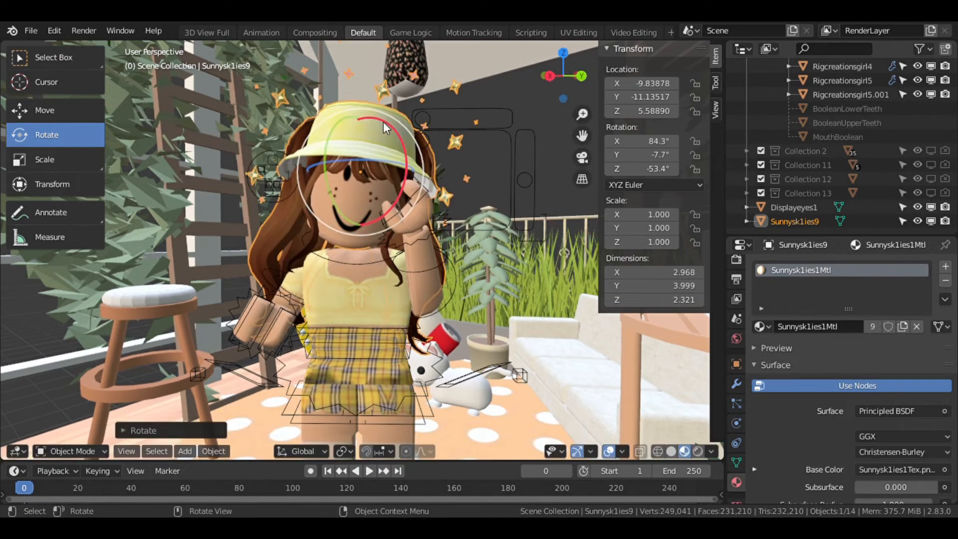
pyautogui.press('r')
pyautogui.click(406, 95)
pyautogui.moveTo(405, 95); pyautogui.dragTo(475, 97, button='middle')
# Move and rotate the hat accessory so it sits properly on the head.
pyautogui.click(45, 111)
pyautogui.moveTo(439, 209); pyautogui.dragTo(457, 205)
pyautogui.press('r')
pyautogui.click(492, 203)
pyautogui.moveTo(492, 203); pyautogui.dragTo(409, 226, button='middle')
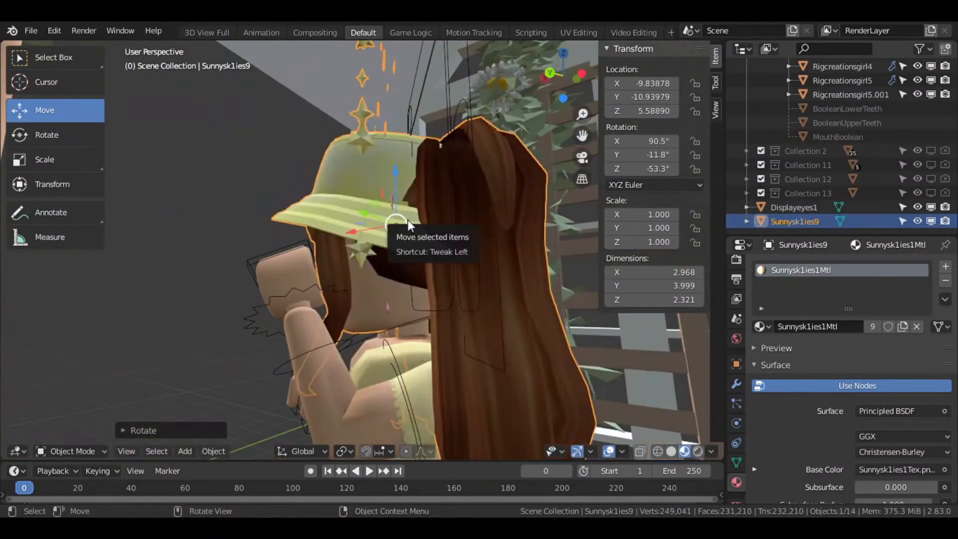
pyautogui.press('r')
pyautogui.click(413, 223)
pyautogui.hotkey('shift', '`')
pyautogui.click(363, 250)
pyautogui.moveTo(432, 151); pyautogui.dragTo(425, 151)
# Add a Sun light to the scene.
pyautogui.hotkey('shift', '`')
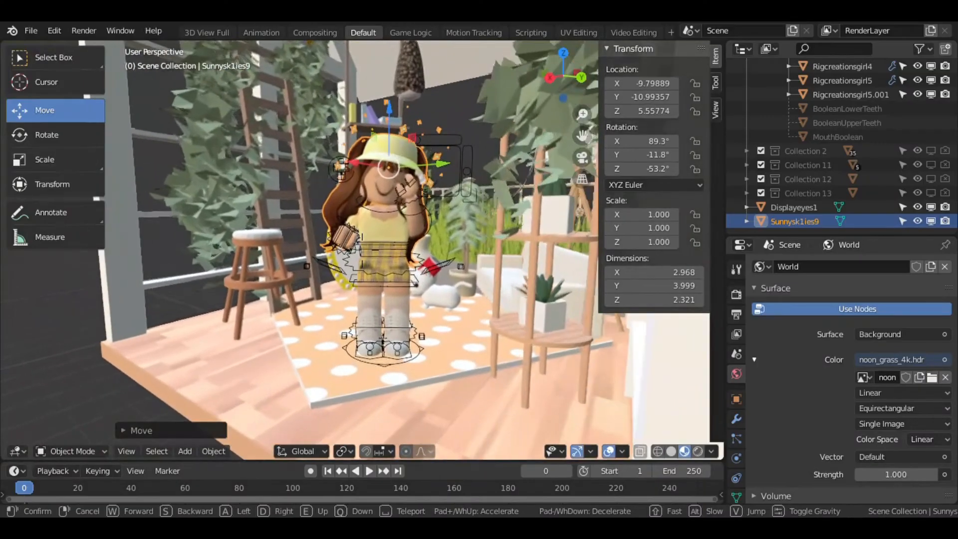
pyautogui.click(327, 289)
pyautogui.click(182, 451)
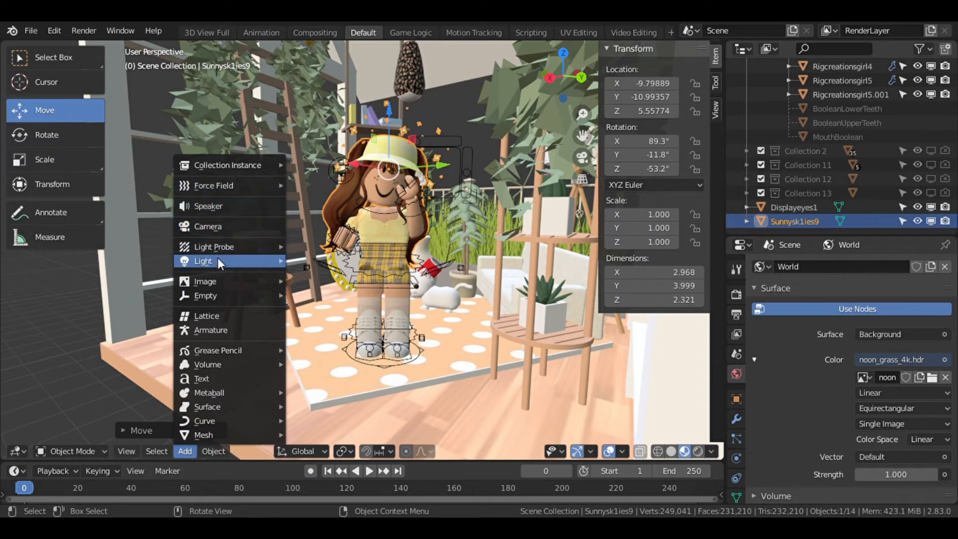
pyautogui.moveTo(270, 281)
pyautogui.moveTo(268, 265)
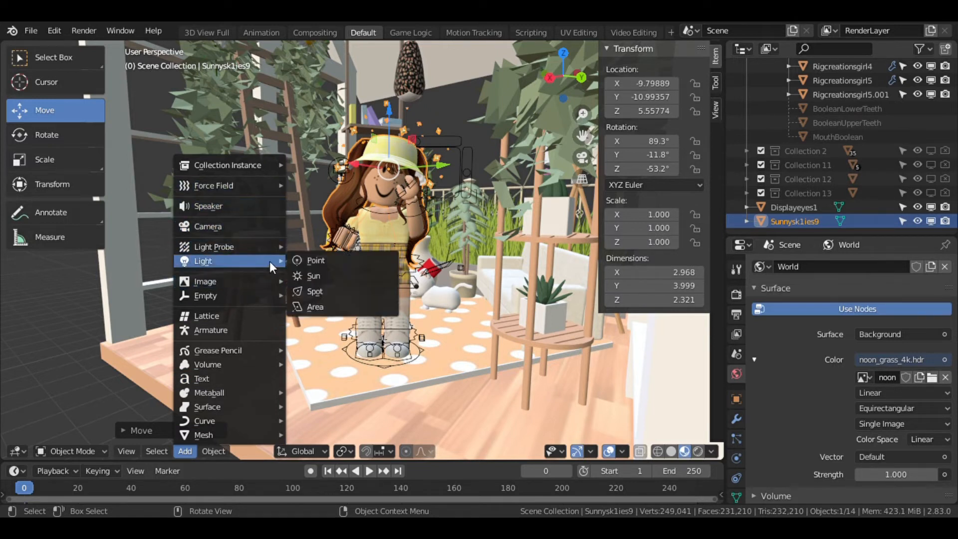
pyautogui.click(314, 276)
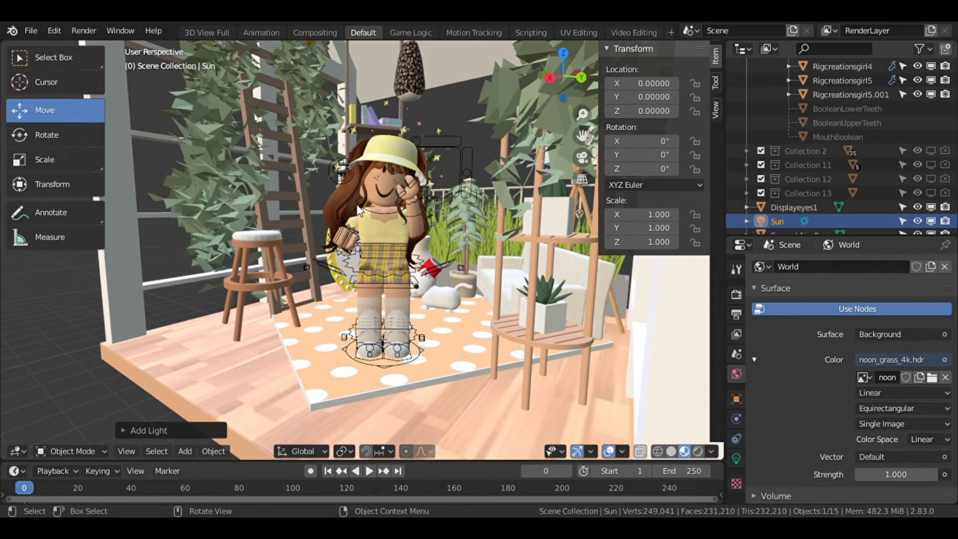
# Move the sun light up above the room and rotate it to aim toward the scene.
pyautogui.hotkey('shift', '`')
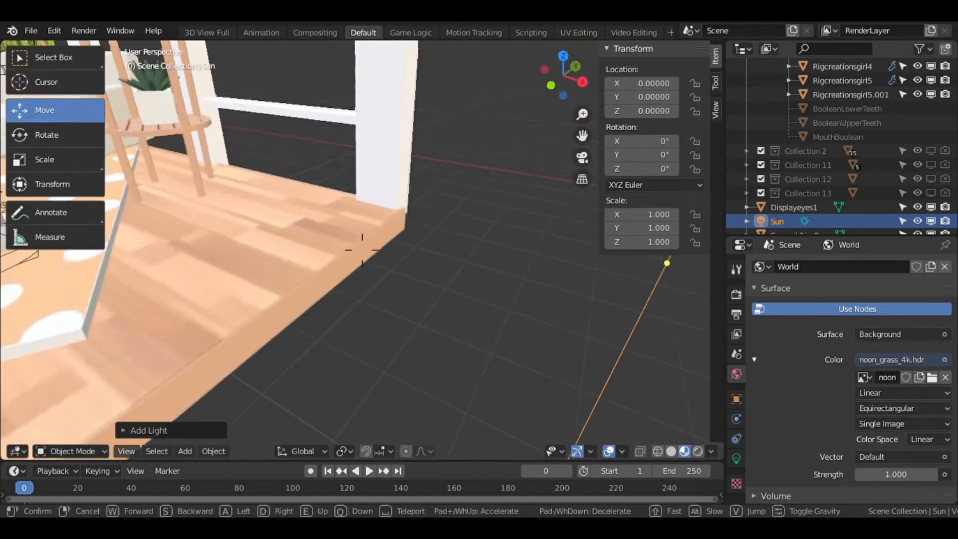
pyautogui.press('s')
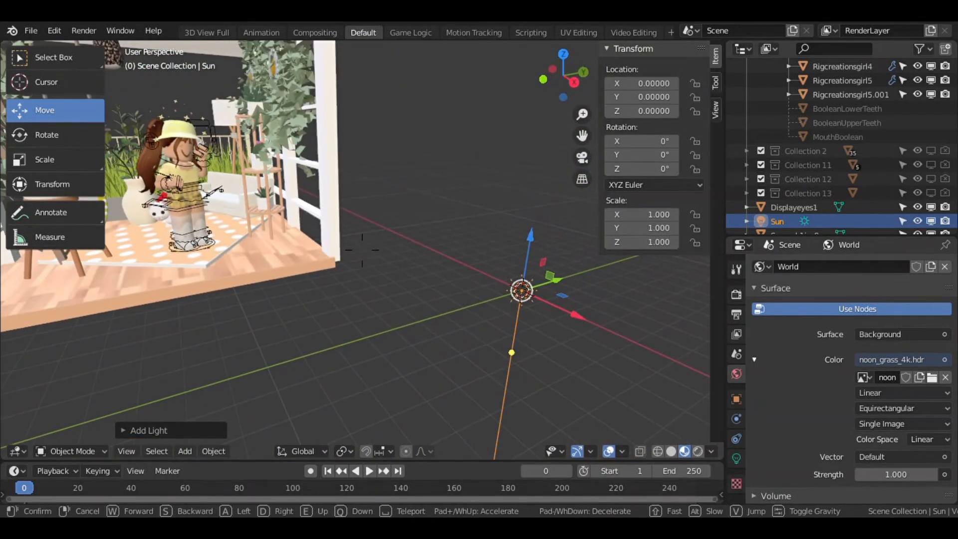
pyautogui.click(362, 250)
pyautogui.moveTo(555, 281); pyautogui.dragTo(455, 312)
pyautogui.moveTo(425, 271); pyautogui.dragTo(434, 135)
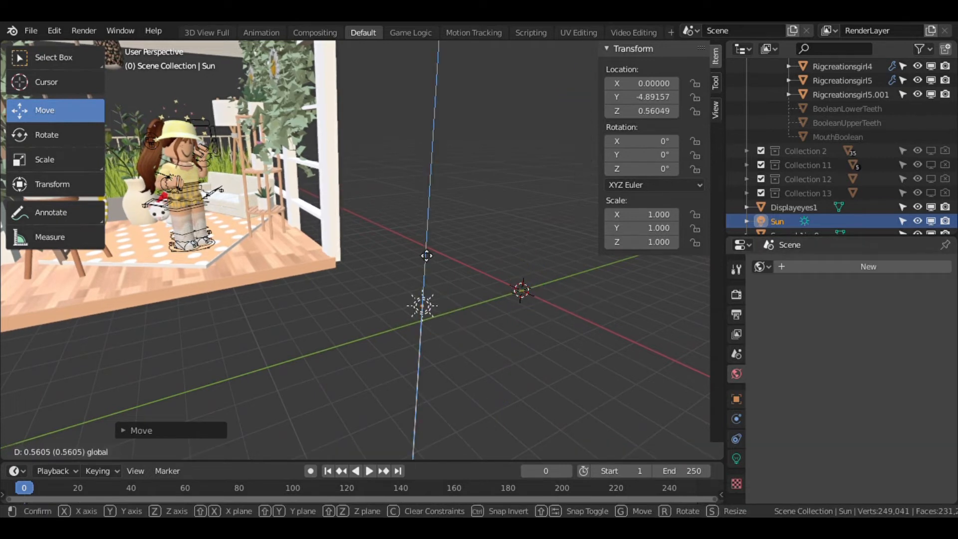
pyautogui.press('r')
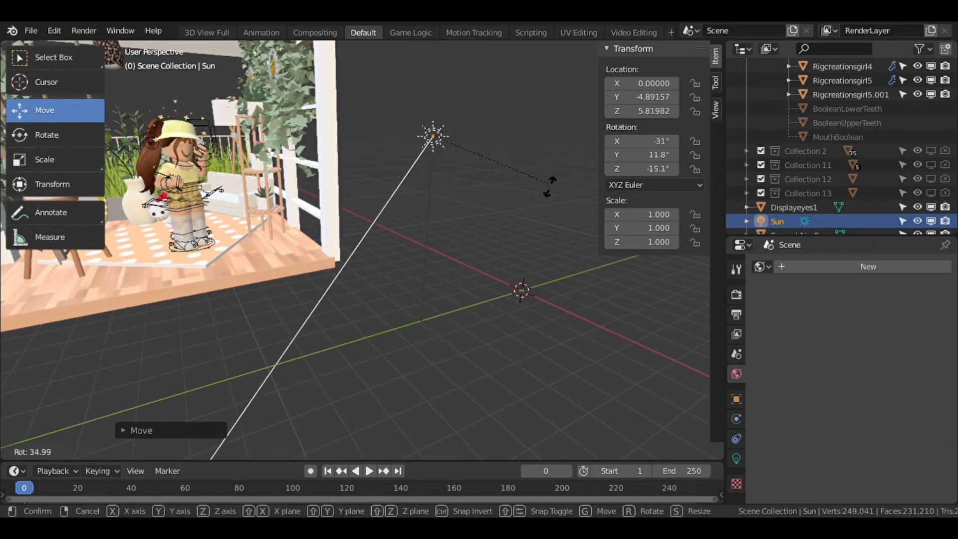
pyautogui.click(469, 313)
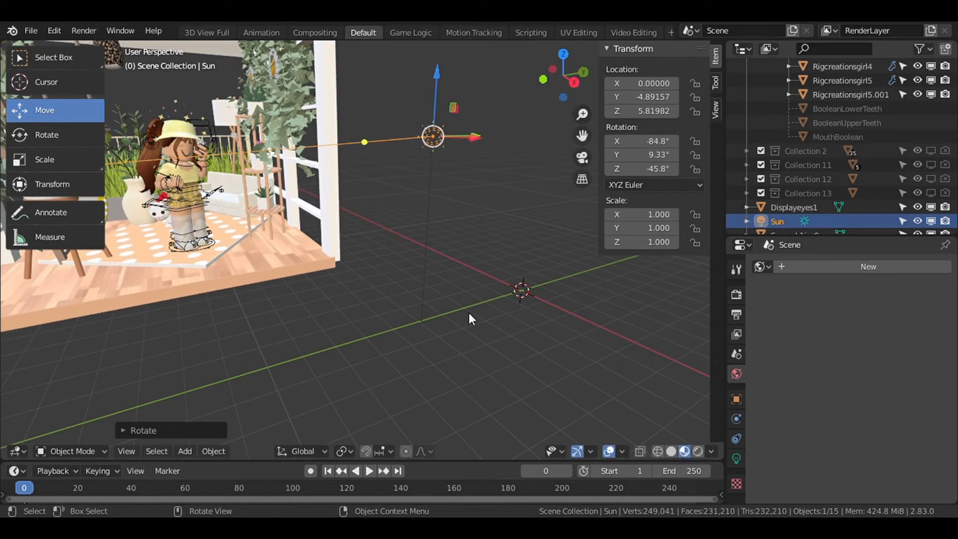
# Readjust the sun light's rotation and nudge its position to light the character.
pyautogui.hotkey('shift', '`')
pyautogui.press('w')
pyautogui.press('d')
pyautogui.press('s')
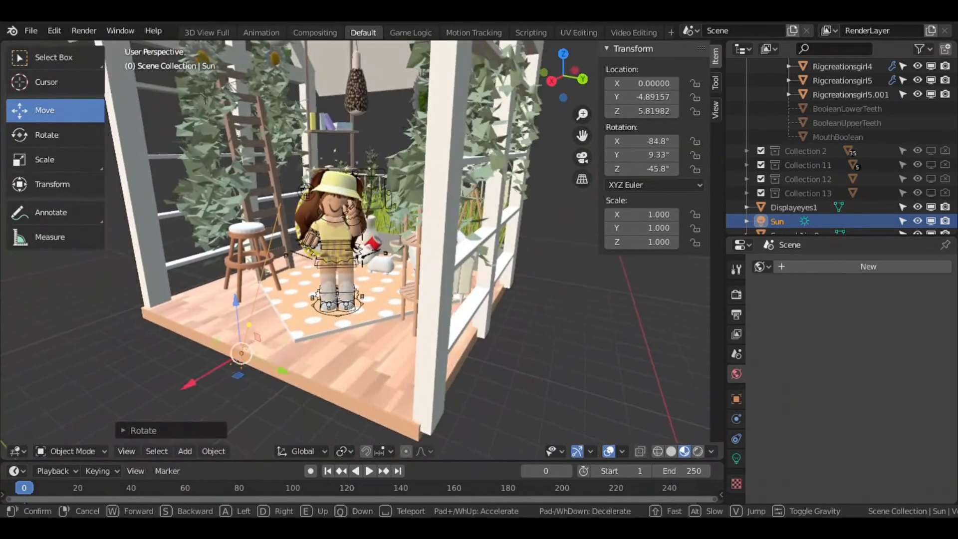
pyautogui.press('a')
pyautogui.press('d')
pyautogui.press('a')
pyautogui.press('d')
pyautogui.click(362, 249)
pyautogui.press('r')
pyautogui.click(460, 181)
pyautogui.press('g')
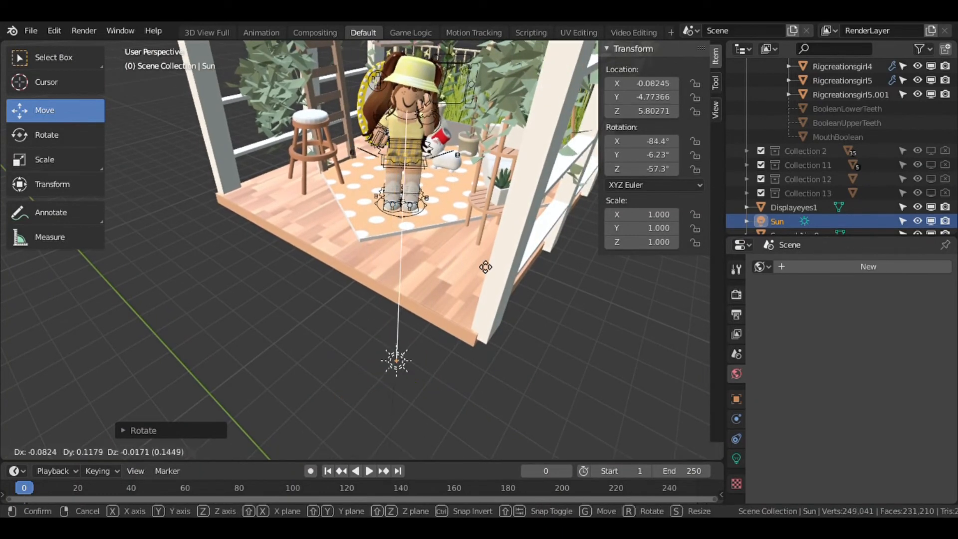
pyautogui.click(481, 183)
# Set the render engine to Cycles.
pyautogui.click(736, 295)
pyautogui.click(900, 261)
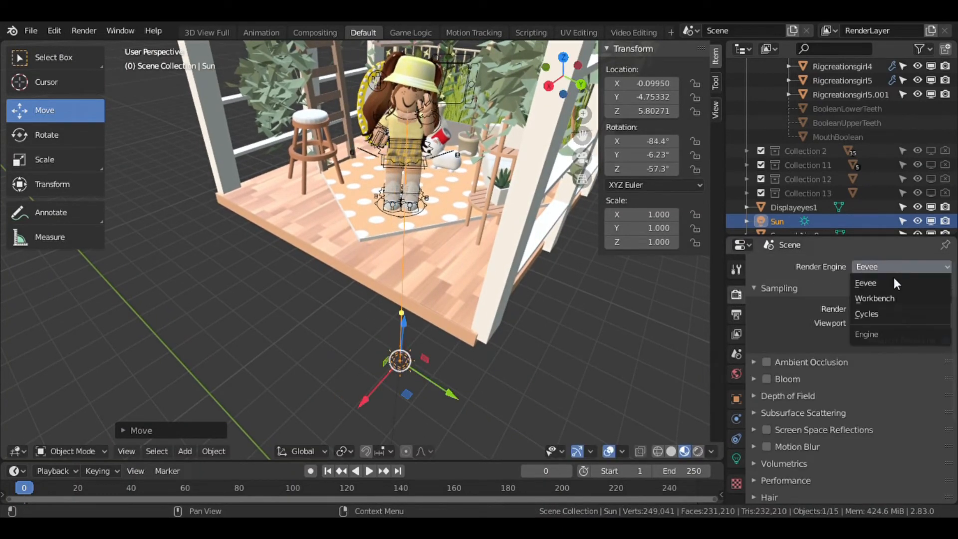
pyautogui.click(885, 318)
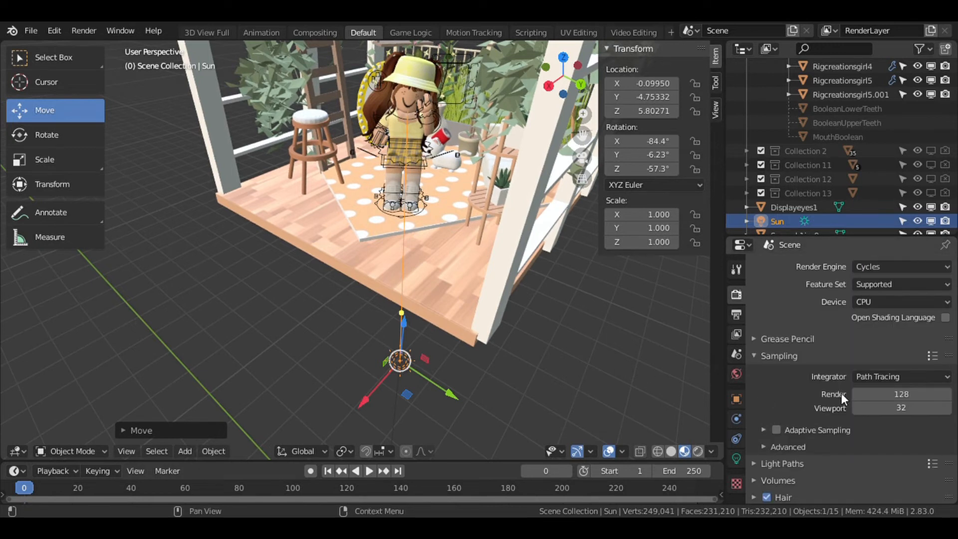
# Open the sun light's properties and switch the viewport to rendered shading preview.
pyautogui.hotkey('shift', '`')
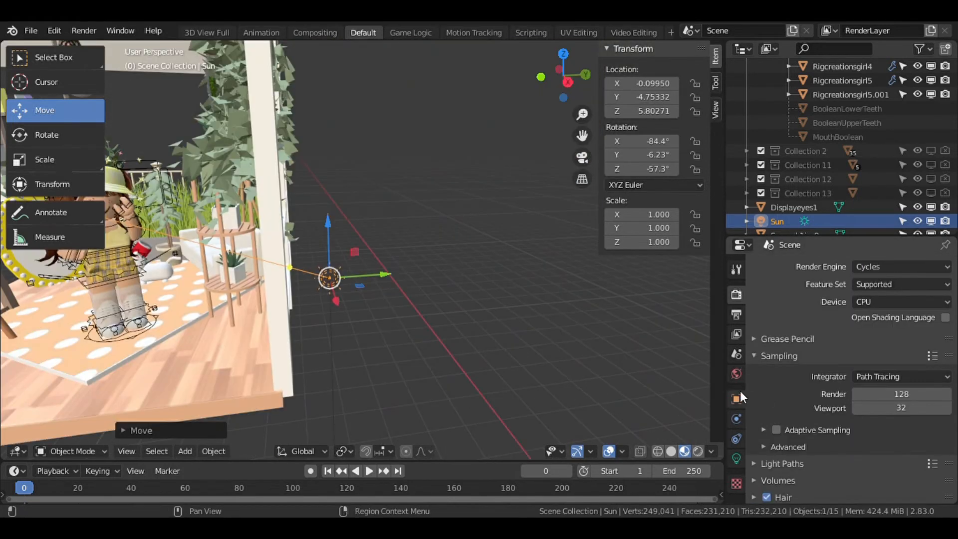
pyautogui.click(737, 458)
pyautogui.click(864, 344)
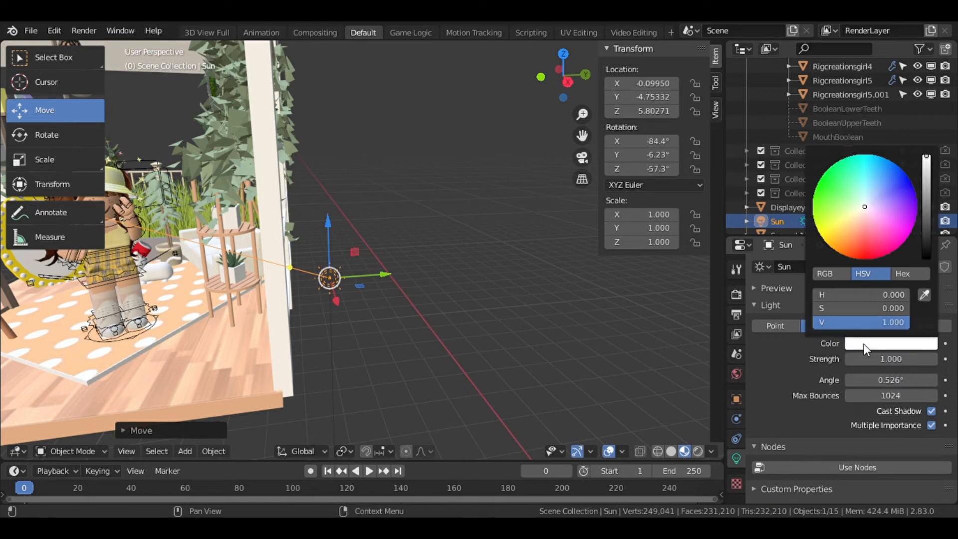
pyautogui.click(698, 454)
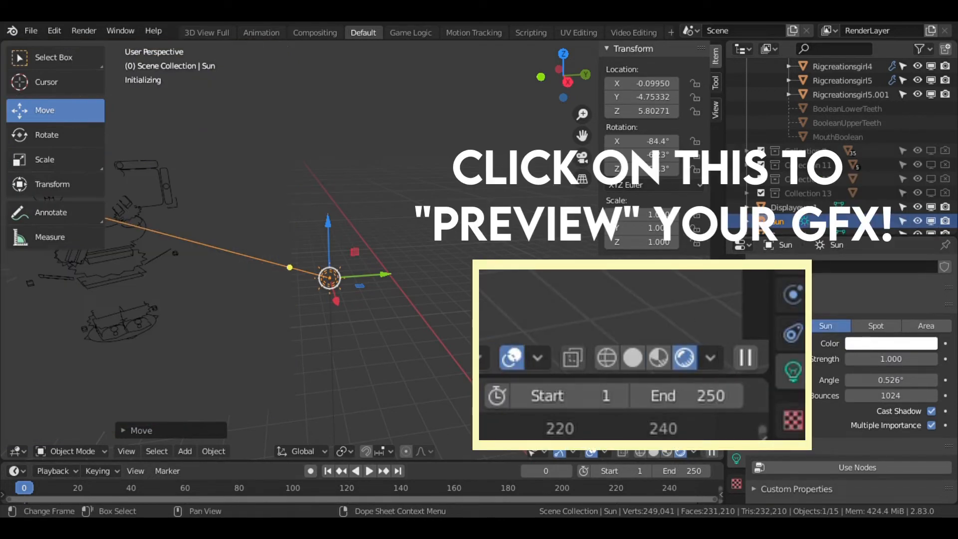
# Set the sun light's colour to a pale yellow in the colour wheel.
pyautogui.hotkey('shift', '`')
pyautogui.press('w')
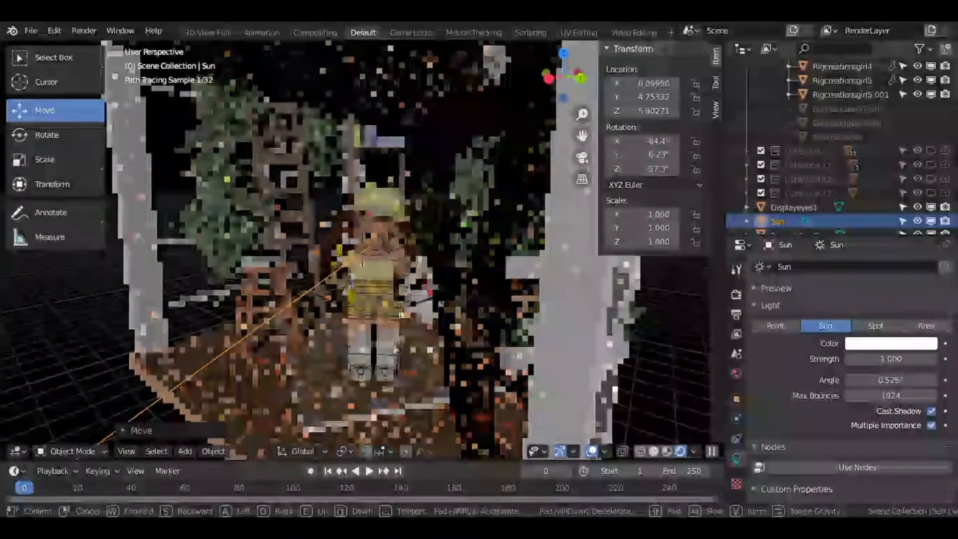
pyautogui.click(362, 250)
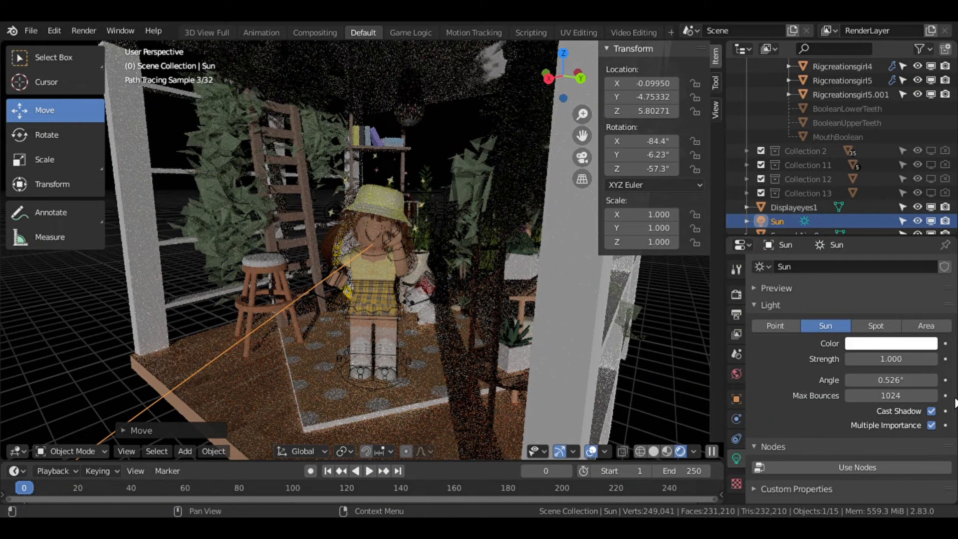
pyautogui.click(894, 344)
pyautogui.moveTo(859, 234); pyautogui.dragTo(834, 221)
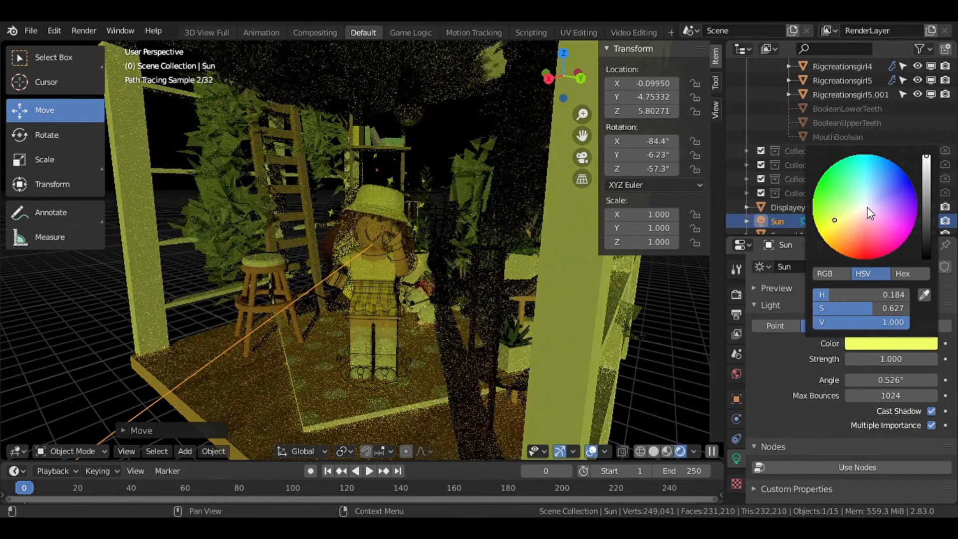
pyautogui.click(864, 207)
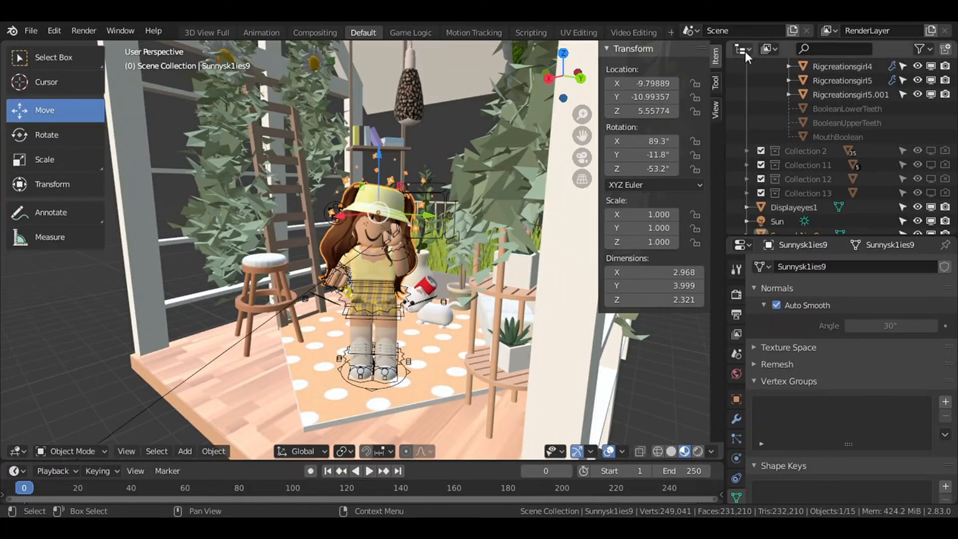
# Switch the outliner area to the Shader Editor.
pyautogui.click(743, 50)
pyautogui.click(294, 145)
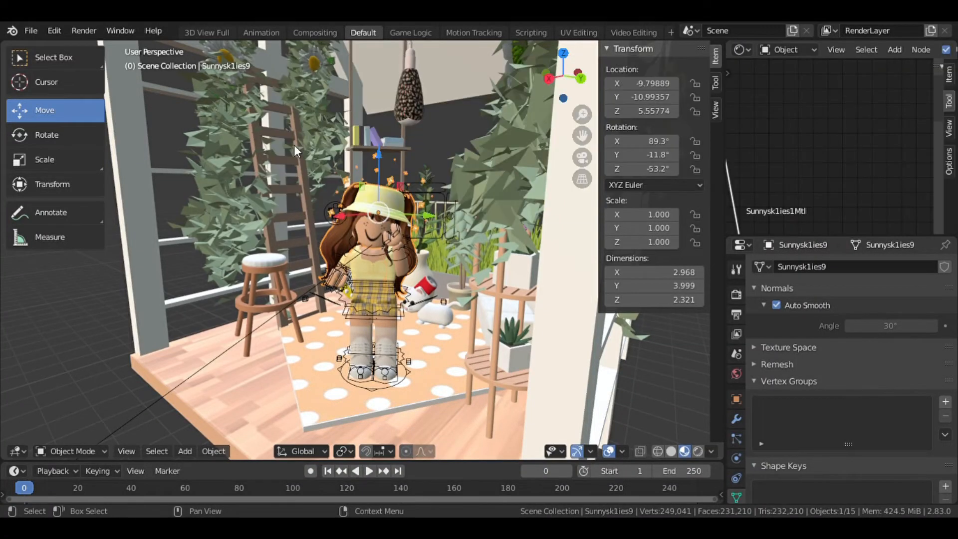
# Examine the character material's node tree in the Shader Editor.
pyautogui.scroll(-8, 795, 182)
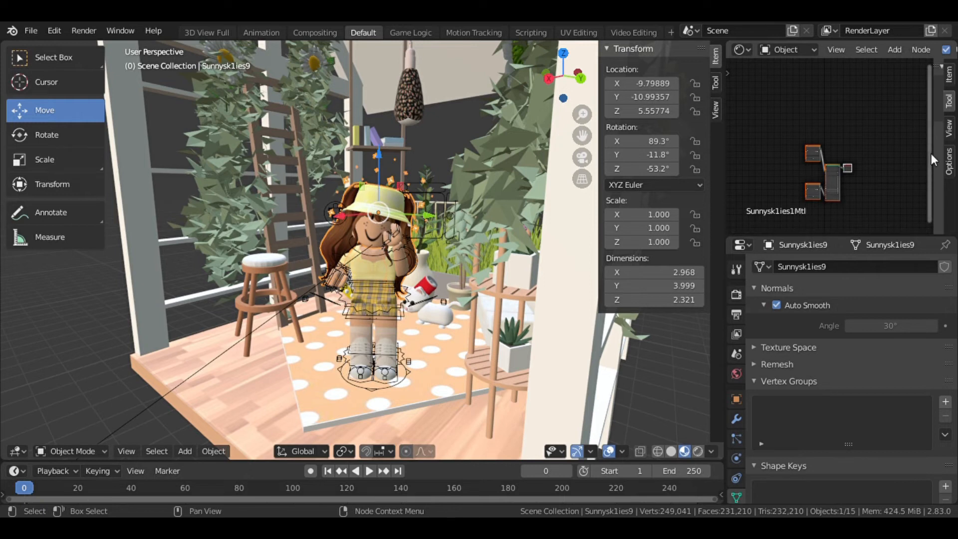
pyautogui.scroll(2, 823, 199)
pyautogui.scroll(5, 789, 201)
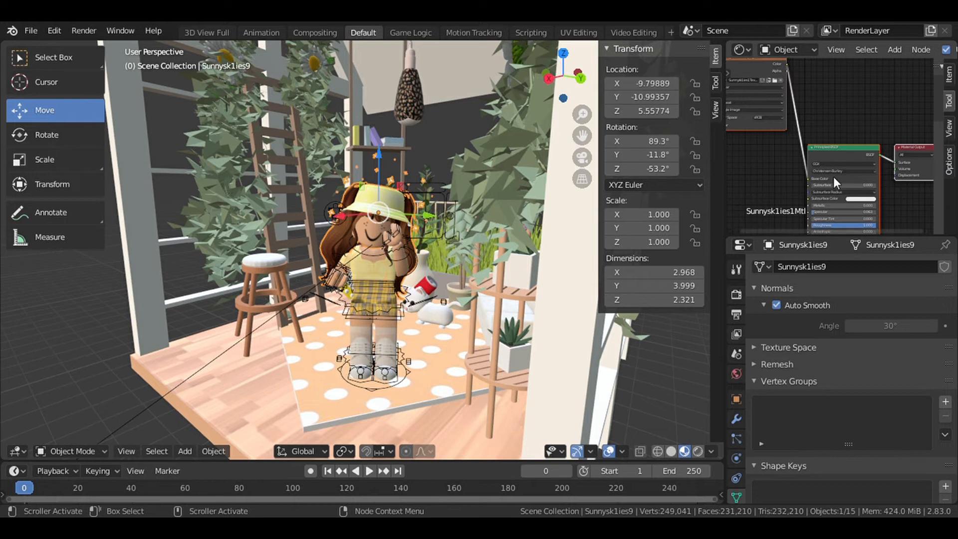
pyautogui.scroll(-1, 833, 177)
pyautogui.moveTo(928, 154); pyautogui.dragTo(922, 205)
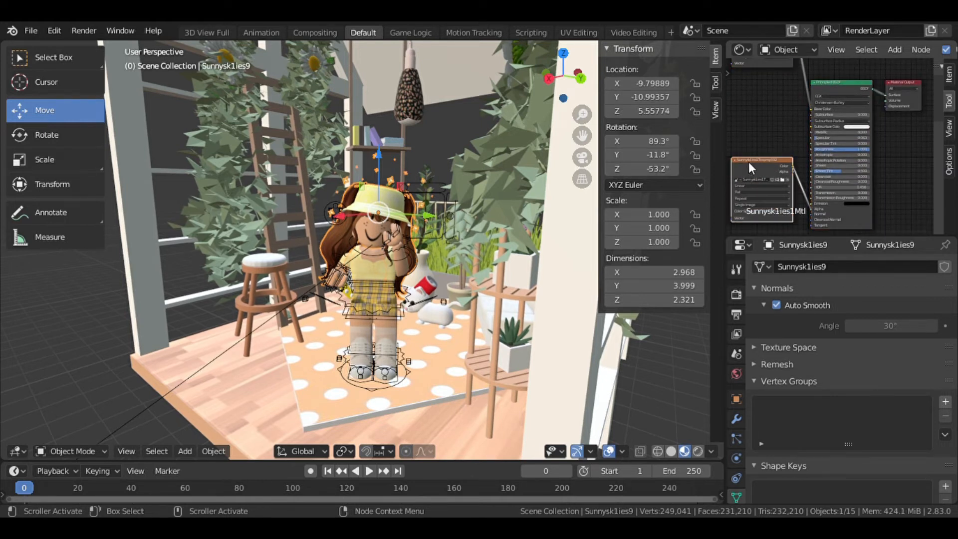
pyautogui.press('x')
# Switch the viewport to rendered shading to preview the lighting.
pyautogui.click(697, 451)
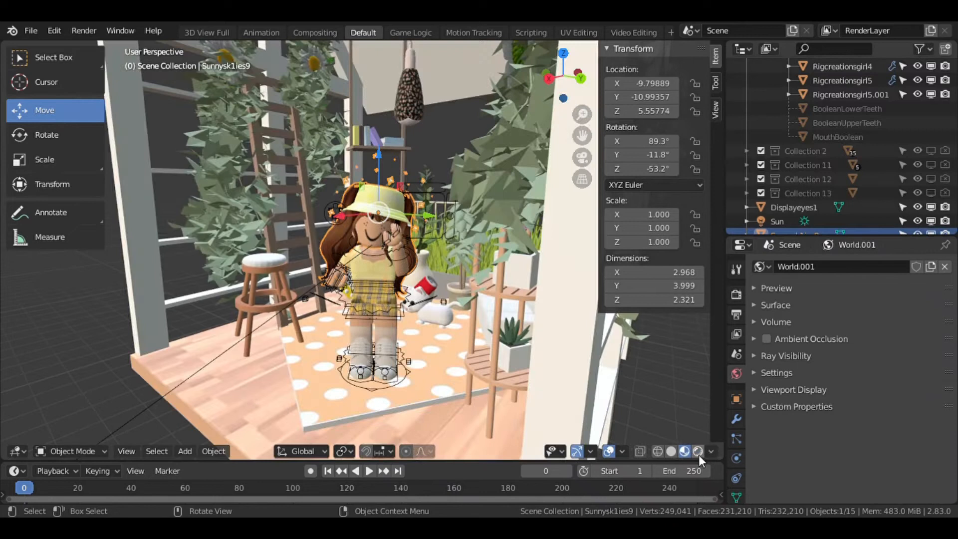
pyautogui.click(698, 453)
pyautogui.scroll(-5, 433, 327)
pyautogui.scroll(6, 404, 293)
pyautogui.scroll(-5, 433, 370)
pyautogui.scroll(5, 415, 330)
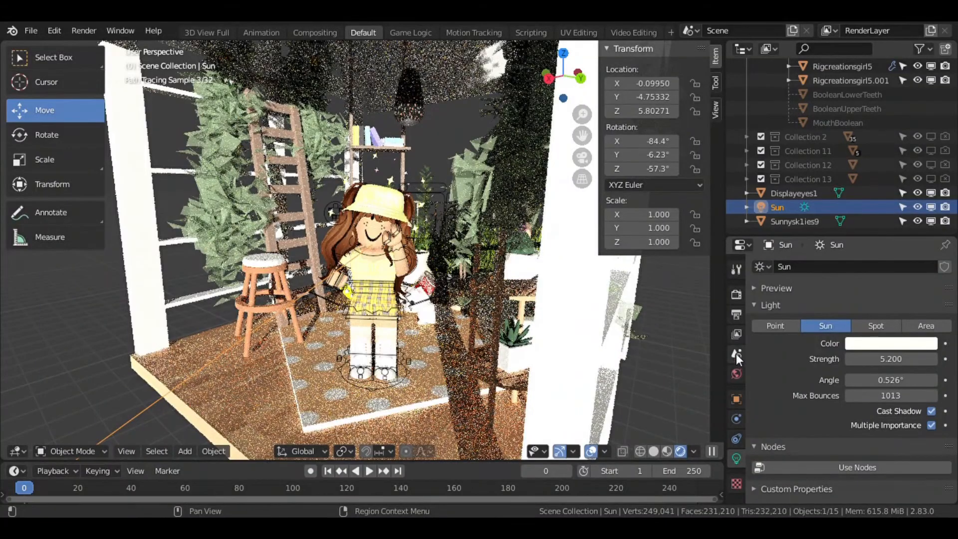
# Set the world background colour to an environment texture using the rural_landscape_4k.hdr image.
pyautogui.click(736, 374)
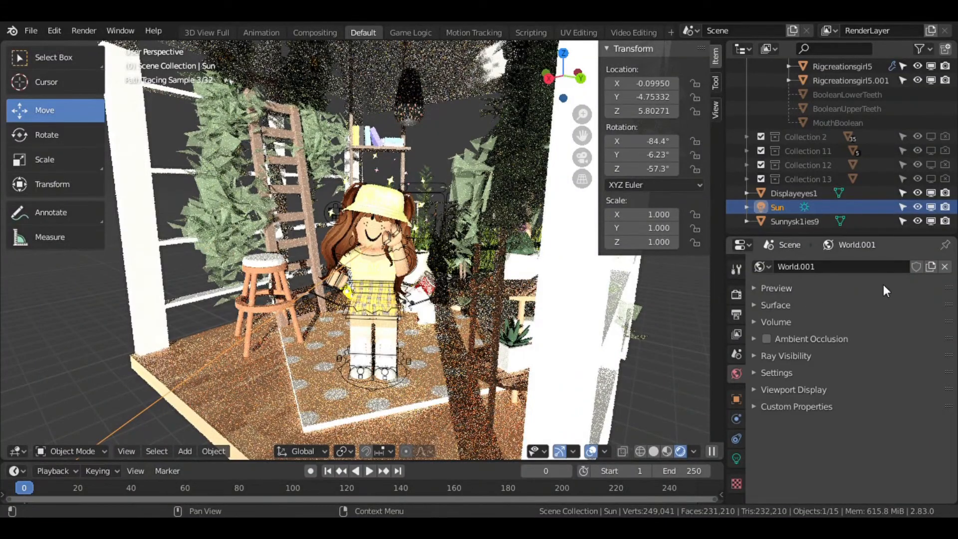
pyautogui.click(754, 305)
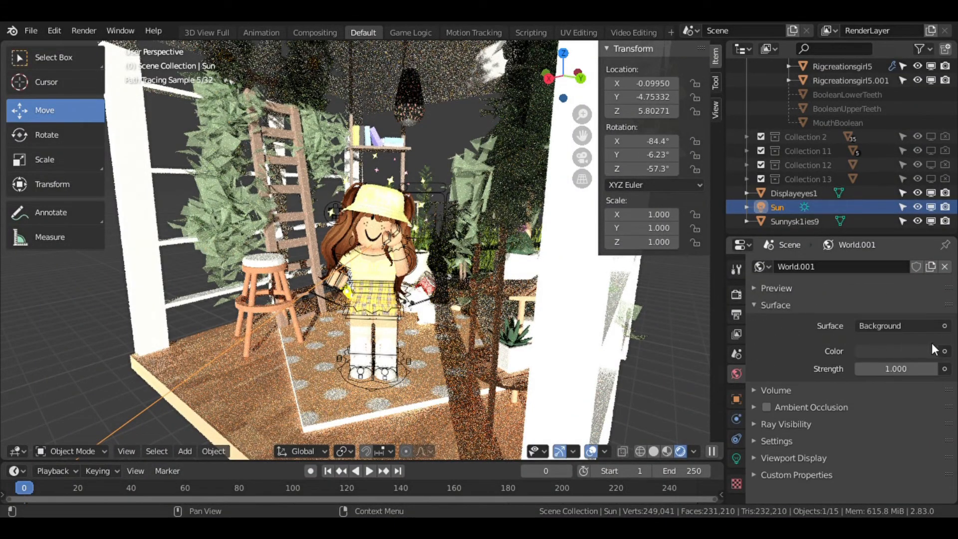
pyautogui.click(944, 351)
pyautogui.click(669, 195)
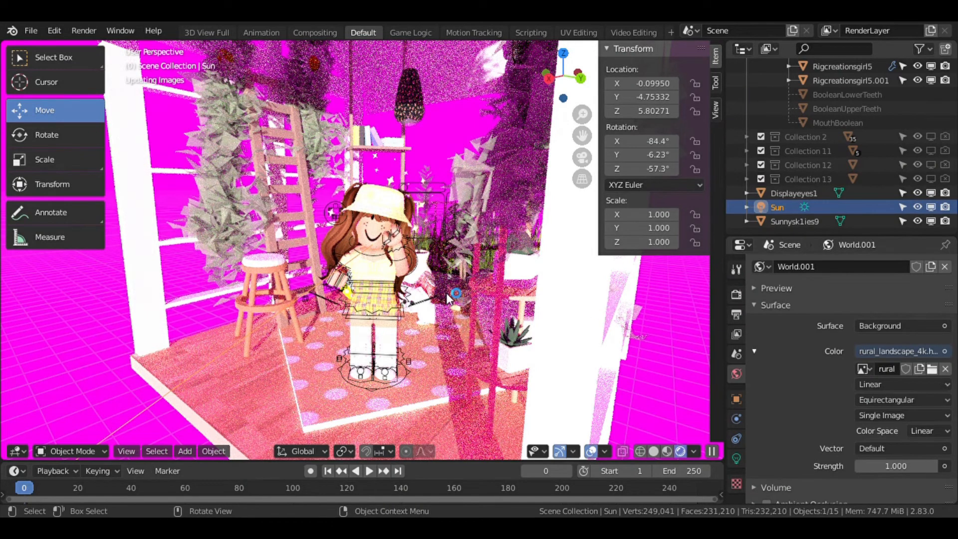
pyautogui.scroll(-7, 420, 268)
pyautogui.scroll(11, 420, 268)
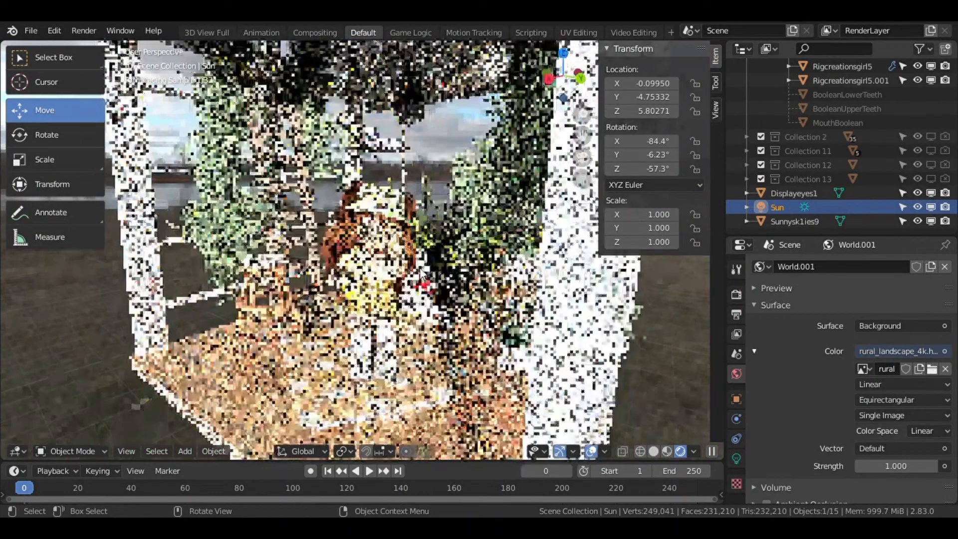
pyautogui.scroll(-4, 421, 250)
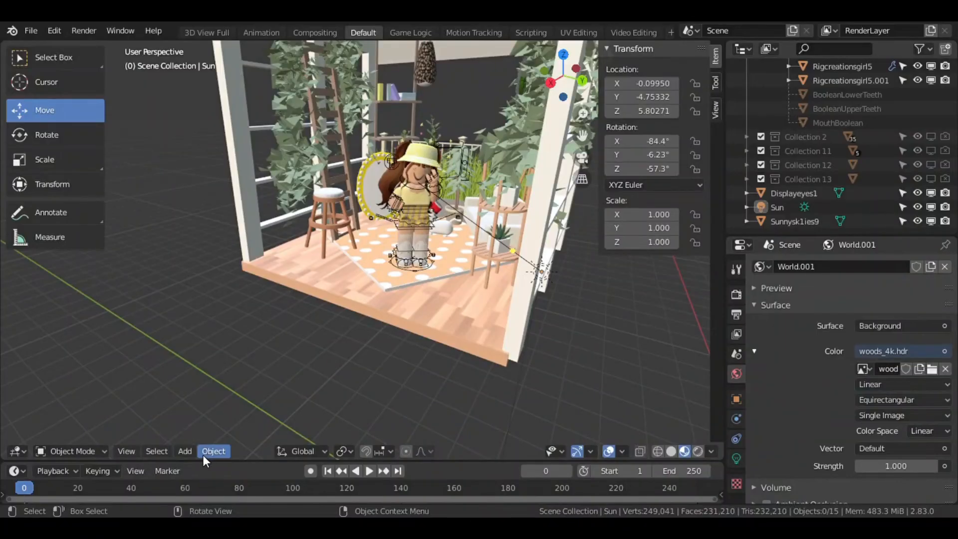
# Add a camera, look through it, and fly it into position framing the character inside the room.
pyautogui.click(187, 451)
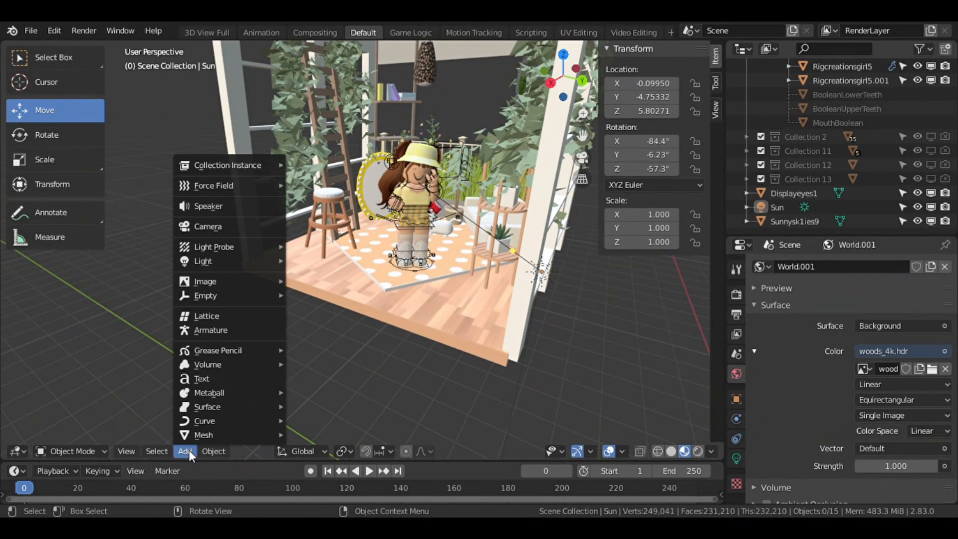
pyautogui.click(215, 228)
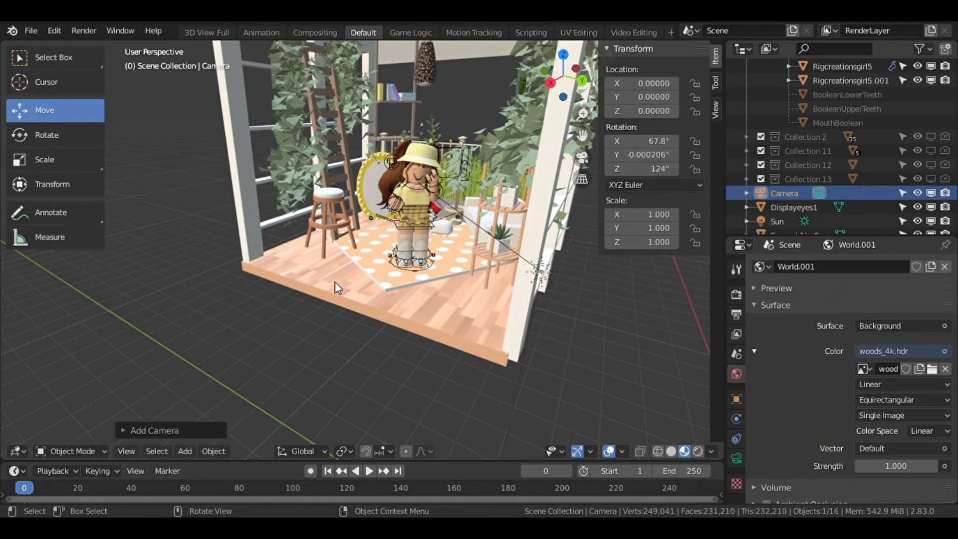
pyautogui.press('KP_0')
pyautogui.hotkey('shift', '`')
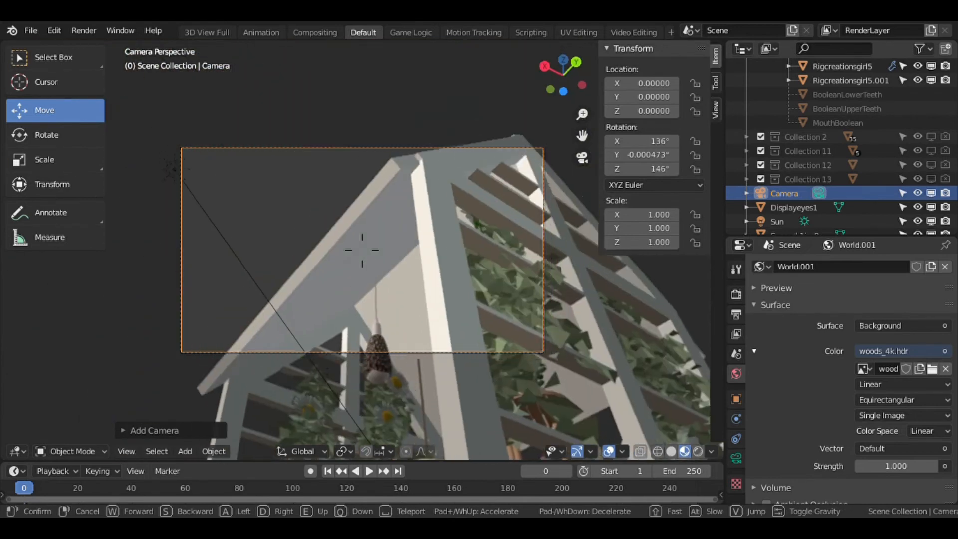
pyautogui.press('s')
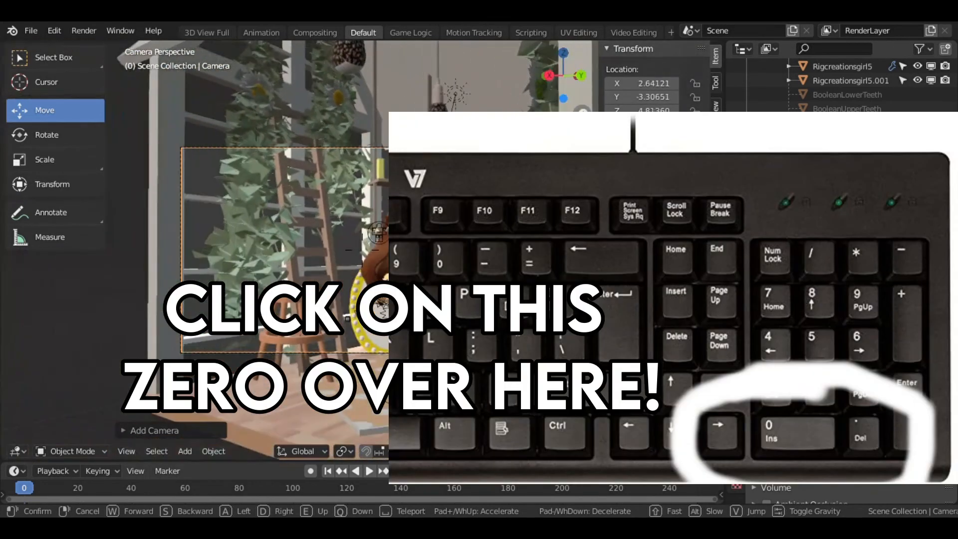
pyautogui.press('w')
pyautogui.press('a')
pyautogui.press('w')
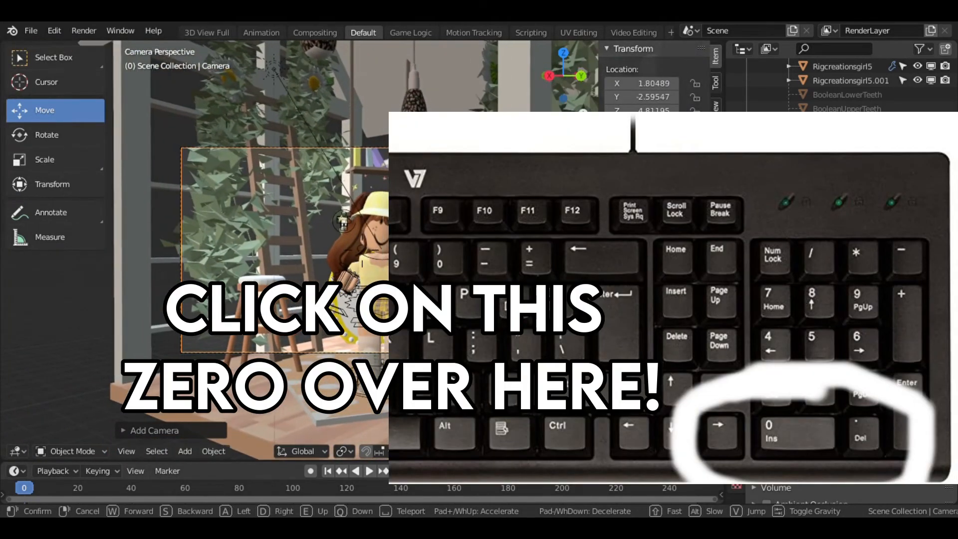
pyautogui.press('w')
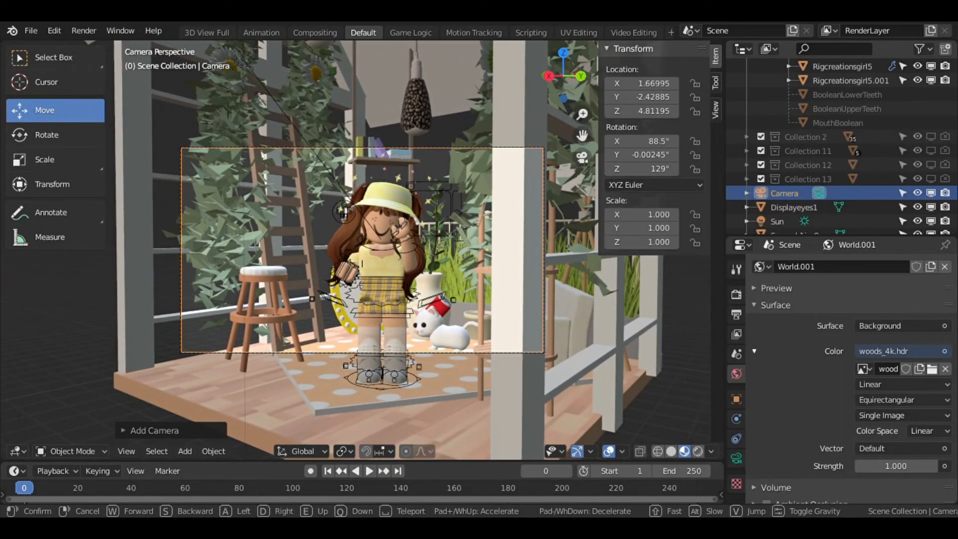
pyautogui.click(366, 256)
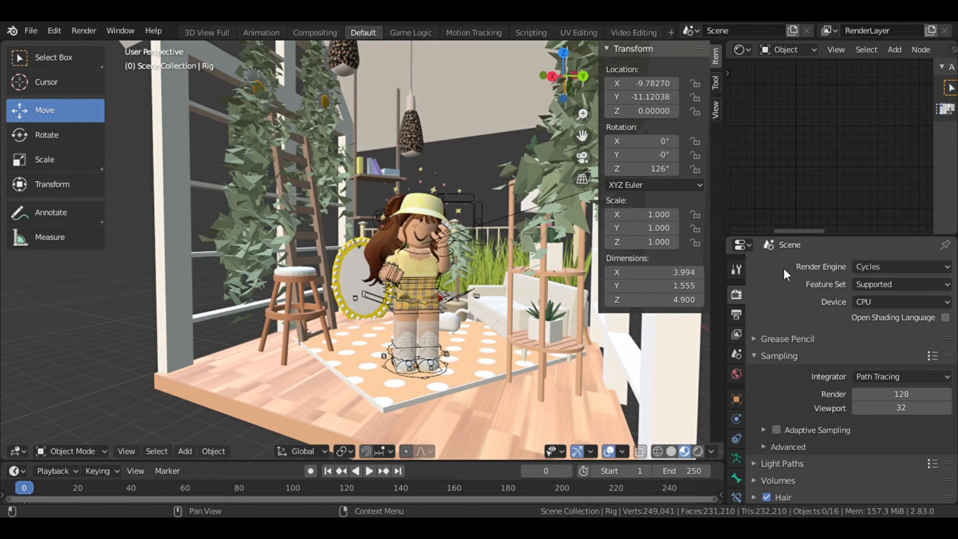
# Review the render engine options and expand the Film panel in the render properties.
pyautogui.click(880, 266)
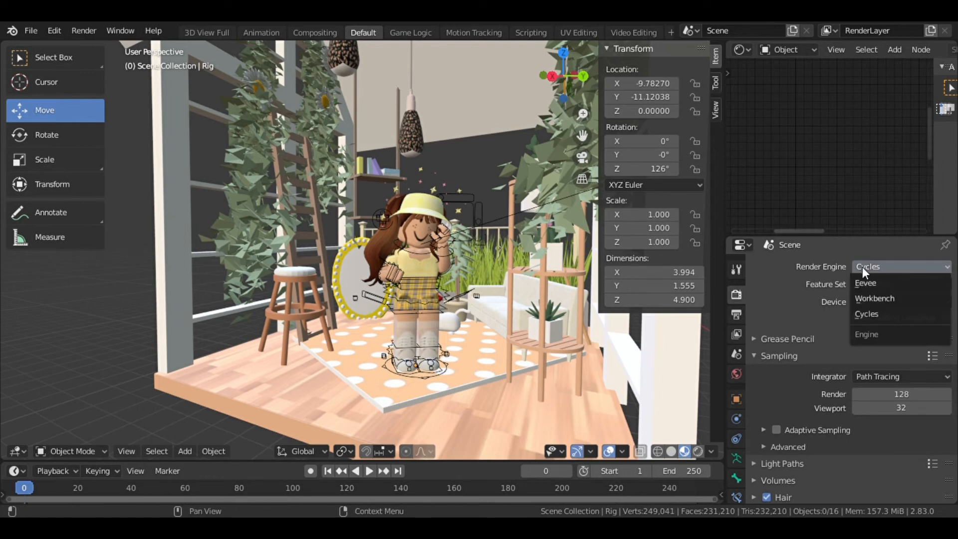
pyautogui.scroll(-4, 756, 302)
pyautogui.scroll(-2, 756, 301)
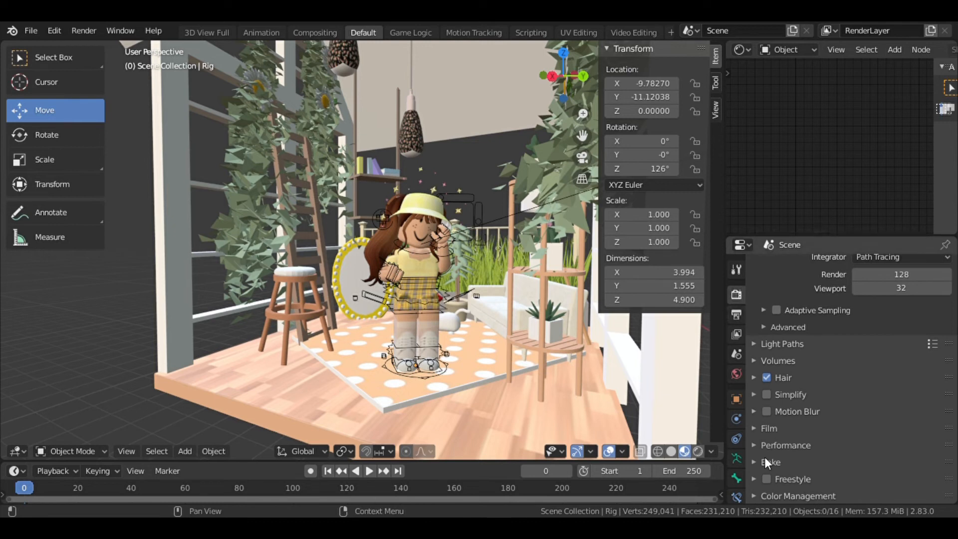
pyautogui.click(754, 428)
pyautogui.scroll(-4, 782, 398)
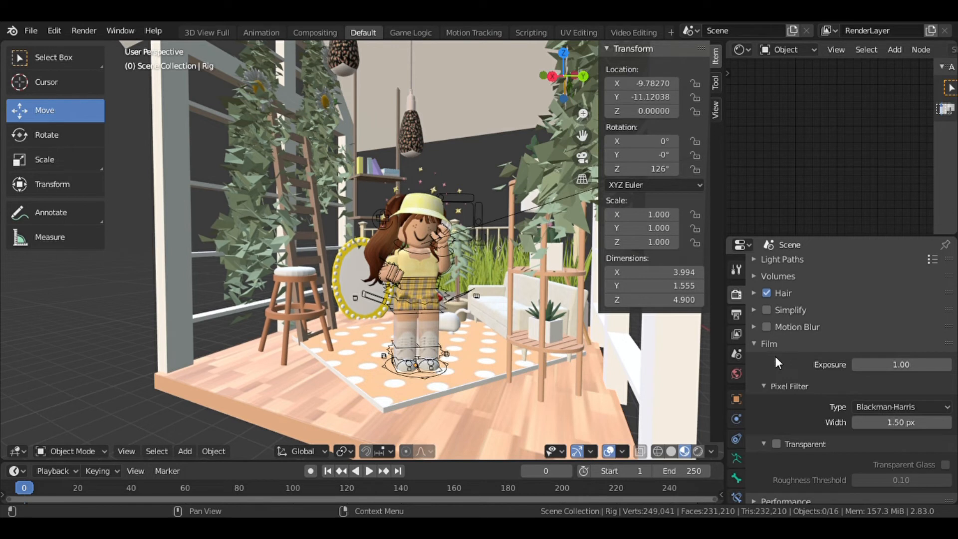
# Open the output properties and the file format options.
pyautogui.click(736, 315)
pyautogui.scroll(-5, 849, 459)
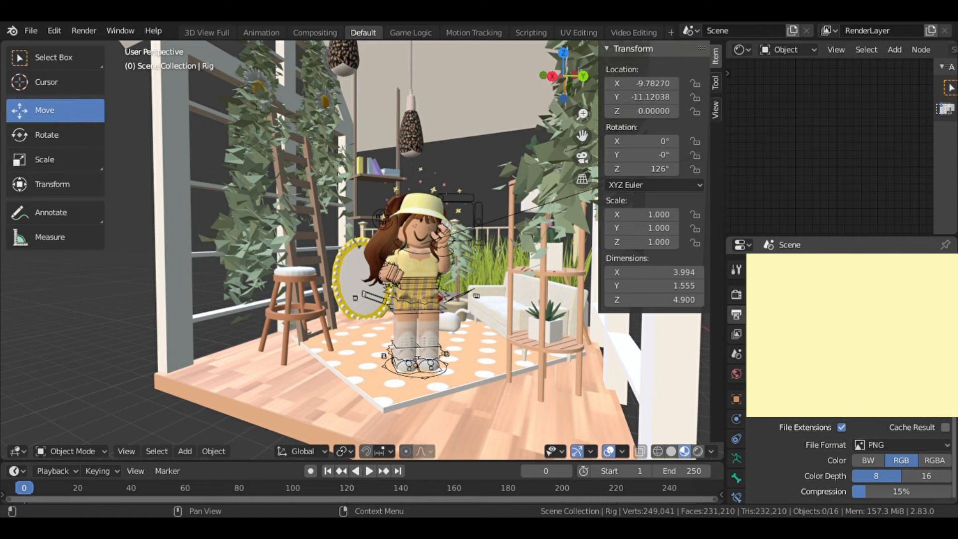
pyautogui.click(881, 446)
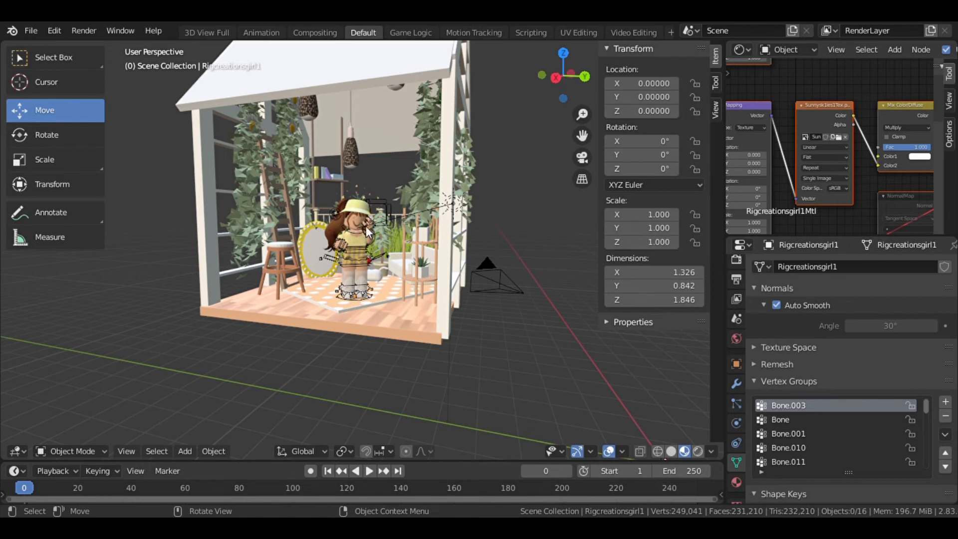
# View the scene through the active camera.
pyautogui.click(91, 30)
pyautogui.hotkey('shift', '`')
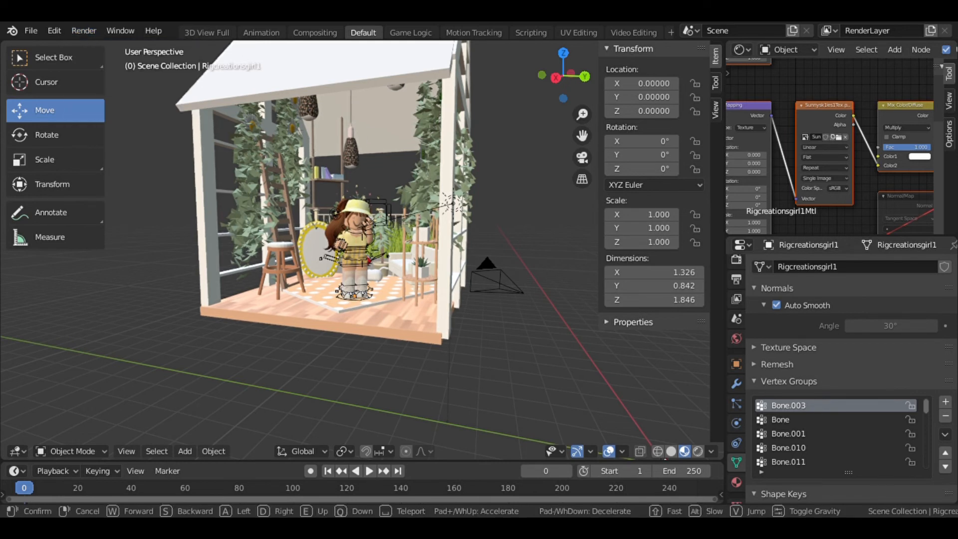
pyautogui.press('w')
pyautogui.press('s')
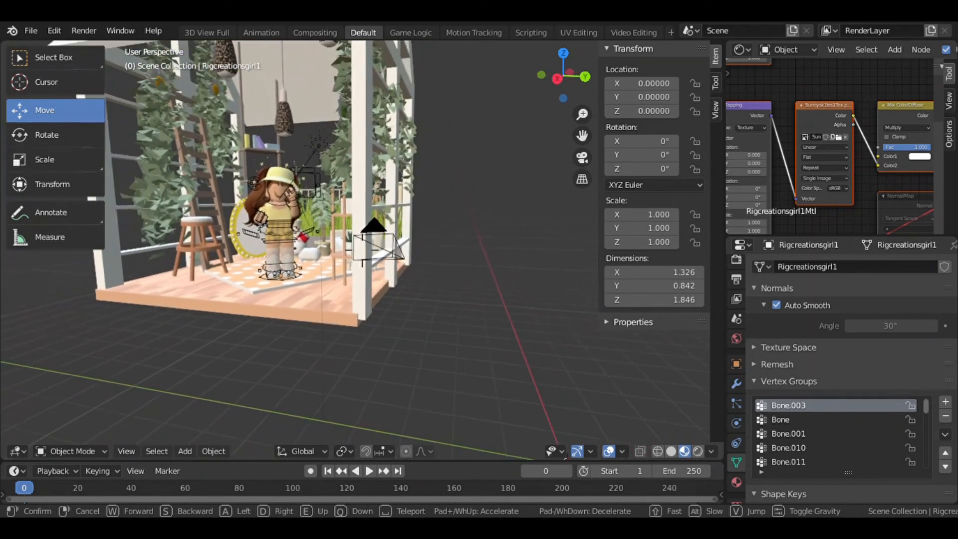
pyautogui.click(362, 250)
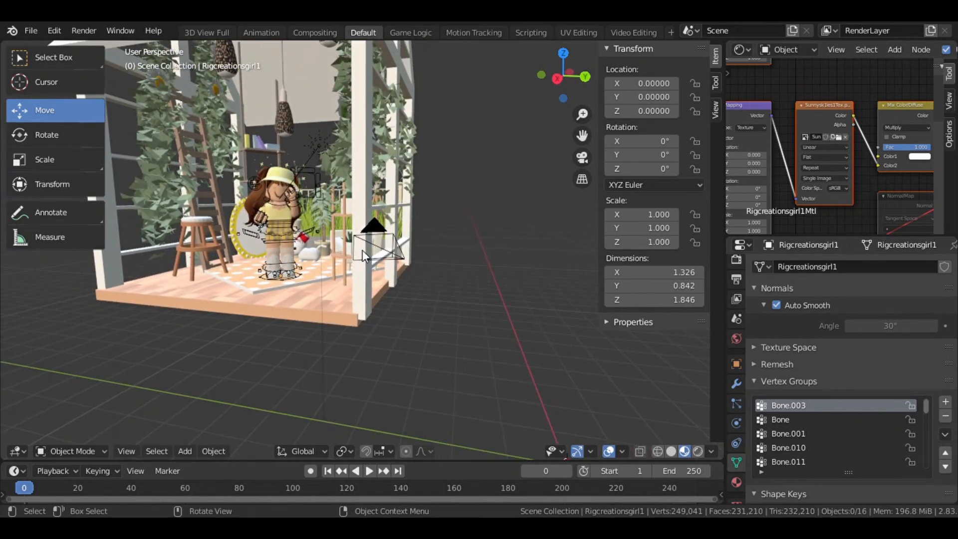
pyautogui.click(127, 451)
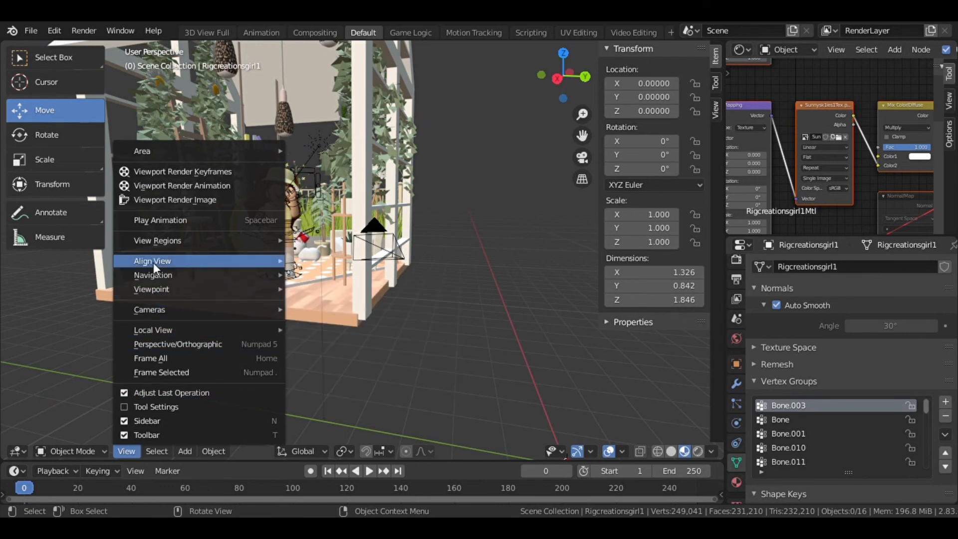
pyautogui.moveTo(167, 310)
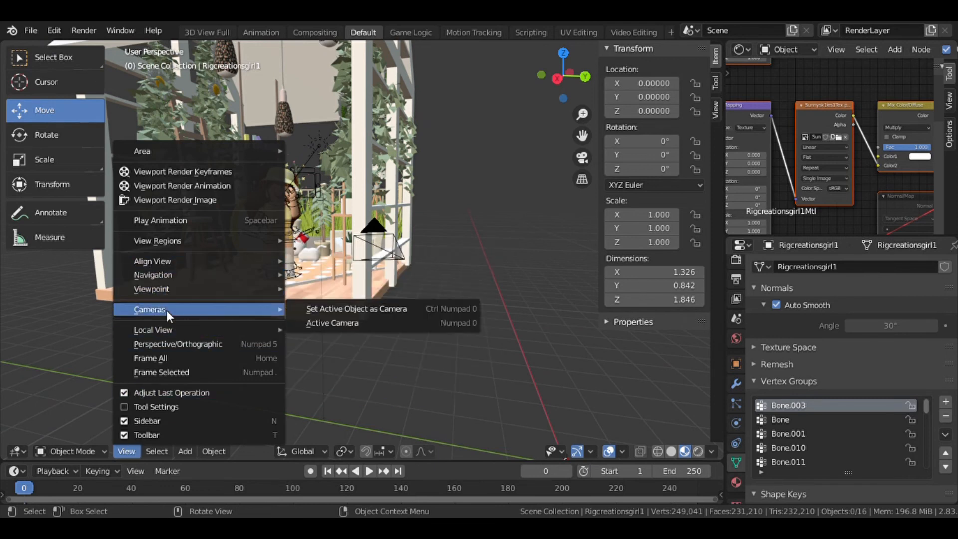
pyautogui.click(348, 322)
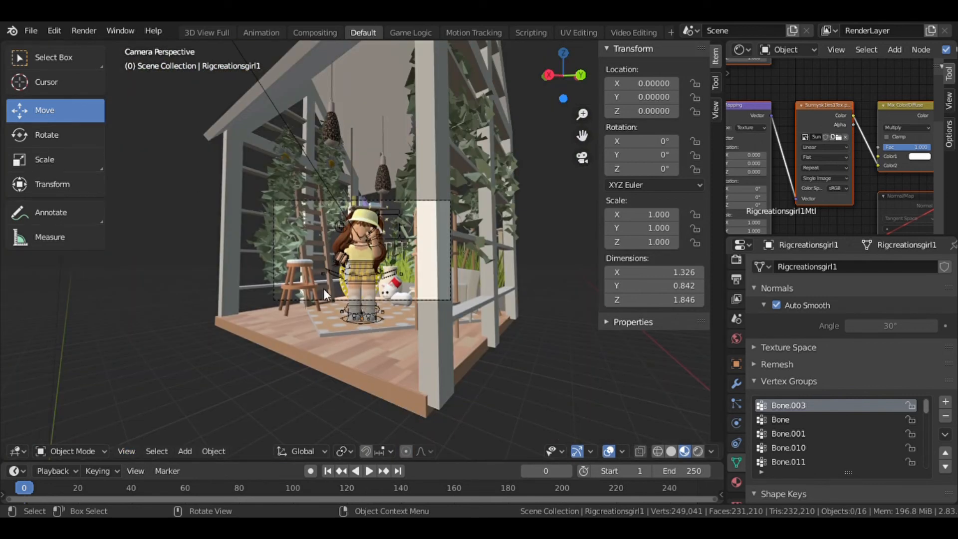